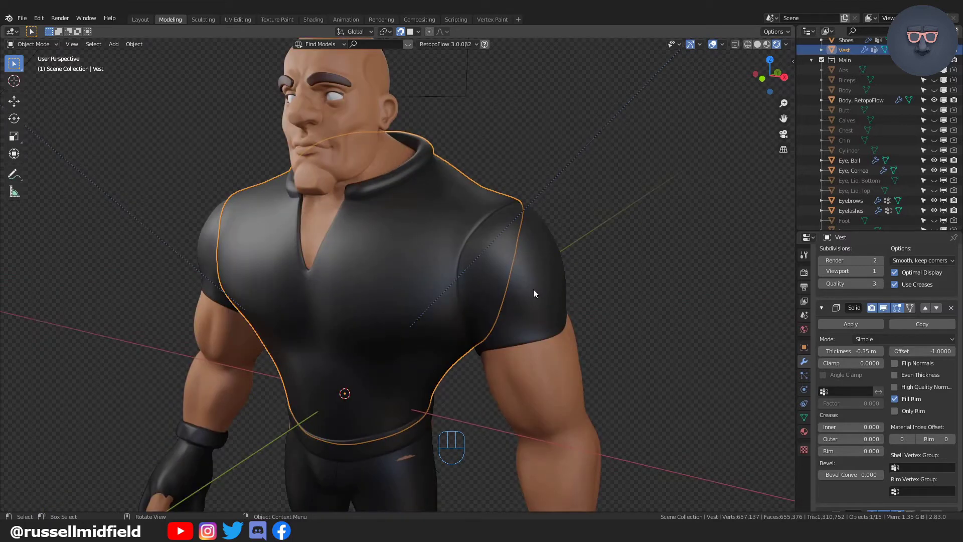
Enter vertex editing on the vest with X-Ray and solid shading enabled, framing the collar.
{"action": "middle_click_drag", "start_coordinate": [552, 222], "coordinate": [571, 303], "text": "shift"}
{"action": "scroll", "coordinate": [505, 254], "scroll_direction": "up", "scroll_amount": 5}
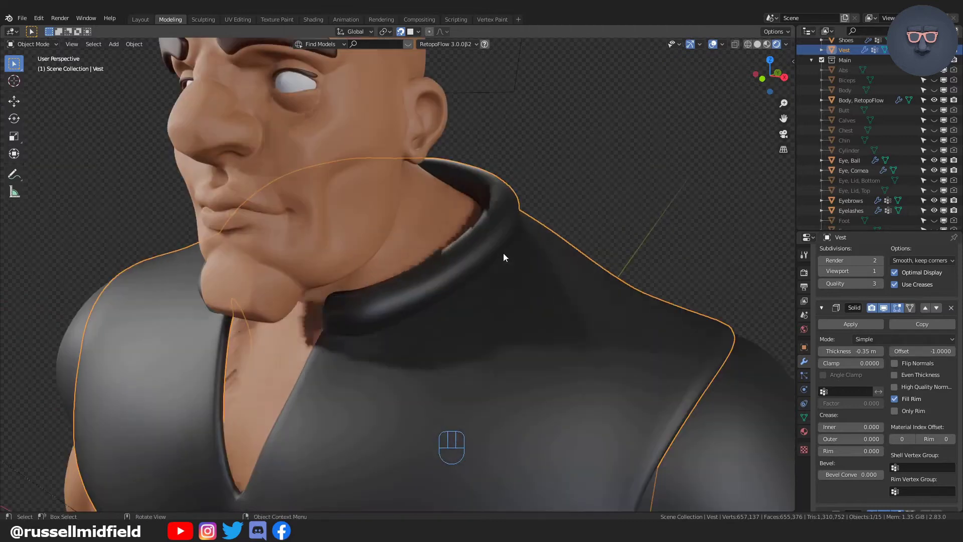
{"action": "scroll", "coordinate": [502, 253], "scroll_direction": "up", "scroll_amount": 3}
{"action": "middle_click_drag", "start_coordinate": [502, 255], "coordinate": [483, 256]}
{"action": "key", "text": "Tab"}
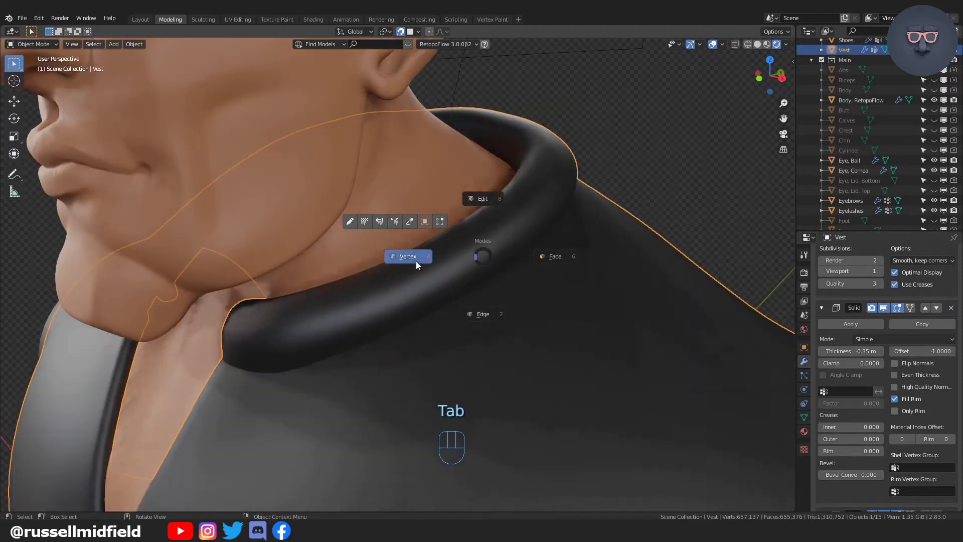
{"action": "left_click", "coordinate": [416, 260]}
{"action": "key", "text": "alt+z"}
{"action": "left_click", "coordinate": [757, 44]}
{"action": "middle_click_drag", "start_coordinate": [551, 208], "coordinate": [564, 203]}
Delete two edge loops around the base of the vest's collar.
{"action": "left_click", "coordinate": [351, 345], "text": "alt"}
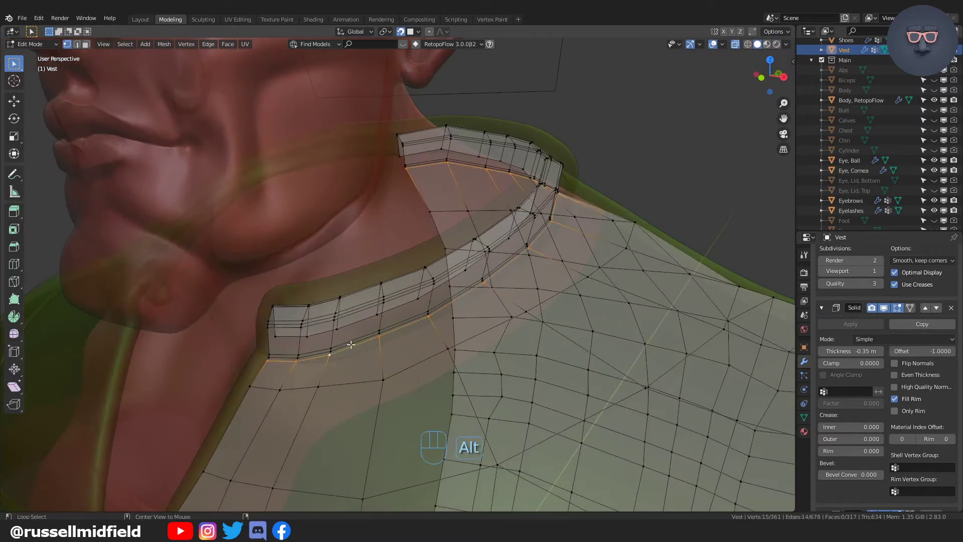
{"action": "key", "text": "x"}
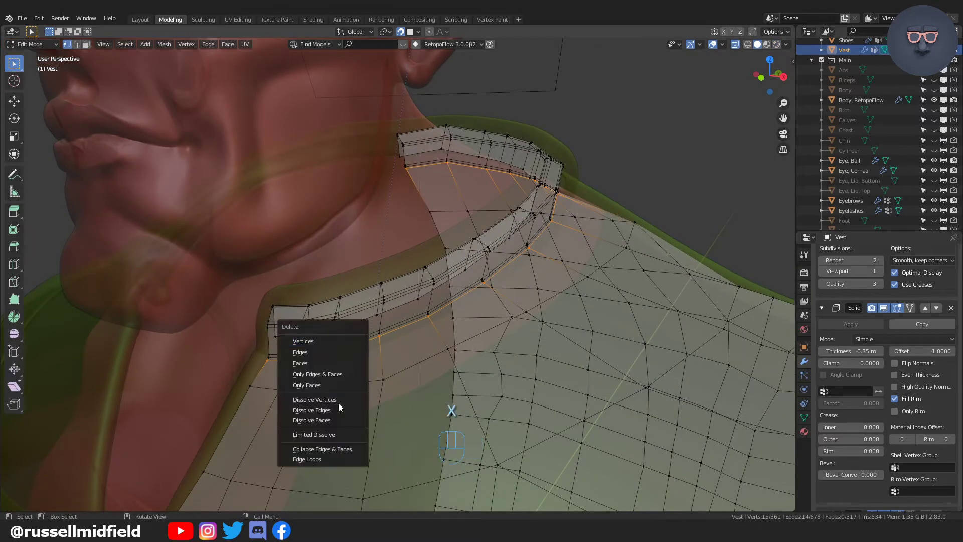
{"action": "left_click", "coordinate": [333, 458]}
{"action": "left_click", "coordinate": [353, 337], "text": "alt"}
{"action": "key", "text": "x"}
{"action": "left_click", "coordinate": [353, 337]}
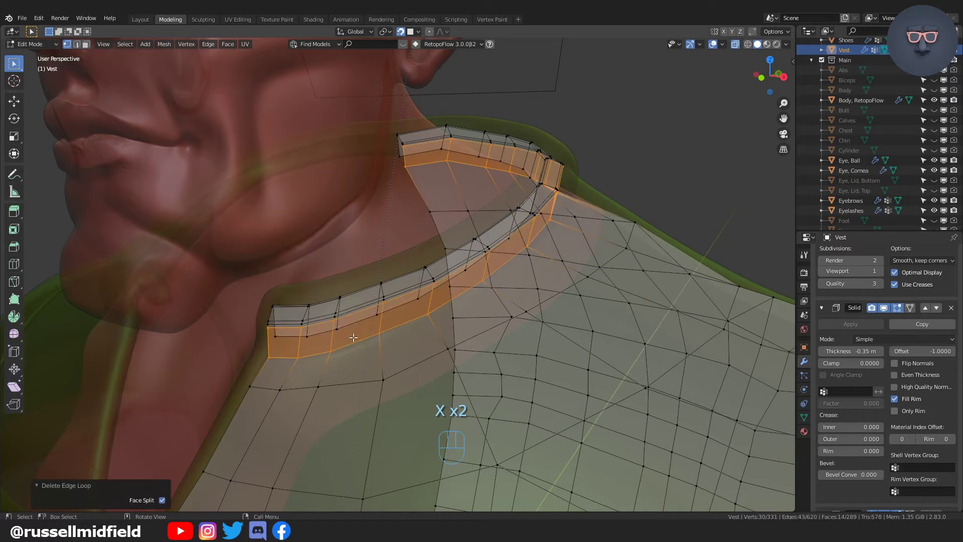
Select the remaining horizontal edge loops of the raised collar and delete their vertices.
{"action": "left_click", "coordinate": [282, 329], "text": "alt"}
{"action": "key", "text": "alt+x"}
{"action": "left_click", "coordinate": [284, 322], "text": "alt"}
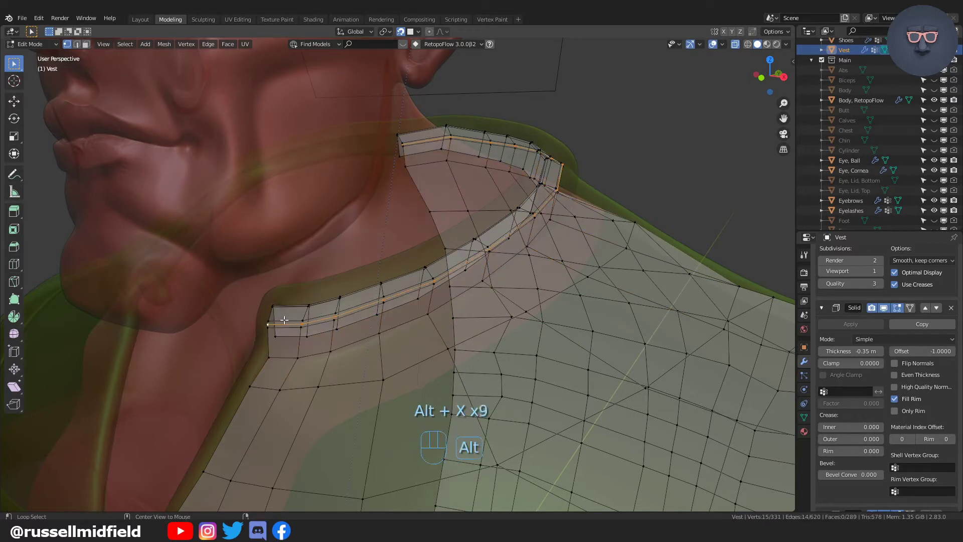
{"action": "left_click", "coordinate": [284, 327], "text": "alt"}
{"action": "left_click", "coordinate": [286, 320], "text": "alt+shift"}
{"action": "left_click", "coordinate": [291, 308], "text": "alt+shift"}
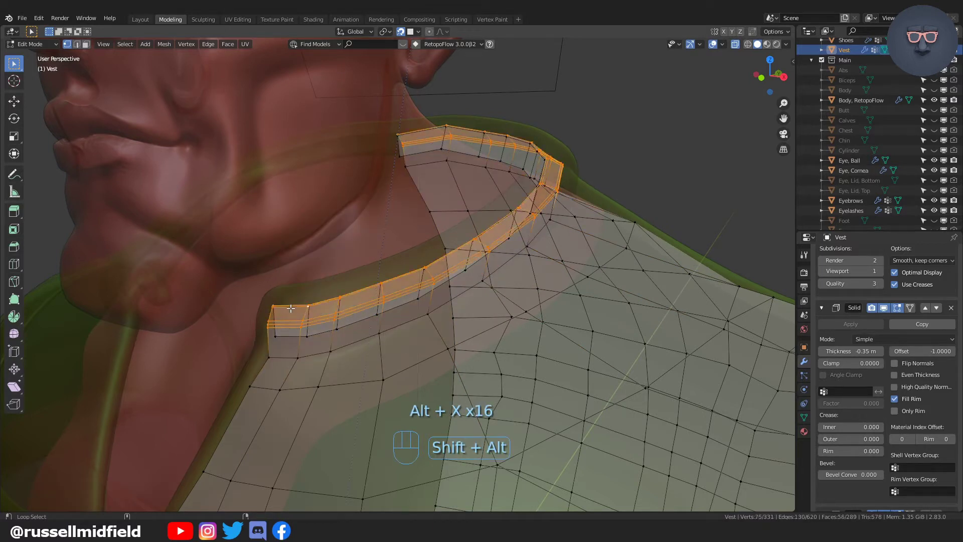
{"action": "key", "text": "x"}
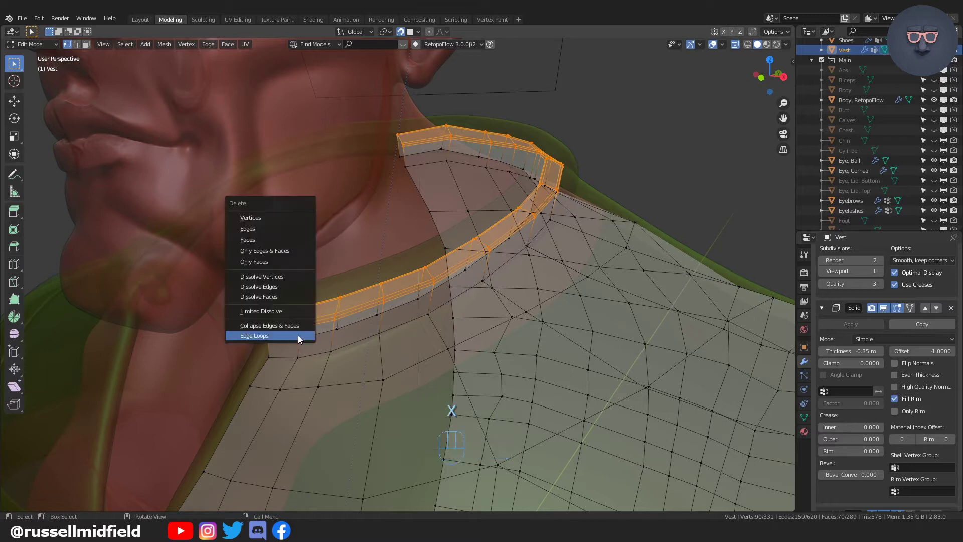
{"action": "left_click", "coordinate": [279, 217]}
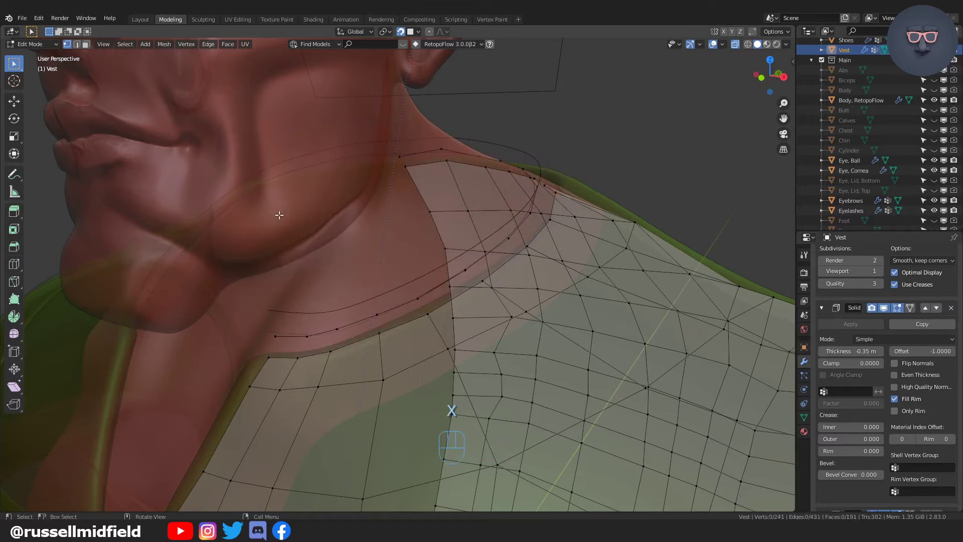
Bridge the two open edge loops around the vest's neckline.
{"action": "left_click", "coordinate": [292, 342], "text": "alt+shift"}
{"action": "key", "text": "F3"}
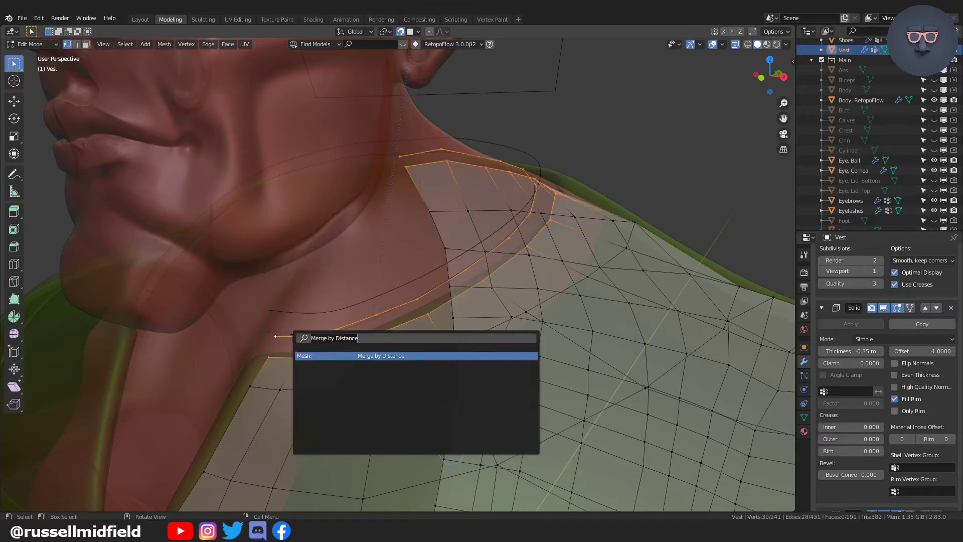
{"action": "type", "text": "bridge"}
{"action": "key", "text": "Return"}
Return to Object Mode and examine the vest's collarless neckline on the character.
{"action": "scroll", "coordinate": [453, 271], "scroll_direction": "down", "scroll_amount": 5}
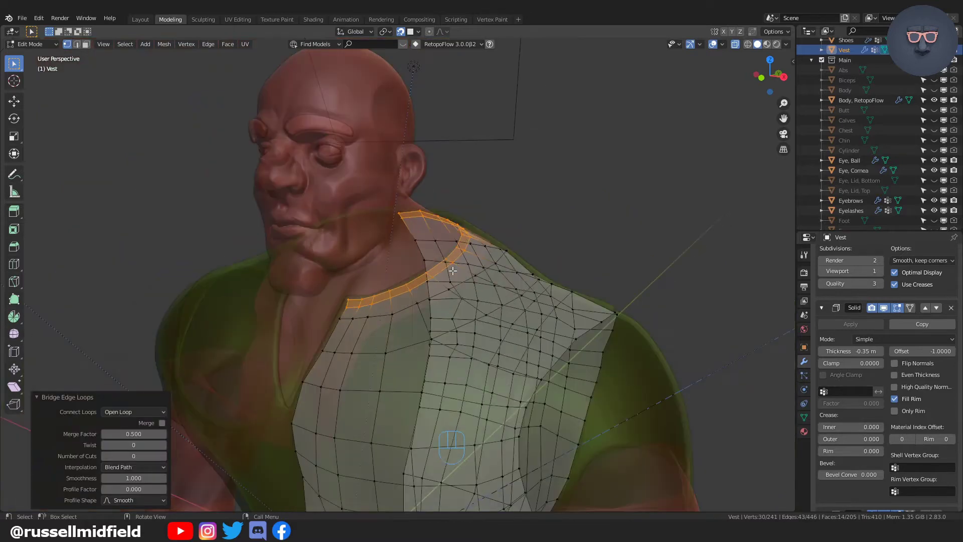
{"action": "key", "text": "Tab"}
{"action": "left_click", "coordinate": [459, 213]}
{"action": "left_click", "coordinate": [554, 273]}
{"action": "scroll", "coordinate": [553, 273], "scroll_direction": "down", "scroll_amount": 4}
{"action": "middle_click_drag", "start_coordinate": [529, 303], "coordinate": [518, 219]}
{"action": "scroll", "coordinate": [494, 256], "scroll_direction": "up", "scroll_amount": 2}
{"action": "left_click", "coordinate": [451, 225]}
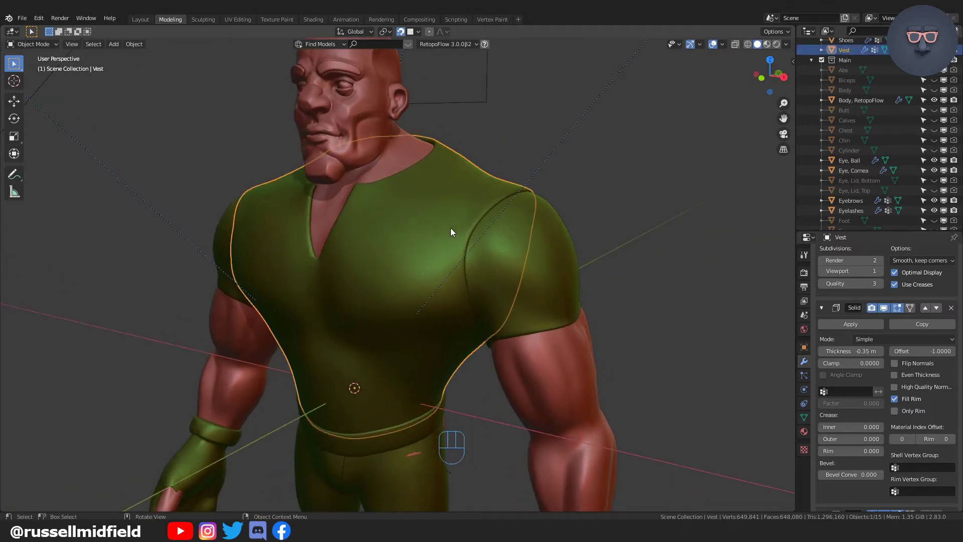
Review the vest's base mesh in Edit Mode and its modifier stack in Object Mode.
{"action": "key", "text": "Tab"}
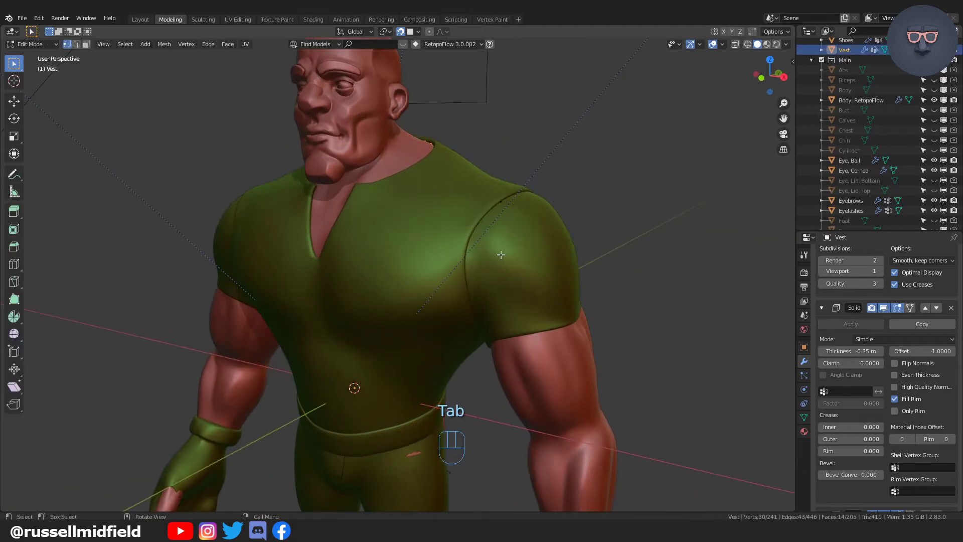
{"action": "key", "text": "alt+z"}
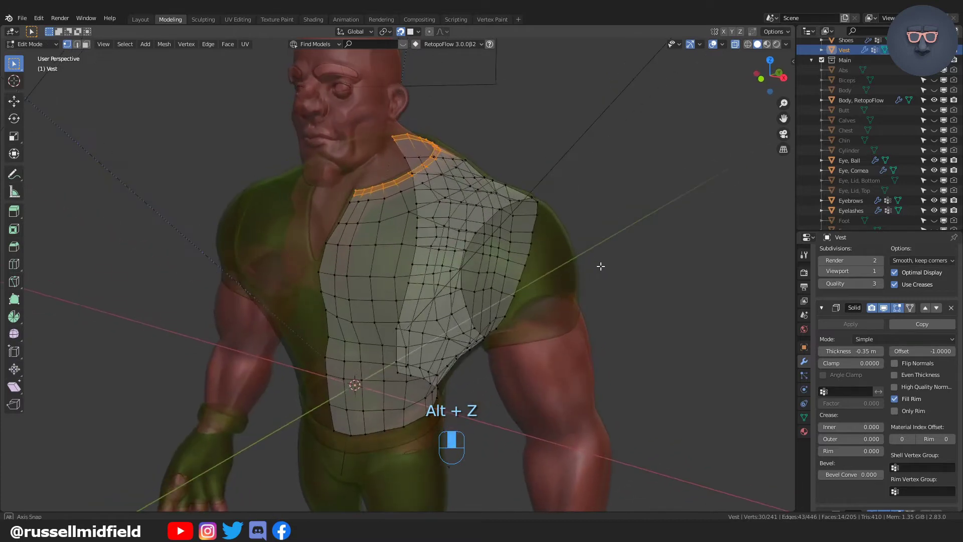
{"action": "key", "text": "Tab"}
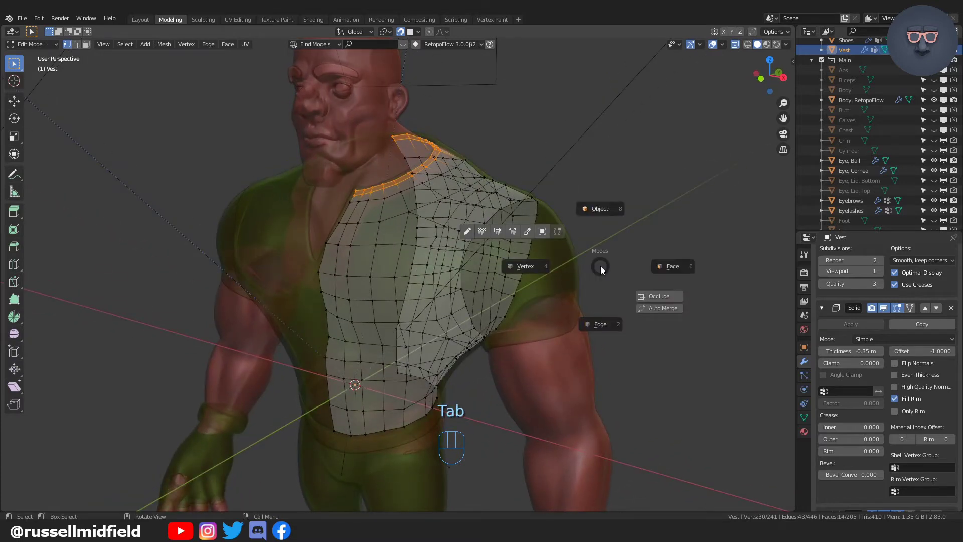
{"action": "left_click", "coordinate": [593, 206]}
{"action": "scroll", "coordinate": [888, 308], "scroll_direction": "down", "scroll_amount": 2}
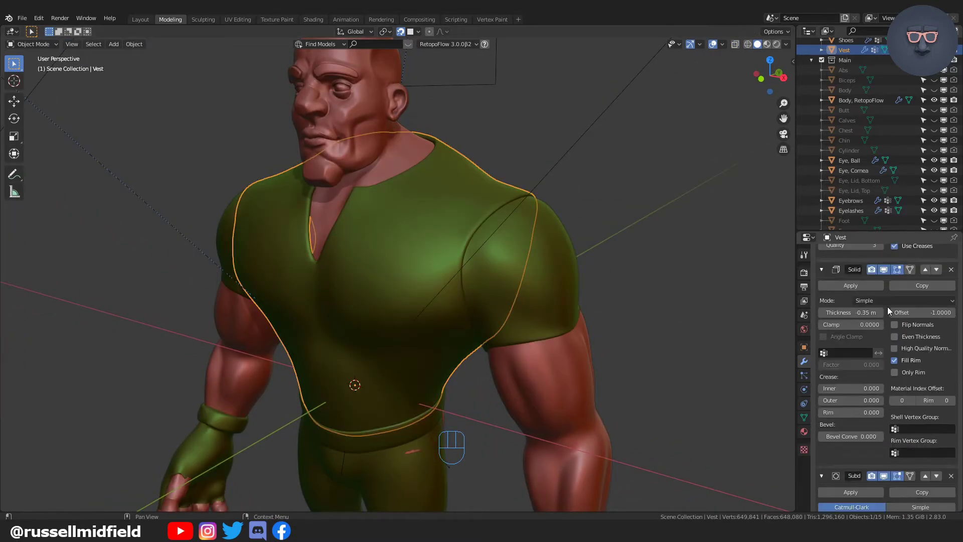
{"action": "scroll", "coordinate": [887, 307], "scroll_direction": "up", "scroll_amount": 7}
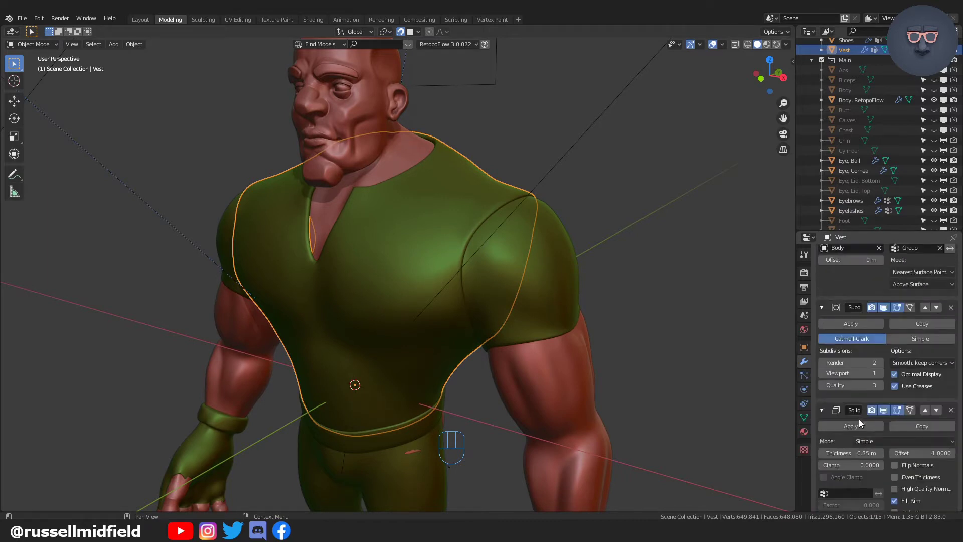
{"action": "scroll", "coordinate": [858, 419], "scroll_direction": "down", "scroll_amount": 10}
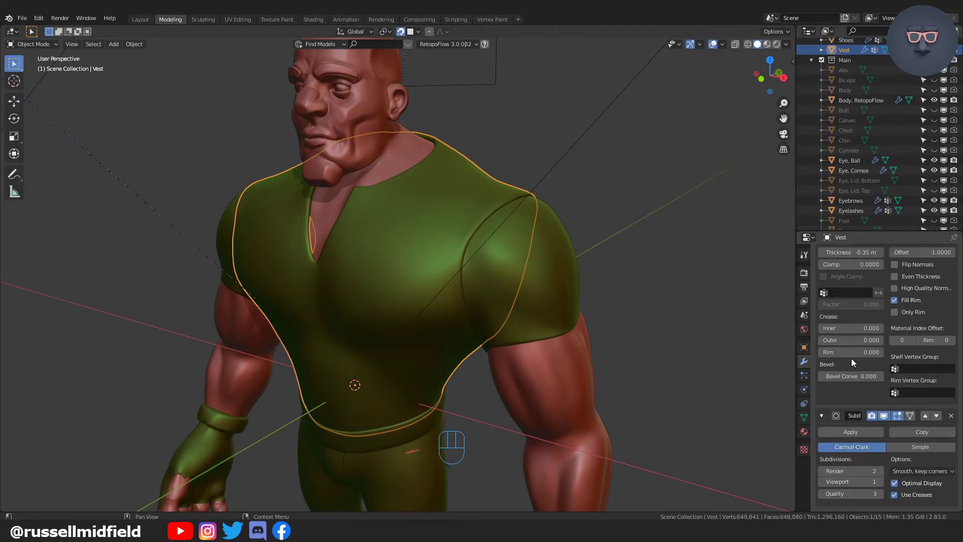
{"action": "scroll", "coordinate": [850, 358], "scroll_direction": "up", "scroll_amount": 15}
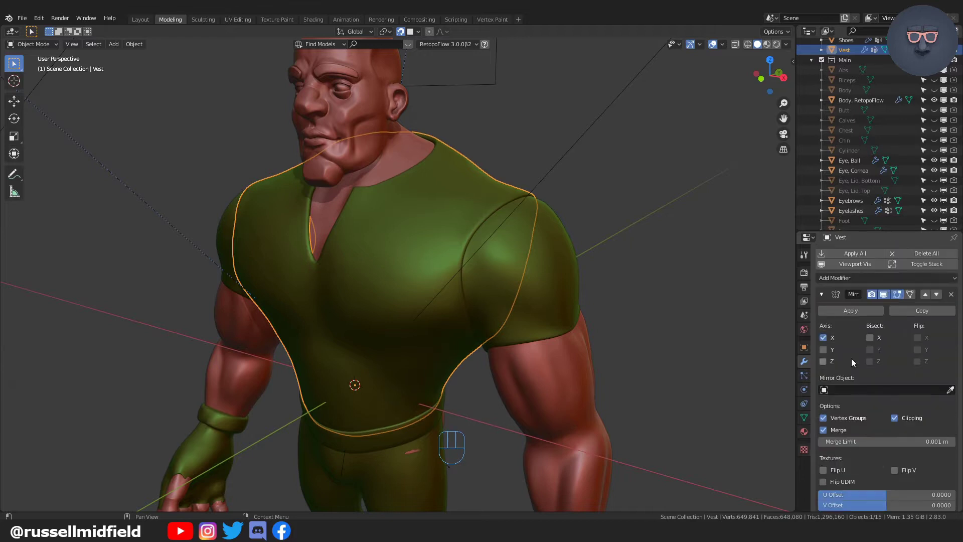
Try applying all modifiers to the vest and isolate its mesh in Edit Mode to examine the density.
{"action": "left_click", "coordinate": [855, 254]}
{"action": "key", "text": "Tab"}
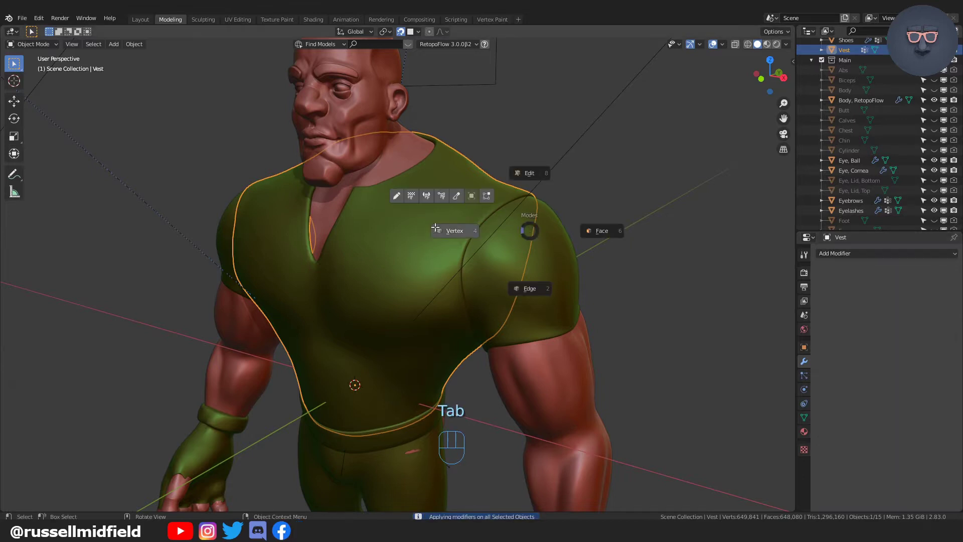
{"action": "left_click", "coordinate": [435, 227]}
{"action": "middle_click_drag", "start_coordinate": [662, 269], "coordinate": [587, 277]}
{"action": "key", "text": "KP_Divide"}
{"action": "scroll", "coordinate": [539, 267], "scroll_direction": "up", "scroll_amount": 4}
{"action": "scroll", "coordinate": [660, 290], "scroll_direction": "down", "scroll_amount": 3}
{"action": "scroll", "coordinate": [660, 290], "scroll_direction": "down", "scroll_amount": 3}
{"action": "middle_click_drag", "start_coordinate": [587, 277], "coordinate": [617, 288]}
{"action": "middle_click_drag", "start_coordinate": [616, 288], "coordinate": [627, 308], "text": "shift"}
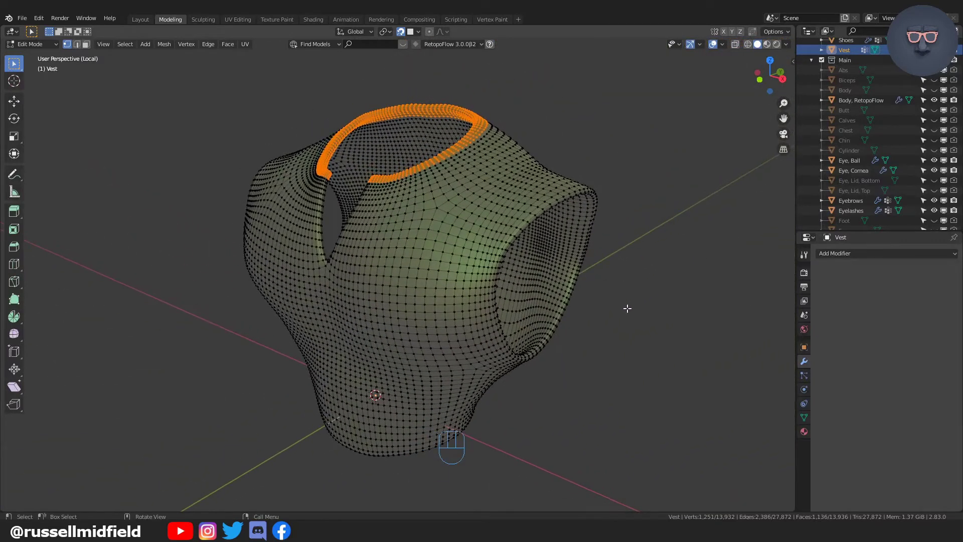
Undo the application of all modifiers on the vest.
{"action": "key", "text": "Tab"}
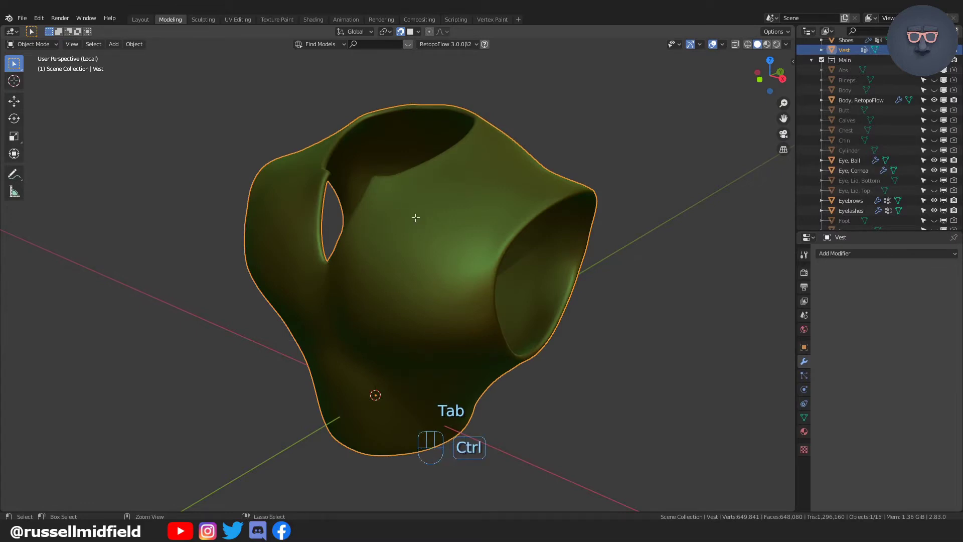
{"action": "key", "text": "ctrl+z"}
{"action": "key", "text": "ctrl+z"}
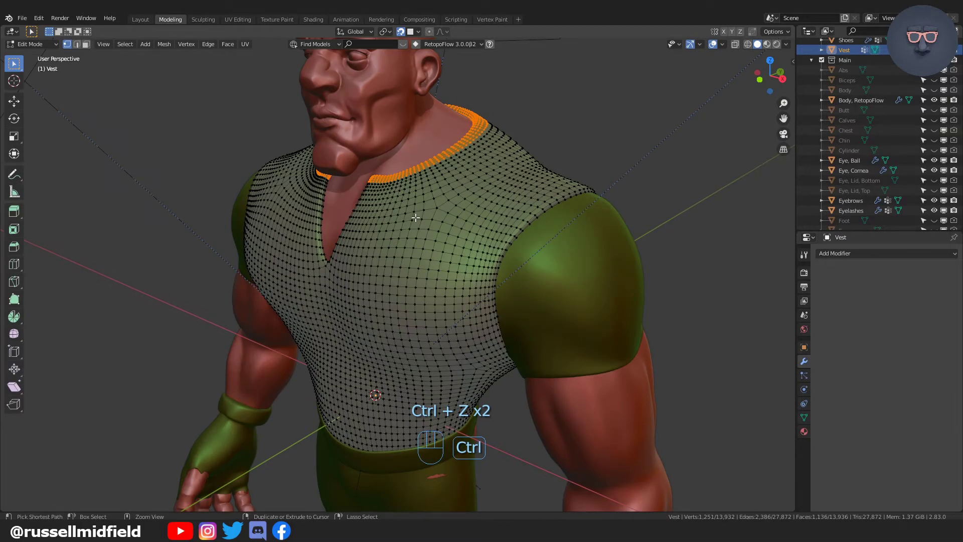
{"action": "key", "text": "ctrl+z"}
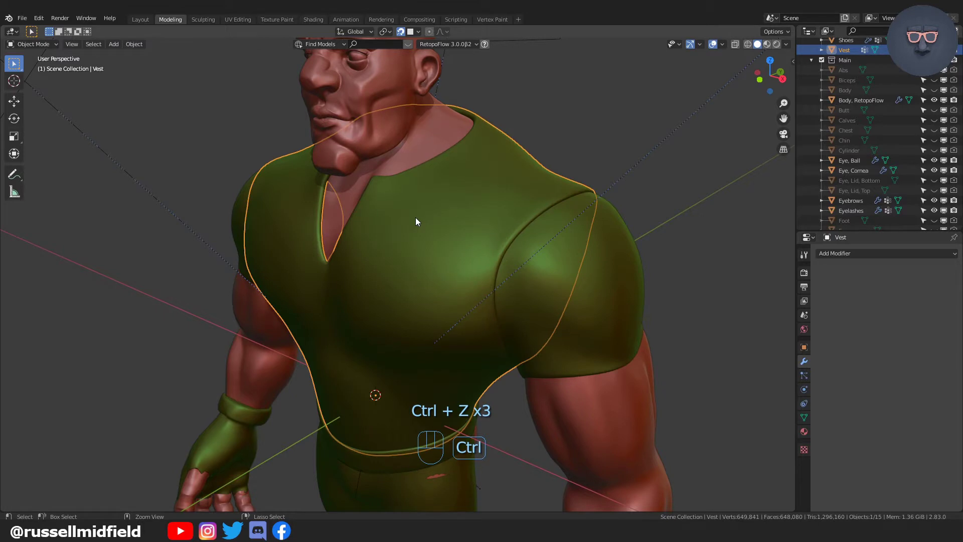
{"action": "key", "text": "ctrl+z"}
Remove both Subdivision Surface modifiers from the vest.
{"action": "scroll", "coordinate": [873, 353], "scroll_direction": "down", "scroll_amount": 10}
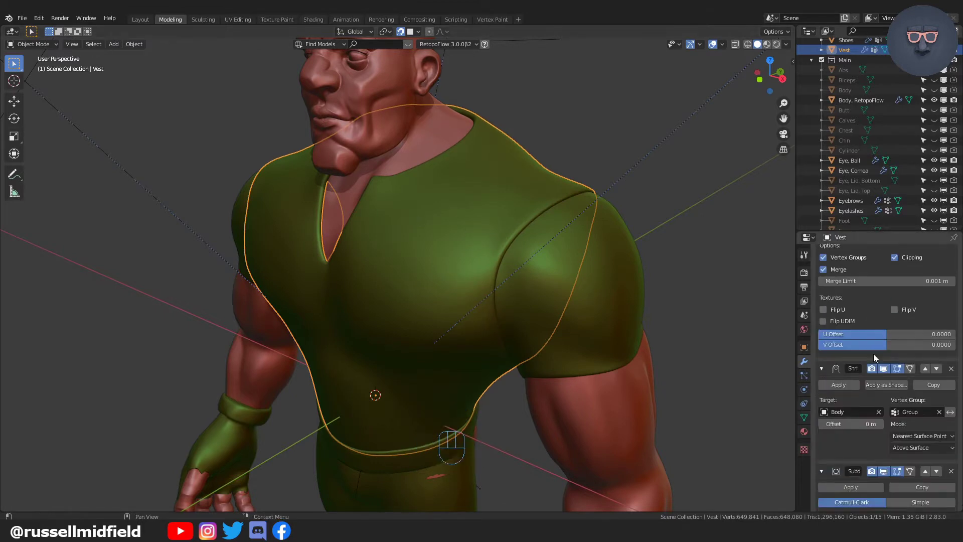
{"action": "scroll", "coordinate": [953, 395], "scroll_direction": "down", "scroll_amount": 12}
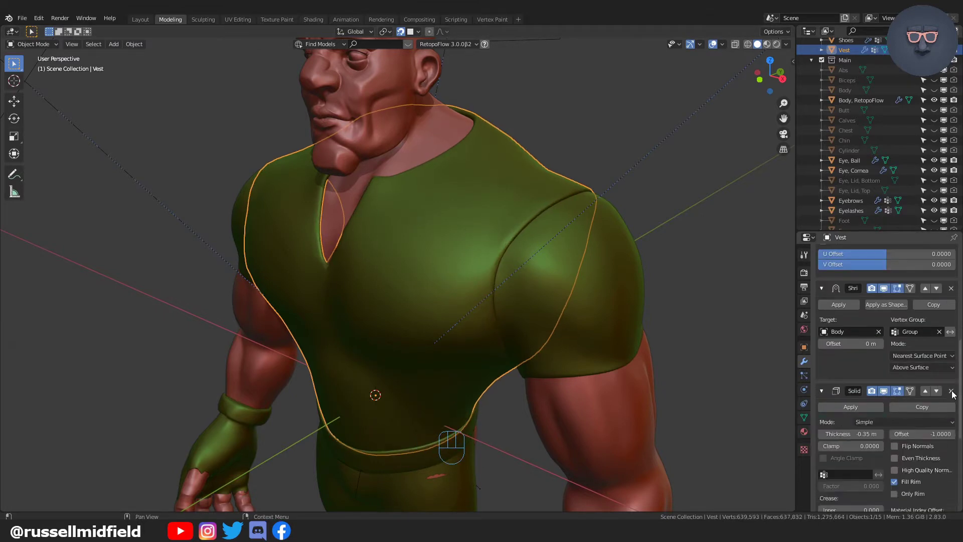
{"action": "left_click", "coordinate": [951, 416]}
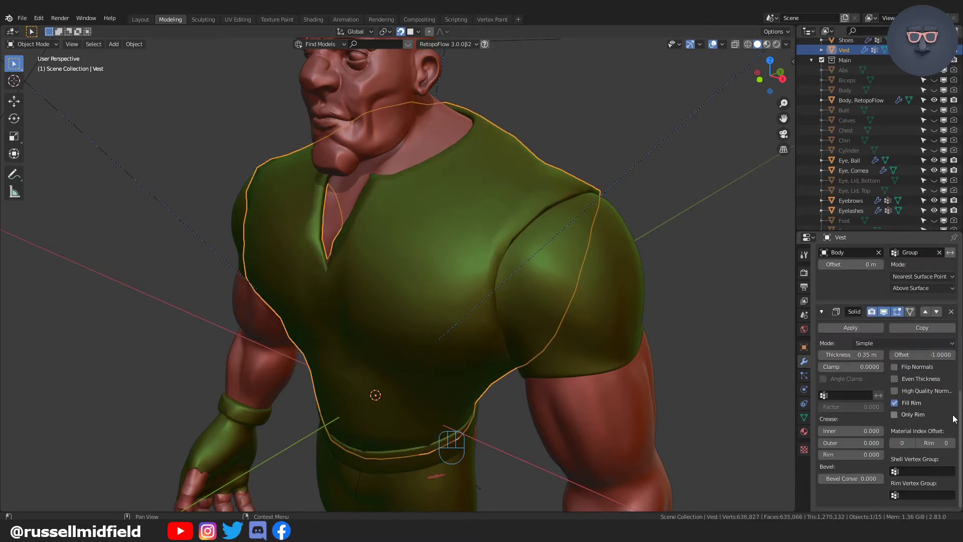
Set the vest's Solidify thickness to -1 m with Only Rim enabled, and apply all modifiers.
{"action": "left_click_drag", "start_coordinate": [859, 355], "coordinate": [823, 354]}
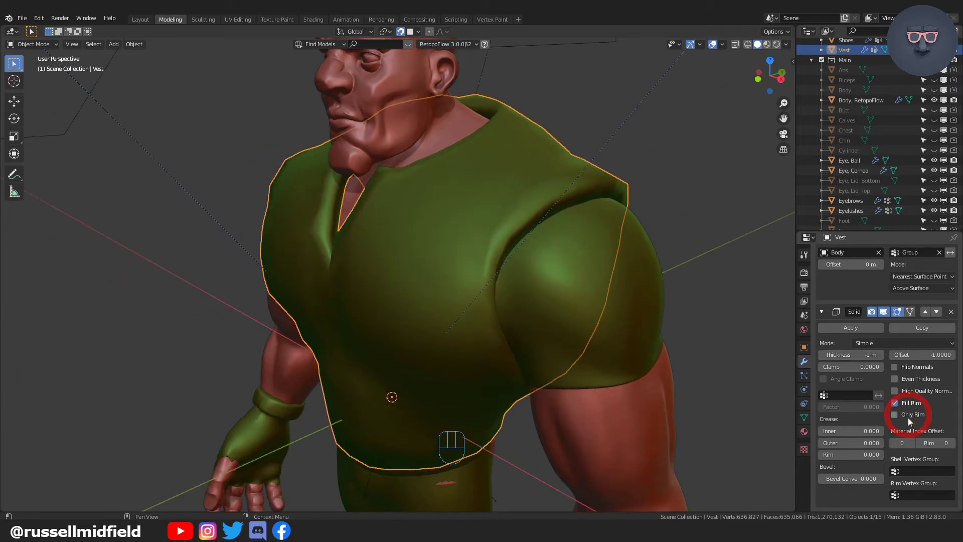
{"action": "left_click", "coordinate": [894, 414]}
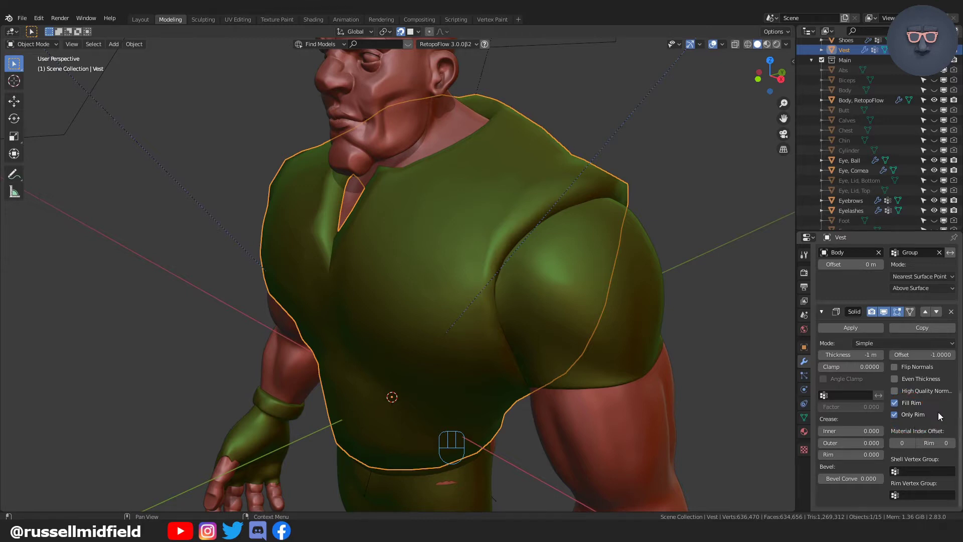
{"action": "scroll", "coordinate": [937, 411], "scroll_direction": "up", "scroll_amount": 10}
{"action": "left_click", "coordinate": [869, 254]}
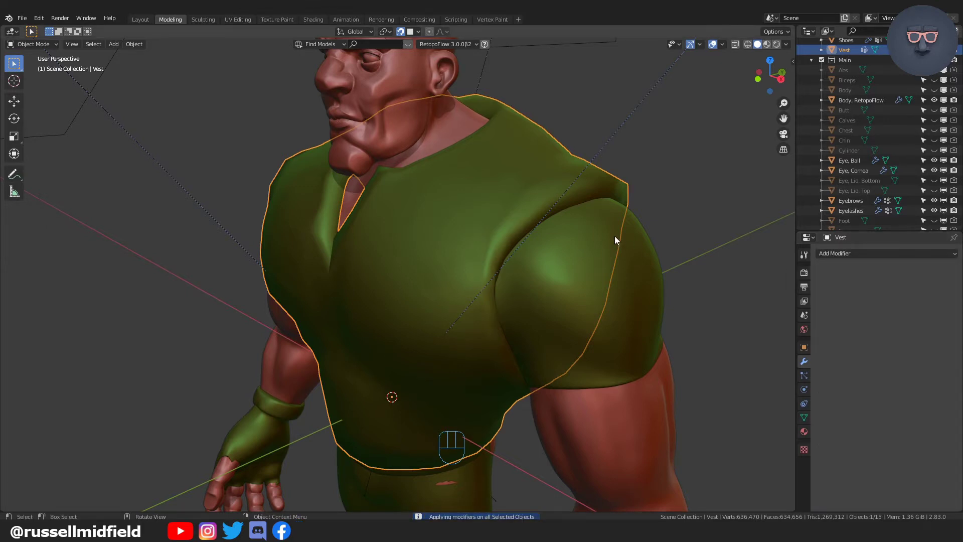
Add a Multiresolution modifier to the vest and subdivide it twice.
{"action": "left_click", "coordinate": [837, 253]}
{"action": "left_click", "coordinate": [757, 375]}
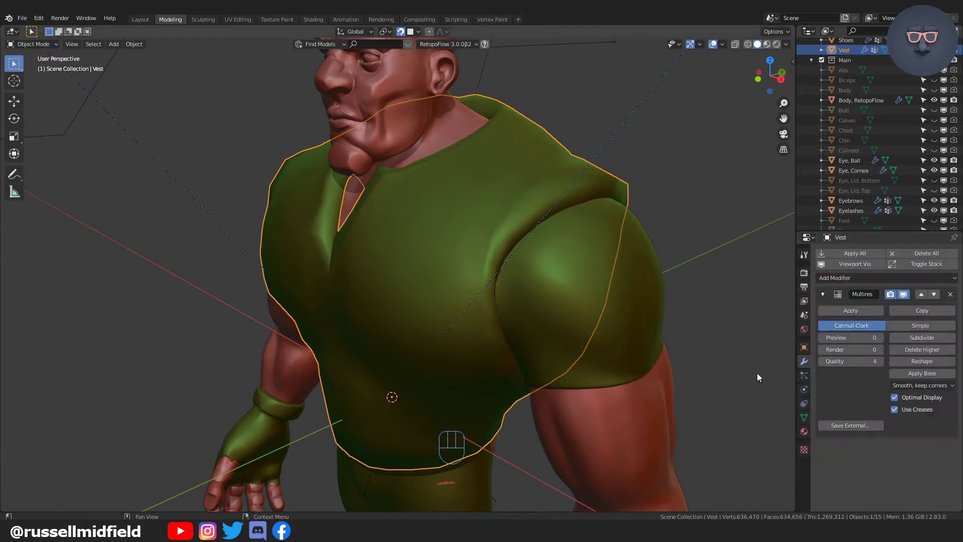
{"action": "left_click", "coordinate": [902, 336]}
{"action": "left_click", "coordinate": [901, 336]}
Enter Edit Mode on the vest and isolate it in local view.
{"action": "middle_click_drag", "start_coordinate": [580, 296], "coordinate": [558, 290]}
{"action": "key", "text": "Tab"}
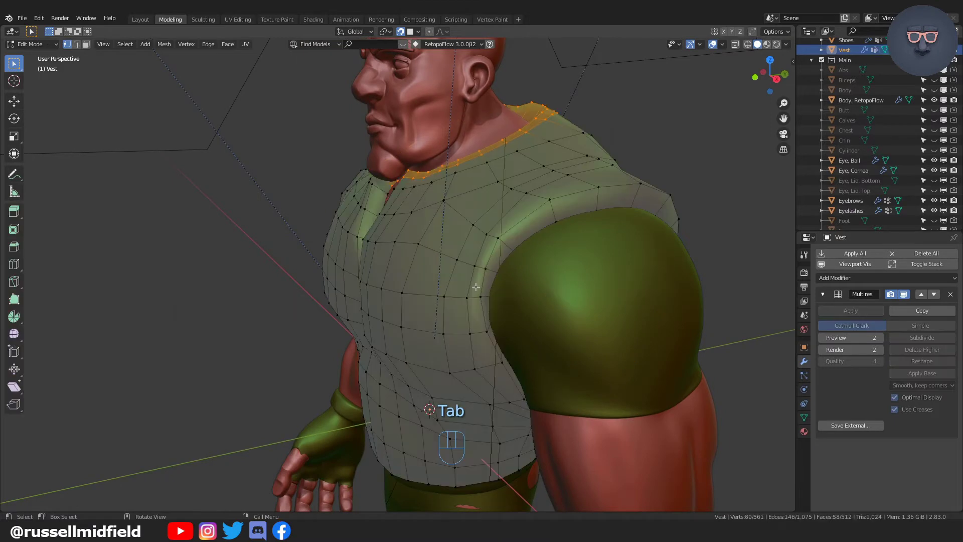
{"action": "middle_click_drag", "start_coordinate": [475, 286], "coordinate": [519, 288]}
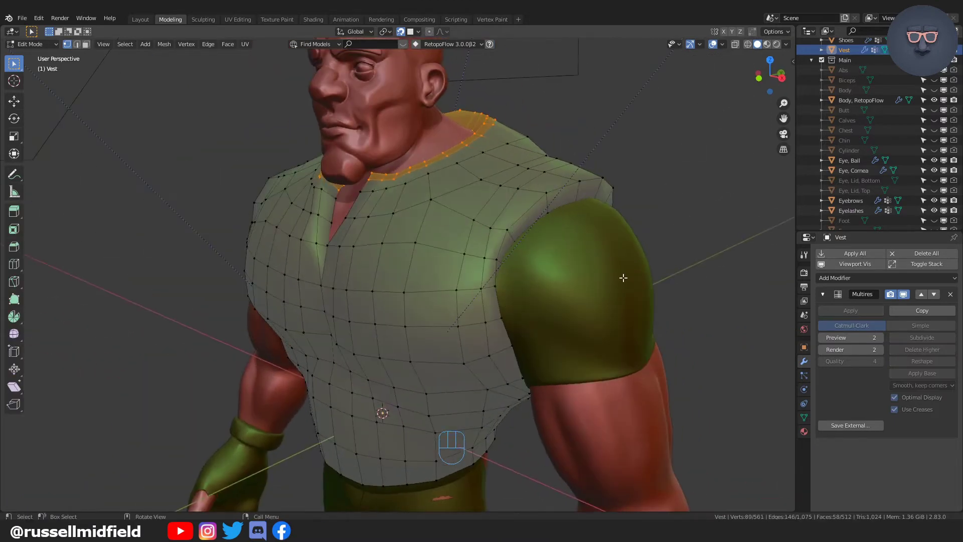
{"action": "key", "text": "KP_Divide"}
{"action": "mouse_move", "coordinate": [658, 283]}
{"action": "middle_mouse_down"}
{"action": "mouse_move", "coordinate": [556, 273]}
{"action": "mouse_move", "coordinate": [652, 275]}
{"action": "middle_mouse_up"}
{"action": "middle_click_drag", "start_coordinate": [652, 275], "coordinate": [622, 273]}
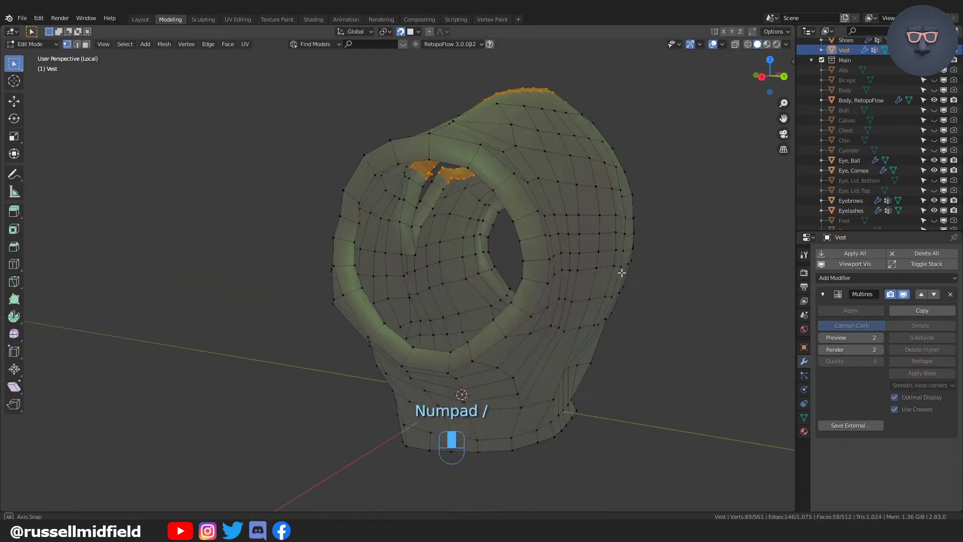
Inspect the vest's armhole edge loop and its smoothed shape in Object Mode, and exit local view.
{"action": "middle_click_drag", "start_coordinate": [530, 275], "coordinate": [586, 285], "text": "shift"}
{"action": "scroll", "coordinate": [617, 271], "scroll_direction": "up", "scroll_amount": 4}
{"action": "left_click", "coordinate": [381, 202]}
{"action": "left_click", "coordinate": [379, 206], "text": "alt"}
{"action": "scroll", "coordinate": [408, 236], "scroll_direction": "down", "scroll_amount": 2}
{"action": "key", "text": "Tab"}
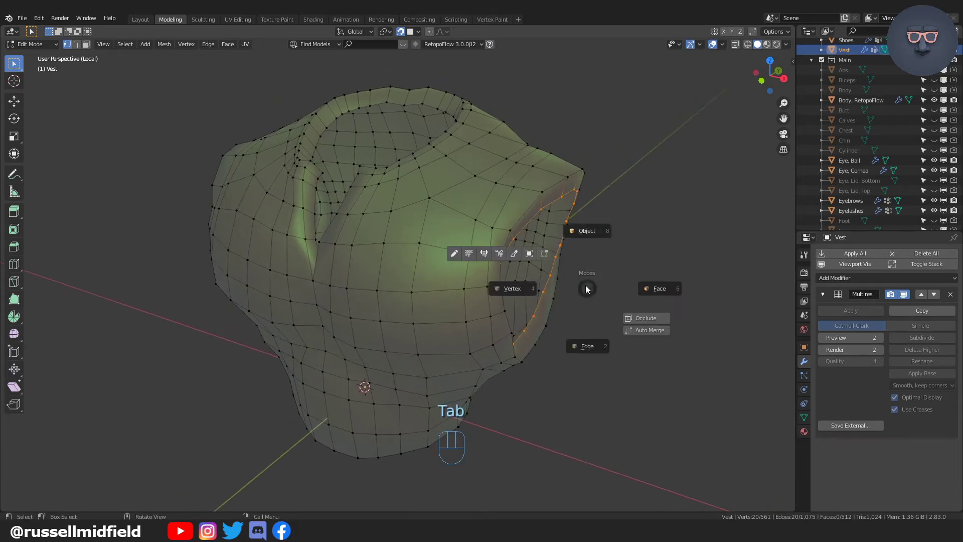
{"action": "left_click", "coordinate": [578, 231]}
{"action": "scroll", "coordinate": [616, 236], "scroll_direction": "up", "scroll_amount": 2}
{"action": "middle_click_drag", "start_coordinate": [615, 236], "coordinate": [550, 251]}
{"action": "key", "text": "KP_Divide"}
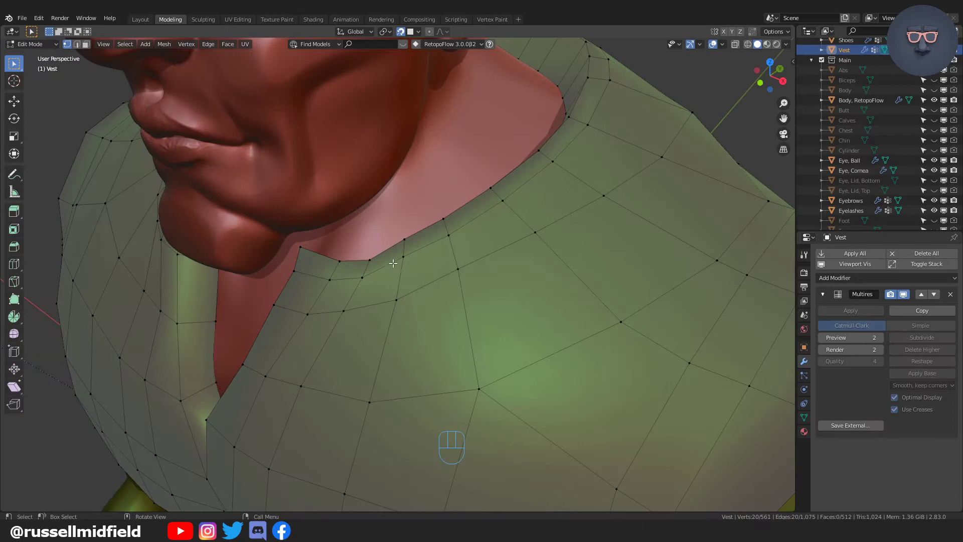
Delete the edge loop running around the vest's neckline.
{"action": "key", "text": "x"}
{"action": "left_click", "coordinate": [368, 357]}
{"action": "scroll", "coordinate": [521, 309], "scroll_direction": "down", "scroll_amount": 5}
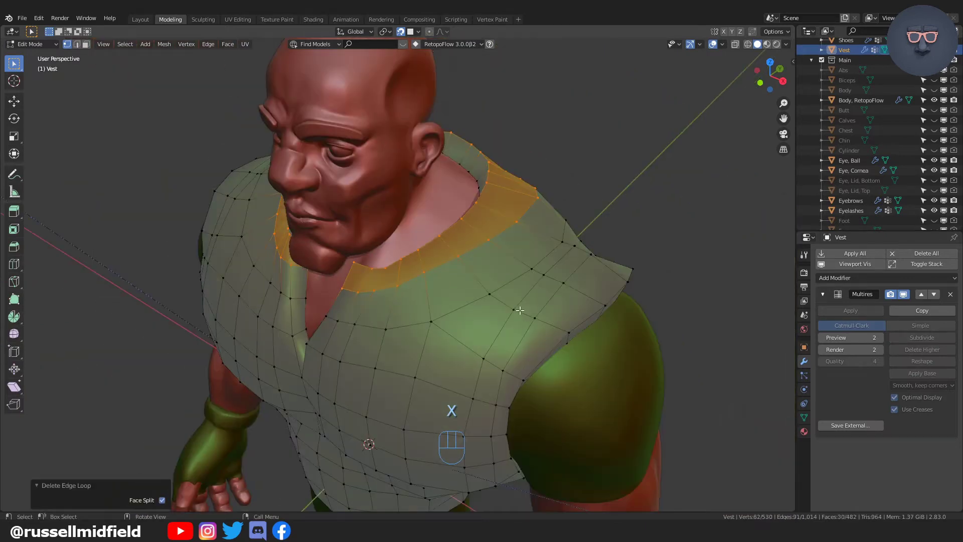
Select the whole edge loop just outside the vest's neckline rim.
{"action": "middle_click_drag", "start_coordinate": [520, 309], "coordinate": [559, 316]}
{"action": "left_click", "coordinate": [455, 308], "text": "alt"}
{"action": "key", "text": "Tab"}
{"action": "key", "text": "alt+z"}
{"action": "key", "text": "alt+z"}
Try to slide the selected neckline loop with snapping on, and undo the slide.
{"action": "key", "text": "g"}
{"action": "key", "text": "g"}
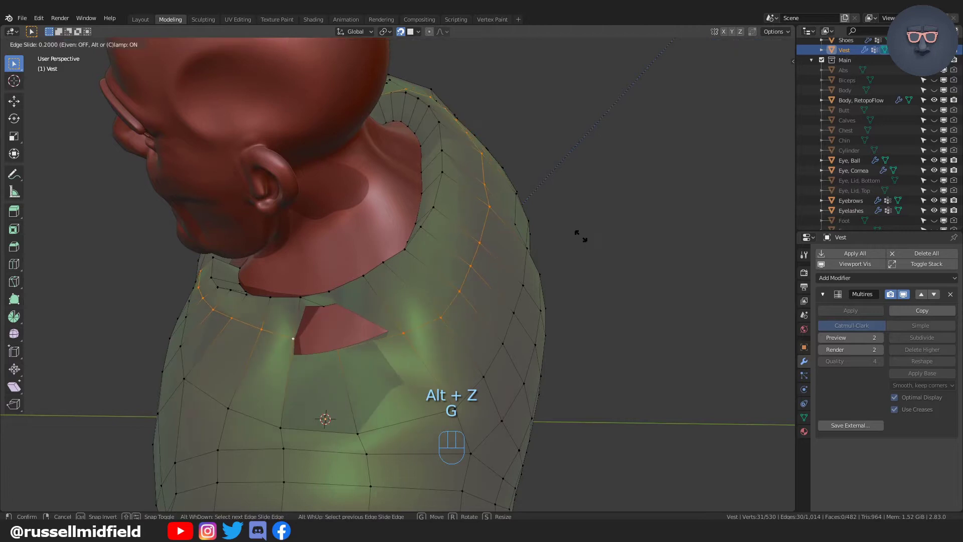
{"action": "left_click", "coordinate": [580, 236]}
{"action": "key", "text": "ctrl+z"}
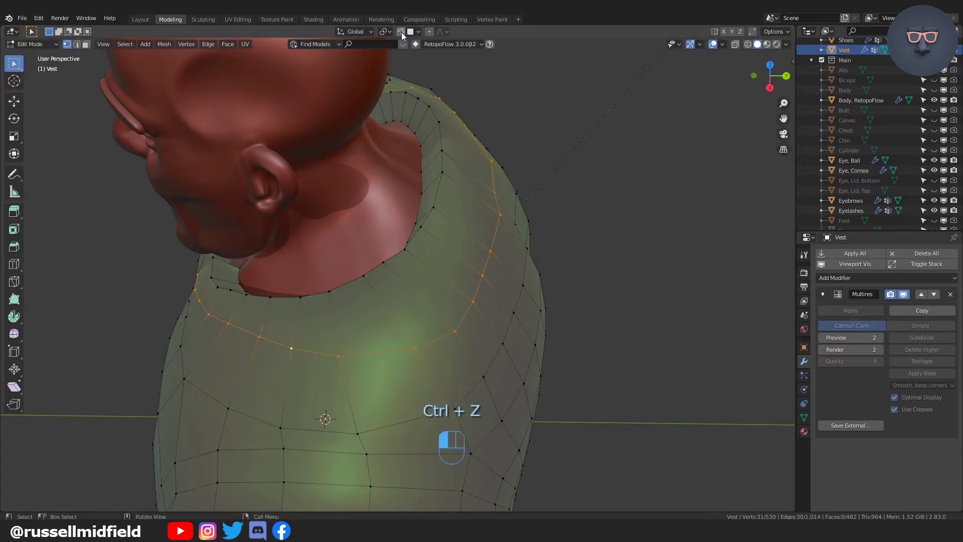
Turn off snapping and slide the selected loop twice toward the neck opening, using the Even and Flipped options.
{"action": "key", "text": "g"}
{"action": "key", "text": "g"}
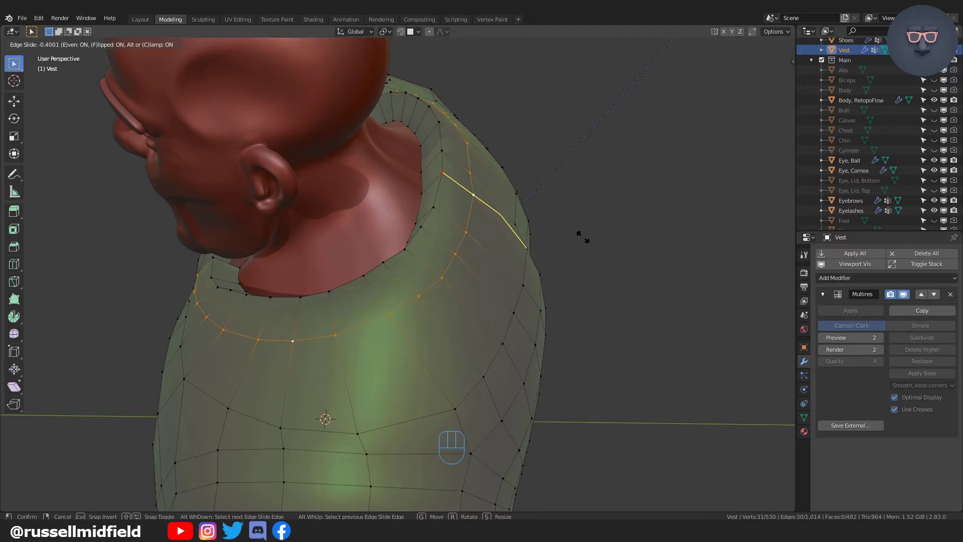
{"action": "left_click", "coordinate": [582, 237]}
{"action": "middle_click_drag", "start_coordinate": [585, 236], "coordinate": [564, 240]}
{"action": "key", "text": "g"}
{"action": "key", "text": "g"}
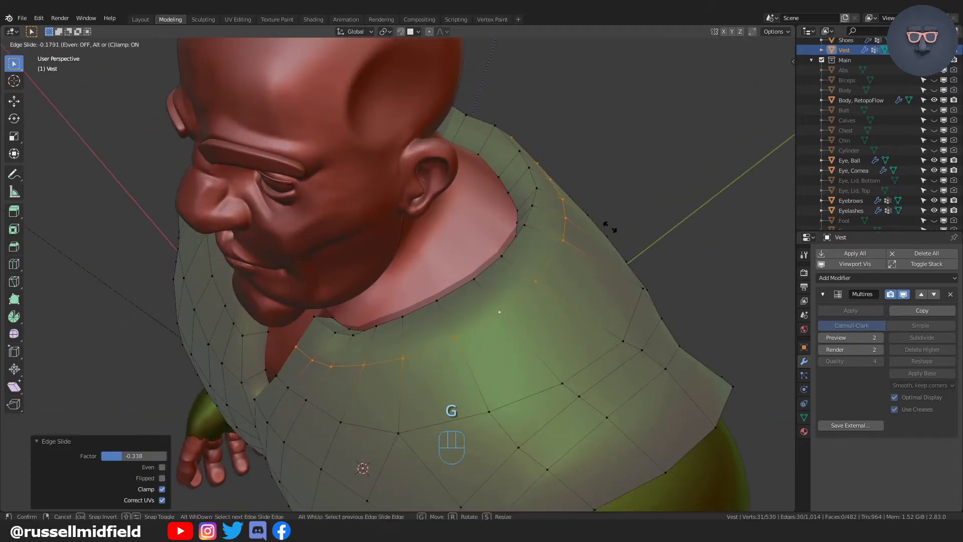
{"action": "key", "text": "e"}
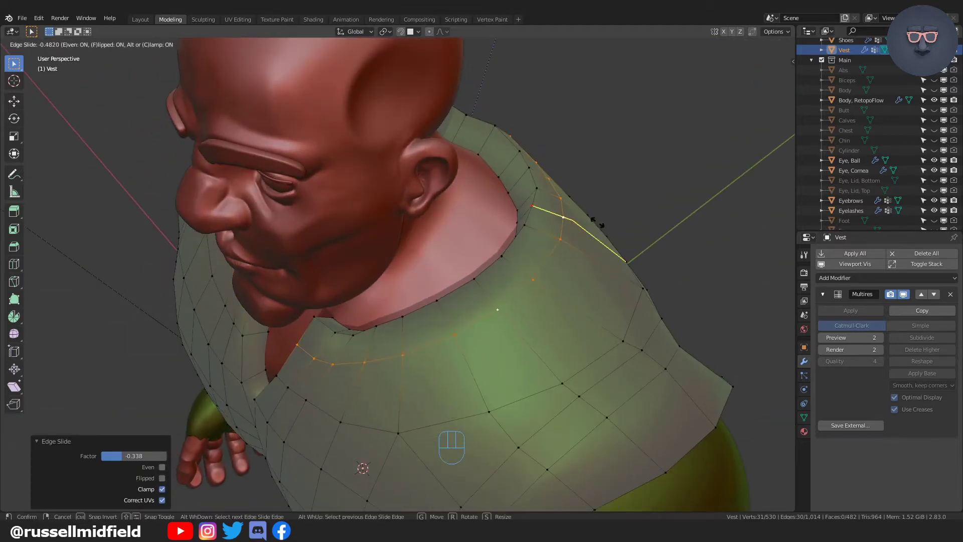
{"action": "left_click", "coordinate": [596, 225]}
Extrude the ring of faces around the neckline upward by about 1.03 m to form a standing collar.
{"action": "middle_click_drag", "start_coordinate": [597, 224], "coordinate": [513, 243]}
{"action": "left_click", "coordinate": [446, 251], "text": "alt+shift"}
{"action": "key", "text": "e"}
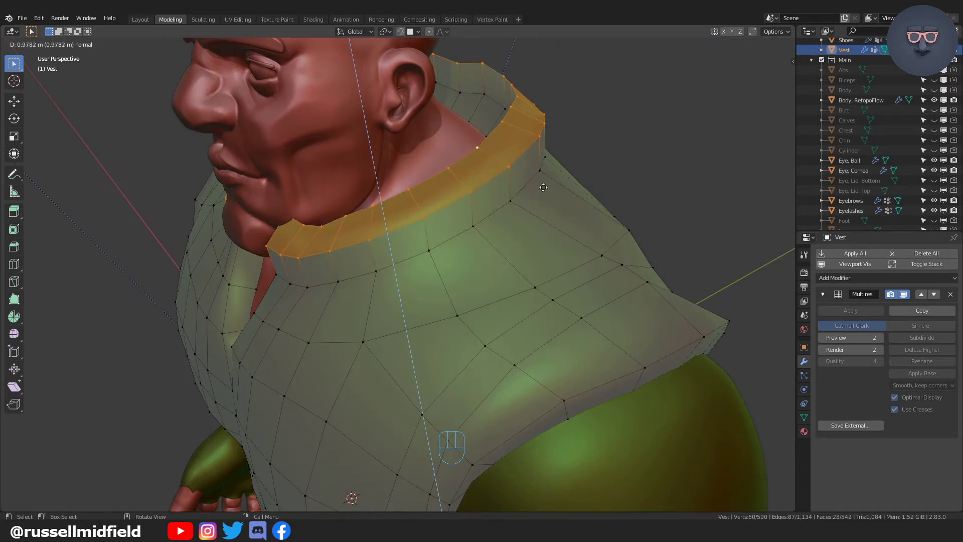
{"action": "left_click", "coordinate": [543, 185]}
{"action": "middle_click_drag", "start_coordinate": [543, 185], "coordinate": [595, 236]}
{"action": "scroll", "coordinate": [597, 213], "scroll_direction": "up", "scroll_amount": 2}
{"action": "key", "text": "KP_1"}
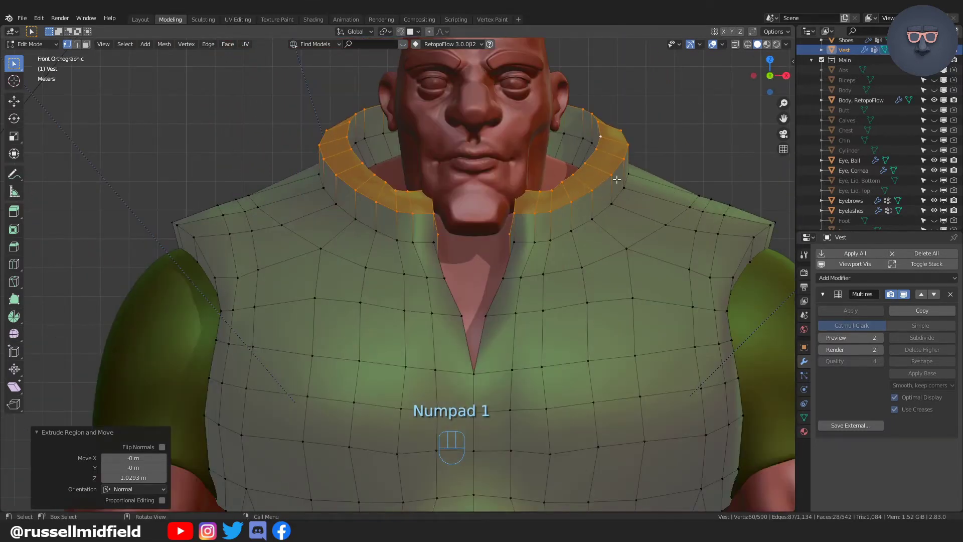
Select the stray vertex inside the collar's front opening and isolate the vest in local view.
{"action": "middle_click_drag", "start_coordinate": [603, 186], "coordinate": [602, 211]}
{"action": "scroll", "coordinate": [537, 185], "scroll_direction": "up", "scroll_amount": 2}
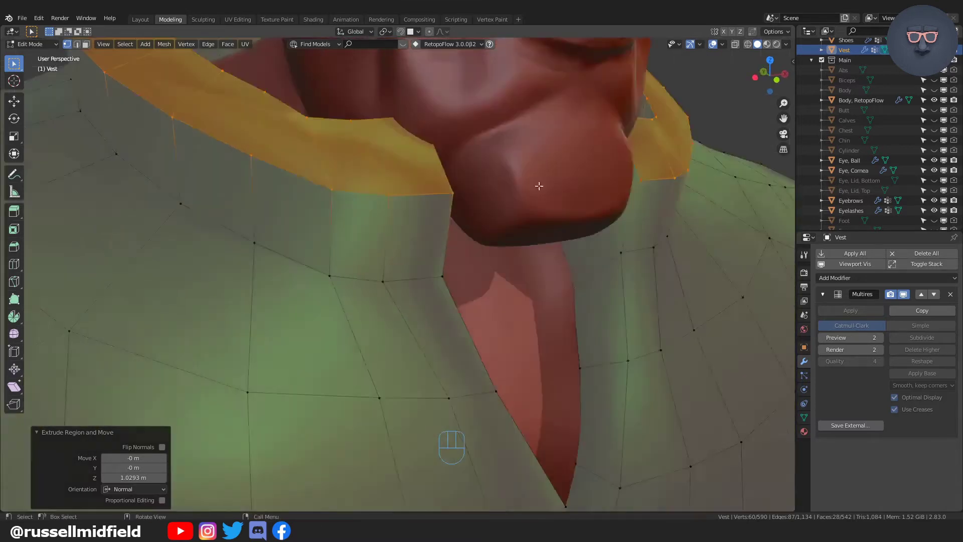
{"action": "middle_click_drag", "start_coordinate": [537, 185], "coordinate": [491, 196]}
{"action": "scroll", "coordinate": [589, 218], "scroll_direction": "up", "scroll_amount": 2}
{"action": "left_click", "coordinate": [589, 219]}
{"action": "middle_click_drag", "start_coordinate": [588, 219], "coordinate": [604, 216]}
{"action": "middle_click_drag", "start_coordinate": [560, 178], "coordinate": [590, 180]}
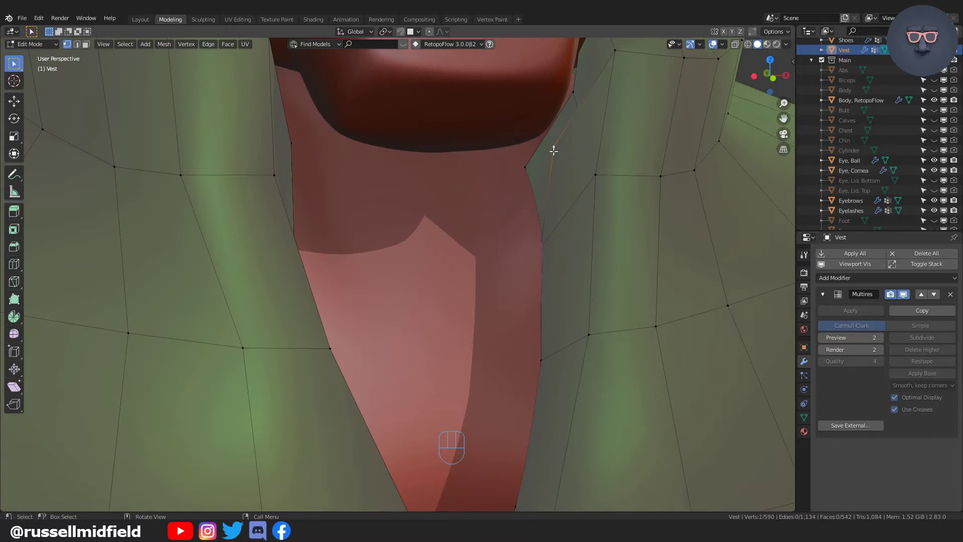
{"action": "key", "text": "KP_Decimal"}
{"action": "scroll", "coordinate": [572, 226], "scroll_direction": "down", "scroll_amount": 5}
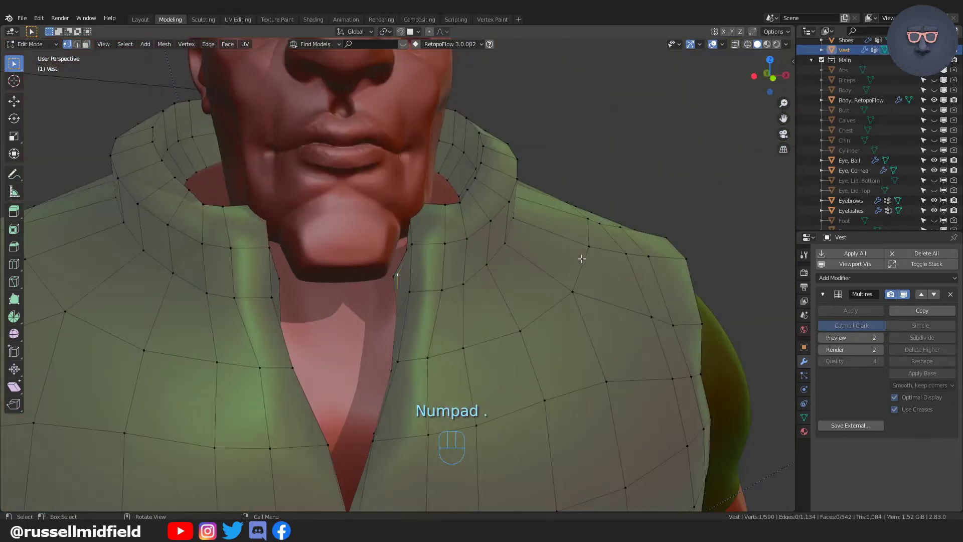
{"action": "key", "text": "KP_Divide"}
{"action": "scroll", "coordinate": [580, 232], "scroll_direction": "up", "scroll_amount": 6}
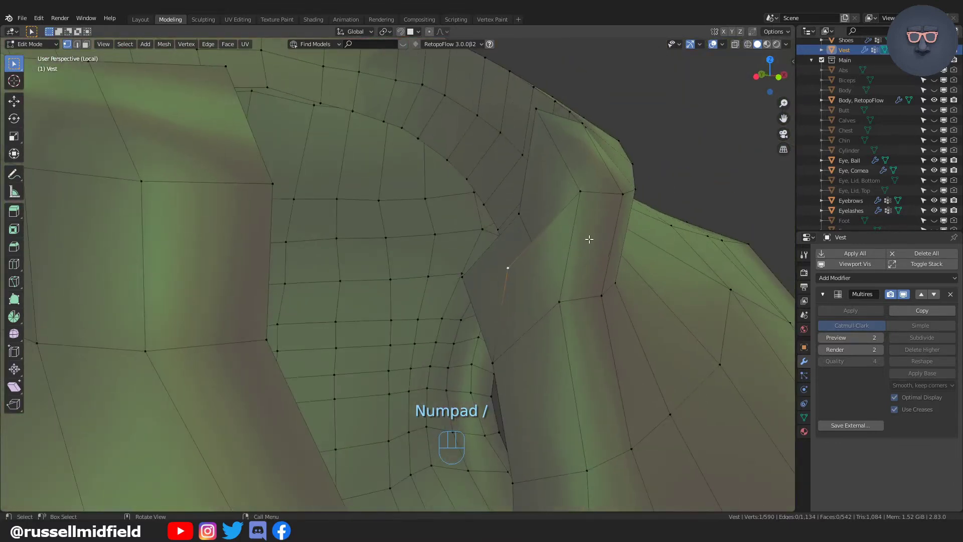
Delete the stray vertices on the inner faces at both sides of the collar's front opening.
{"action": "key", "text": "g"}
{"action": "left_click", "coordinate": [543, 236]}
{"action": "key", "text": "x"}
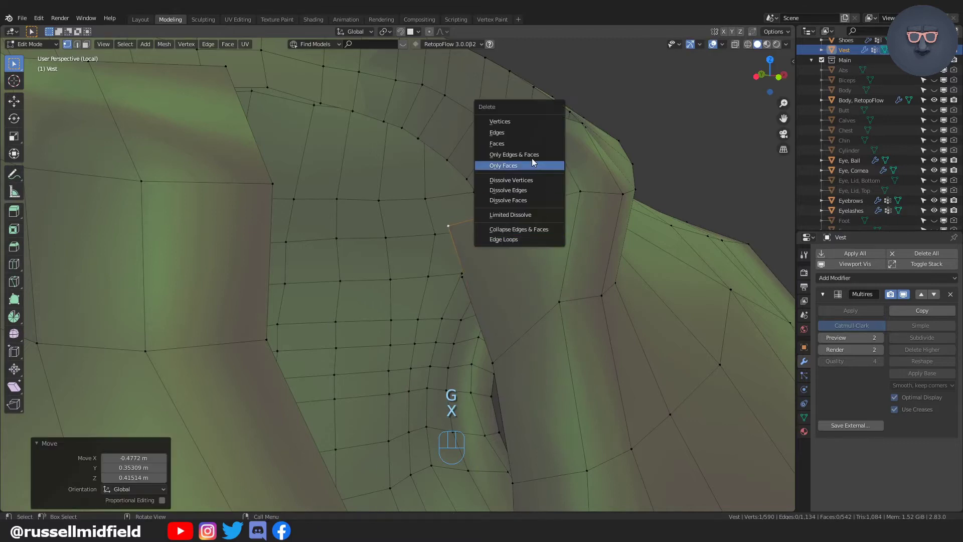
{"action": "left_click", "coordinate": [530, 123]}
{"action": "middle_click_drag", "start_coordinate": [535, 152], "coordinate": [340, 310]}
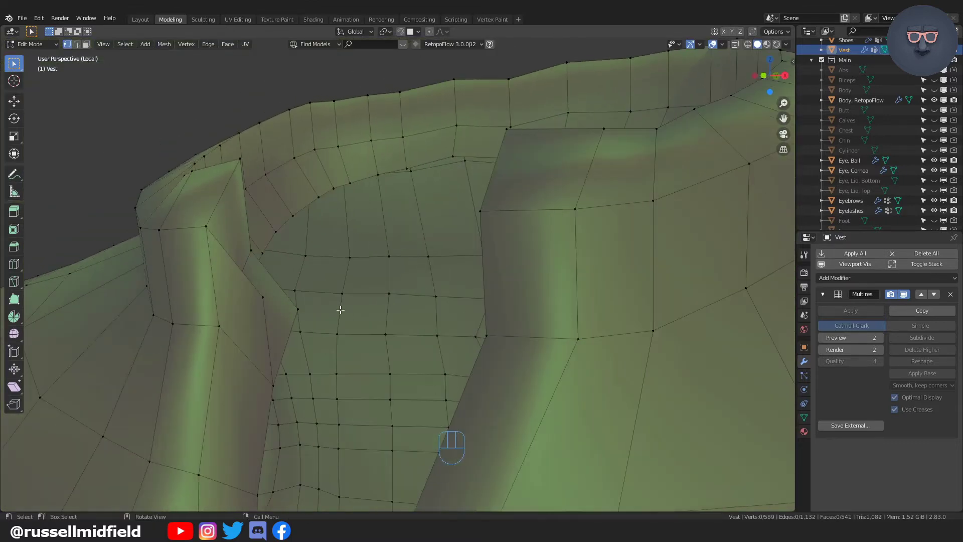
{"action": "key", "text": "x"}
{"action": "left_click", "coordinate": [263, 296]}
Merge all vest vertices by distance at 0.0001 m and recalculate the normals.
{"action": "key", "text": "a"}
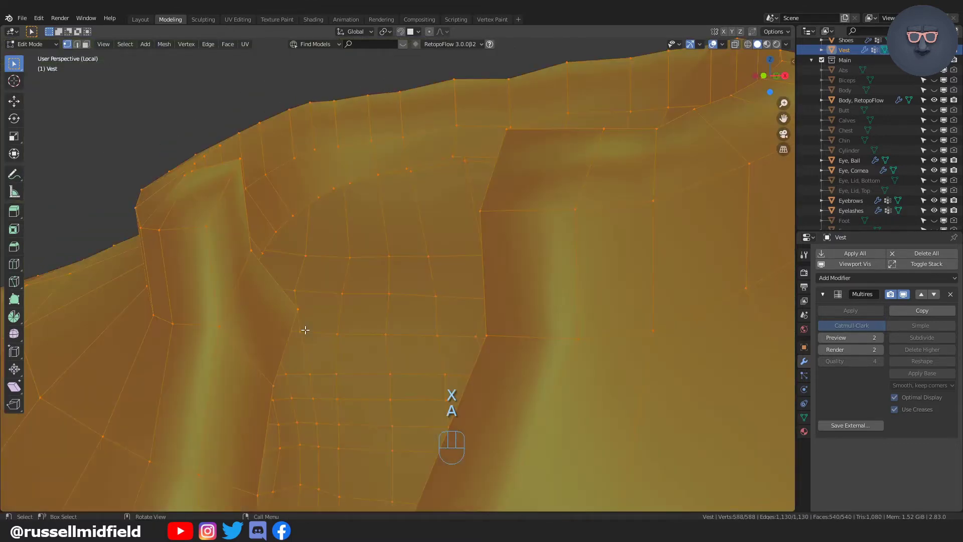
{"action": "key", "text": "F3"}
{"action": "left_click", "coordinate": [305, 330]}
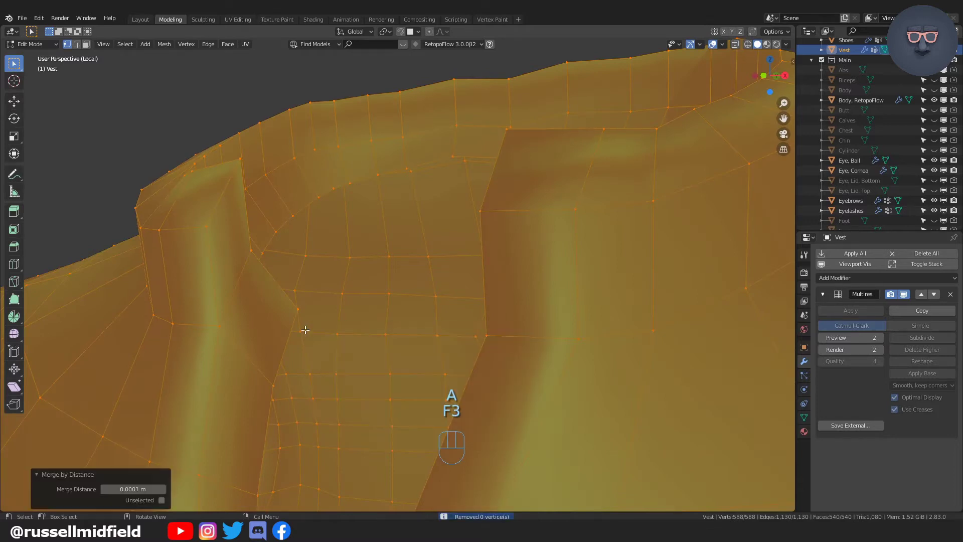
{"action": "scroll", "coordinate": [305, 330], "scroll_direction": "down", "scroll_amount": 4}
{"action": "middle_click_drag", "start_coordinate": [306, 330], "coordinate": [461, 327]}
{"action": "key", "text": "shift+n"}
{"action": "left_click", "coordinate": [513, 284]}
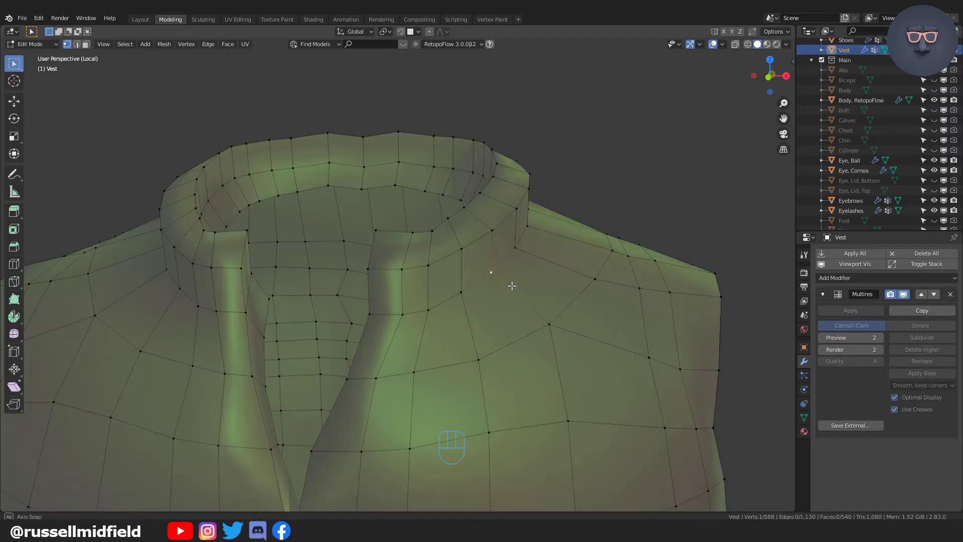
Bevel the collar's outer upper edge loop with 2 segments and a 0.1 m offset.
{"action": "scroll", "coordinate": [504, 286], "scroll_direction": "up", "scroll_amount": 3}
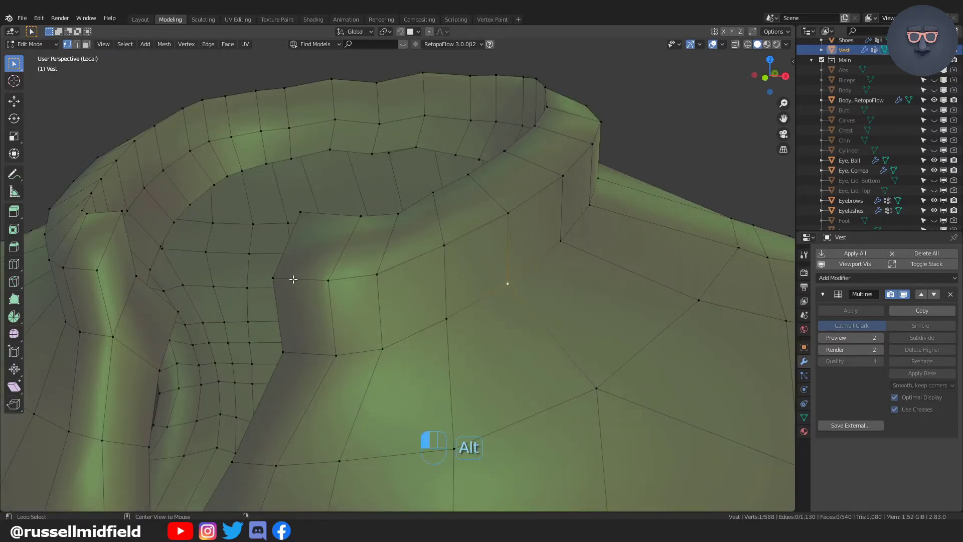
{"action": "left_click", "coordinate": [293, 279], "text": "alt"}
{"action": "key", "text": "ctrl+b"}
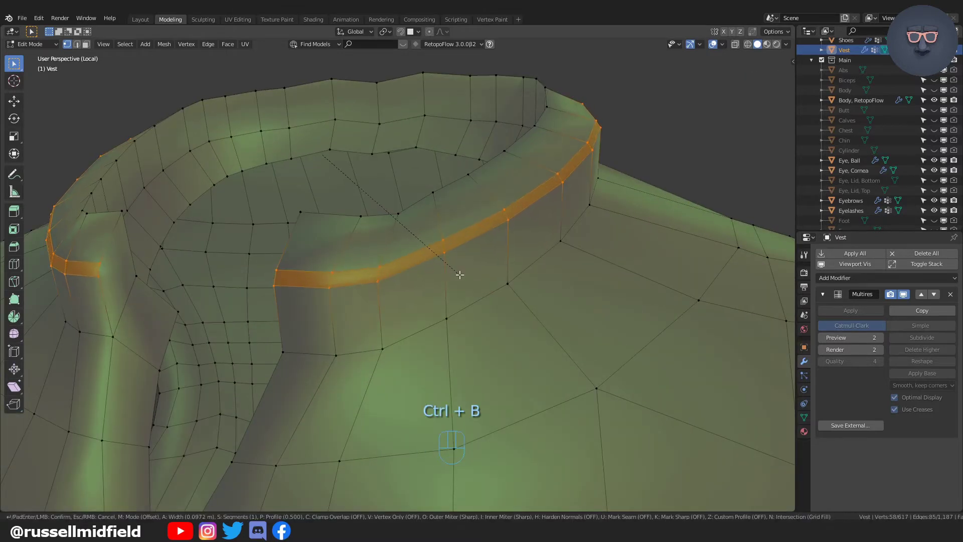
{"action": "left_click", "coordinate": [459, 274]}
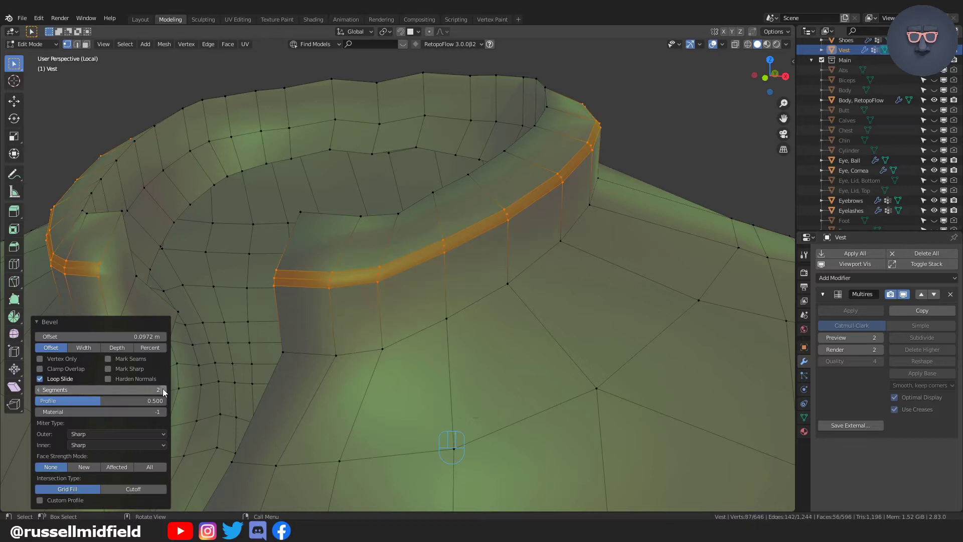
{"action": "left_click", "coordinate": [143, 337]}
{"action": "type", "text": "0.1"}
{"action": "key", "text": "Return"}
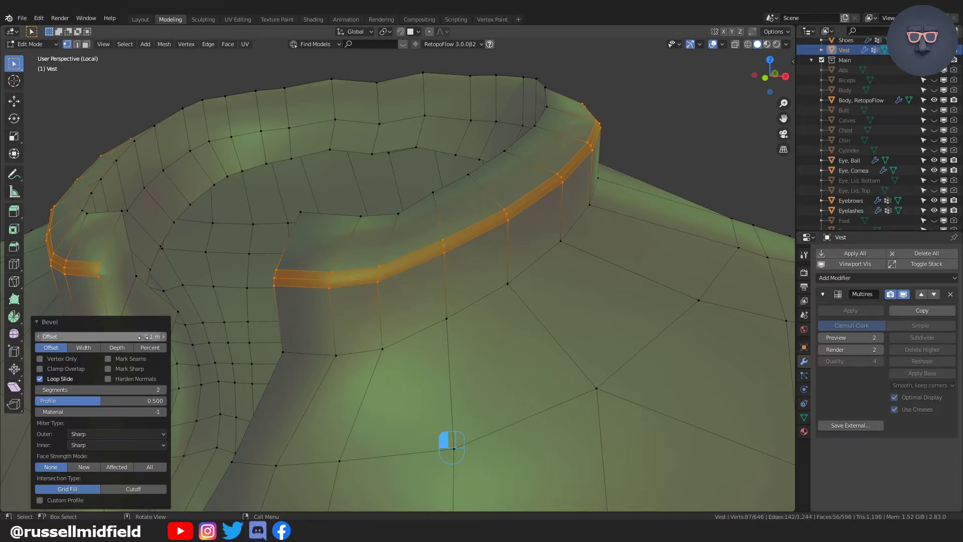
{"action": "left_click_drag", "start_coordinate": [143, 337], "coordinate": [136, 336]}
Repeat the bevel on the edge loop at the collar's base and check the vest in Object Mode.
{"action": "left_click", "coordinate": [373, 348], "text": "alt"}
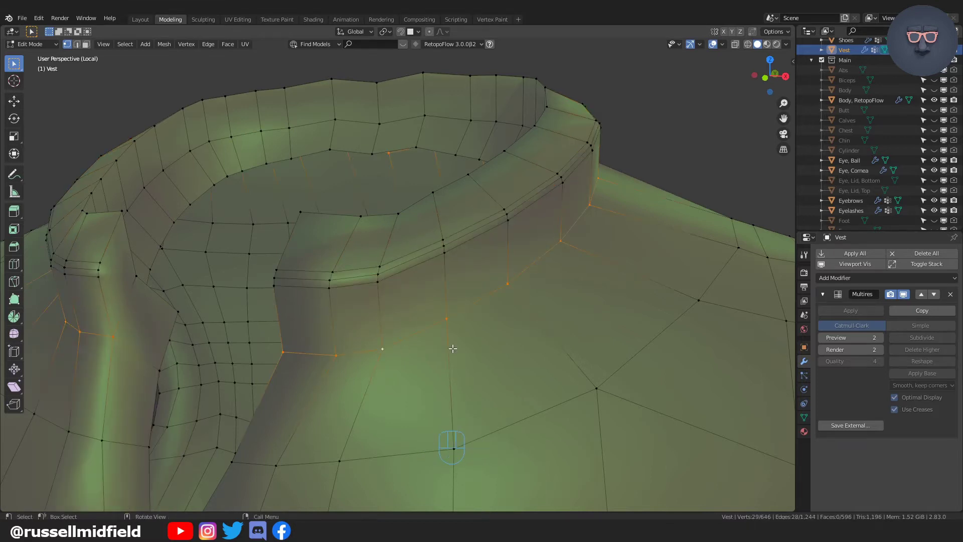
{"action": "key", "text": "shift+r"}
{"action": "key", "text": "Tab"}
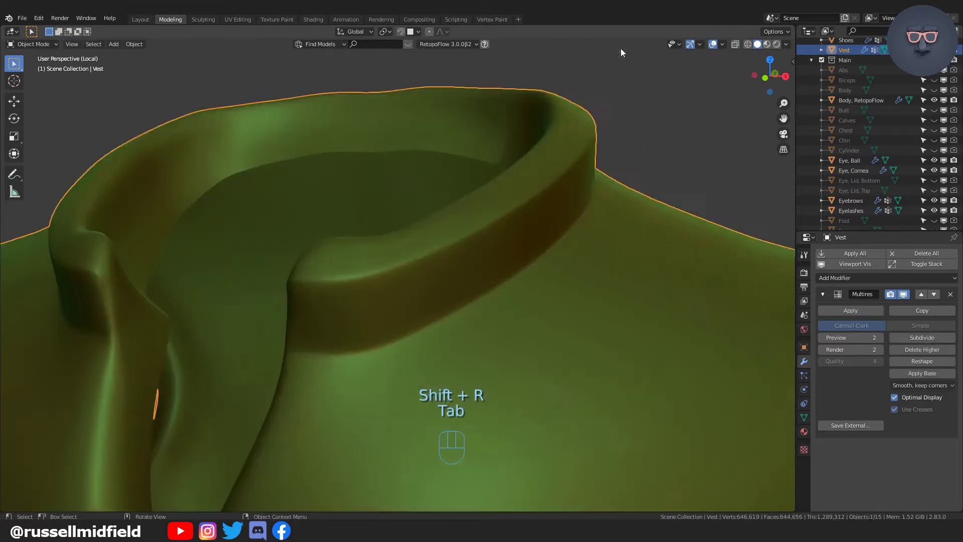
{"action": "scroll", "coordinate": [641, 299], "scroll_direction": "down", "scroll_amount": 5}
{"action": "middle_click_drag", "start_coordinate": [641, 299], "coordinate": [597, 303]}
{"action": "left_click", "coordinate": [443, 249]}
{"action": "scroll", "coordinate": [443, 249], "scroll_direction": "up", "scroll_amount": 3}
Smooth the vertices of the collar's inner upper edge loop in Edit Mode, repeating the smoothing.
{"action": "key", "text": "Tab"}
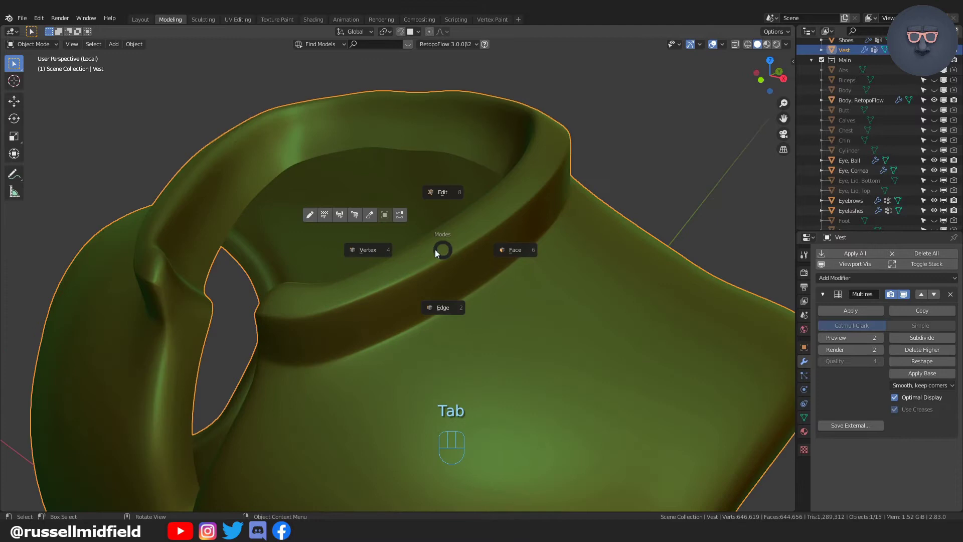
{"action": "left_click", "coordinate": [372, 255]}
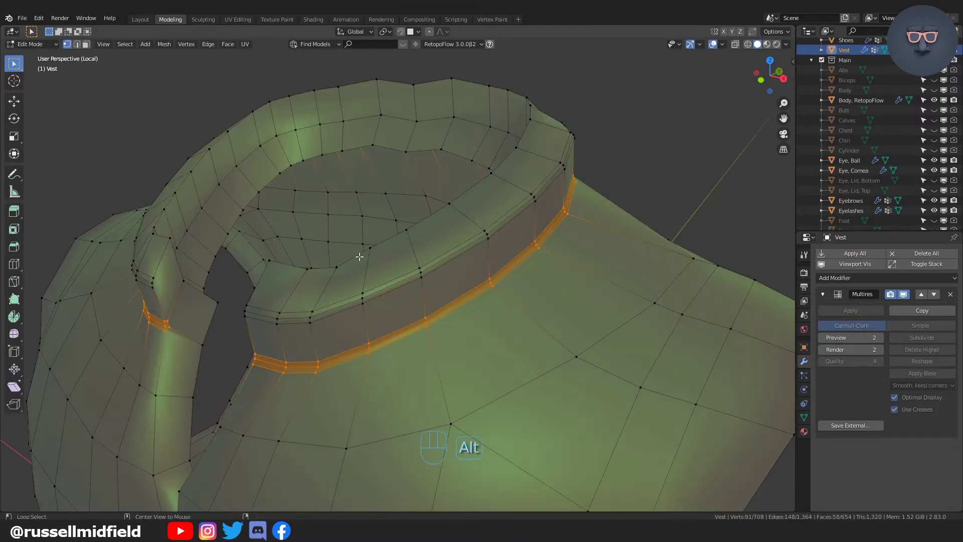
{"action": "left_click", "coordinate": [359, 256], "text": "alt"}
{"action": "middle_click_drag", "start_coordinate": [359, 256], "coordinate": [380, 182]}
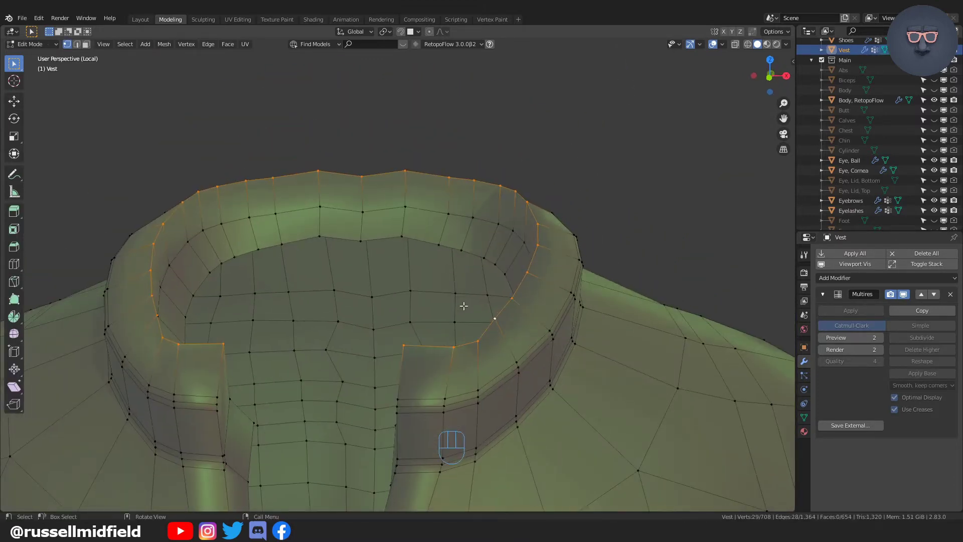
{"action": "right_click", "coordinate": [496, 323]}
{"action": "left_click", "coordinate": [496, 325]}
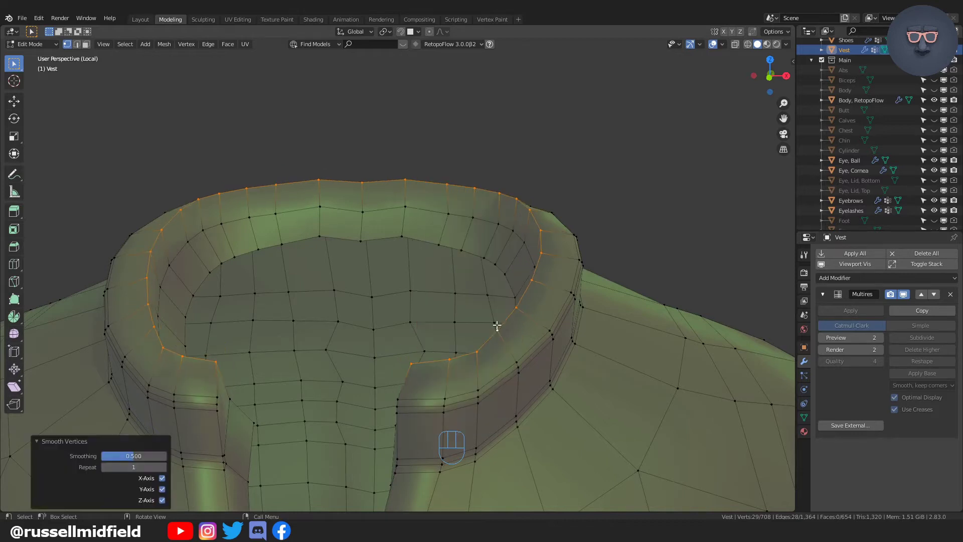
{"action": "middle_click_drag", "start_coordinate": [496, 325], "coordinate": [438, 338]}
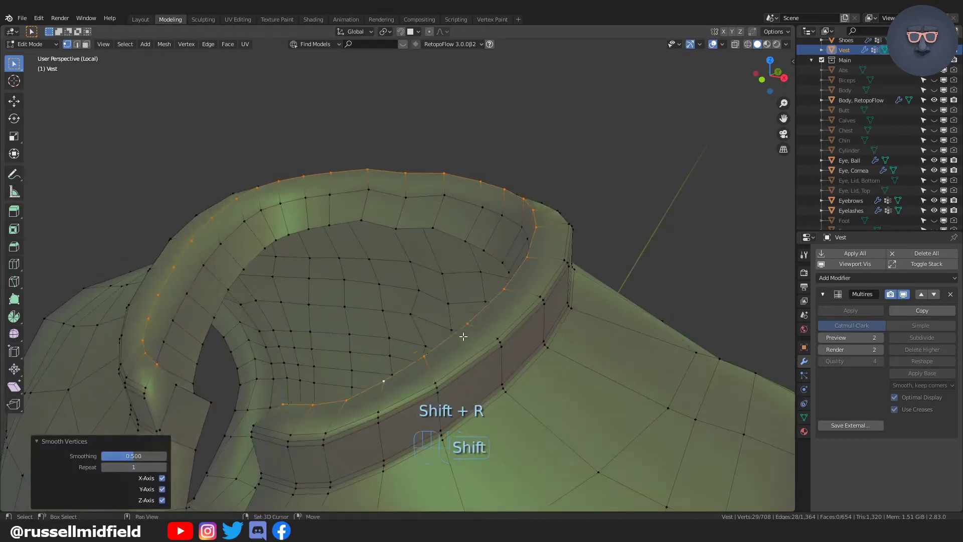
Raise the collar's inner upper edge loop about 0.07 m along Z.
{"action": "middle_click_drag", "start_coordinate": [463, 336], "coordinate": [480, 330]}
{"action": "key", "text": "g"}
{"action": "left_click", "coordinate": [522, 293]}
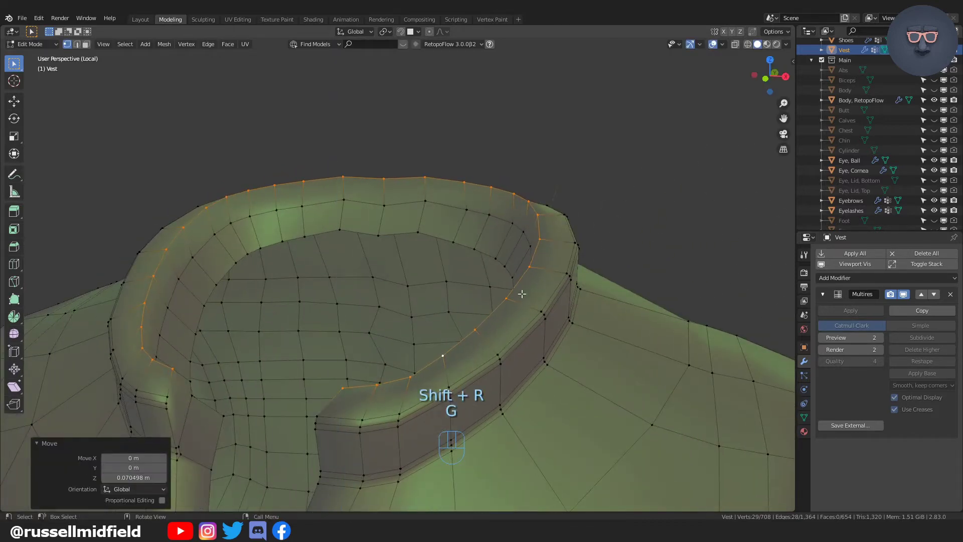
Return to Object Mode, exit local view and show the character in rendered shading.
{"action": "left_click", "coordinate": [515, 195]}
{"action": "middle_click_drag", "start_coordinate": [627, 311], "coordinate": [507, 349]}
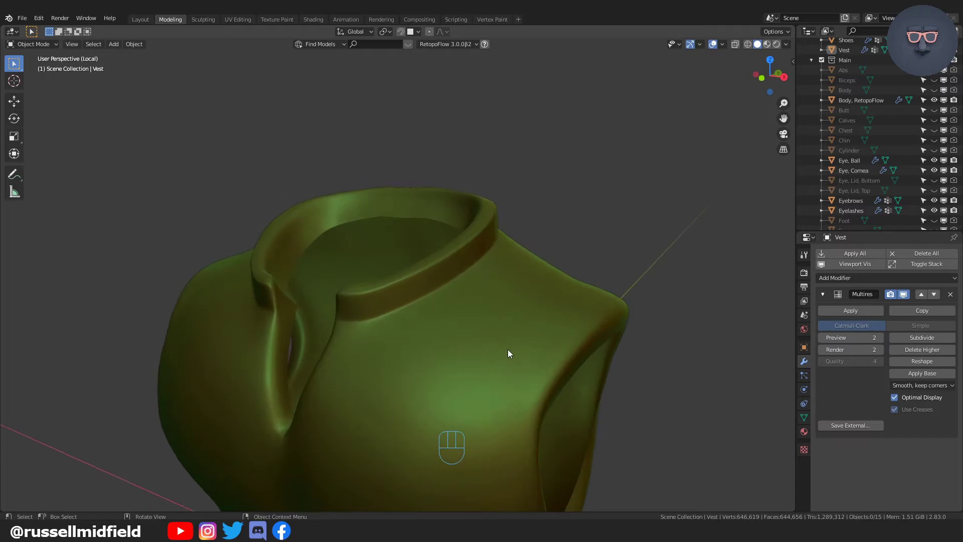
{"action": "key", "text": "KP_Divide"}
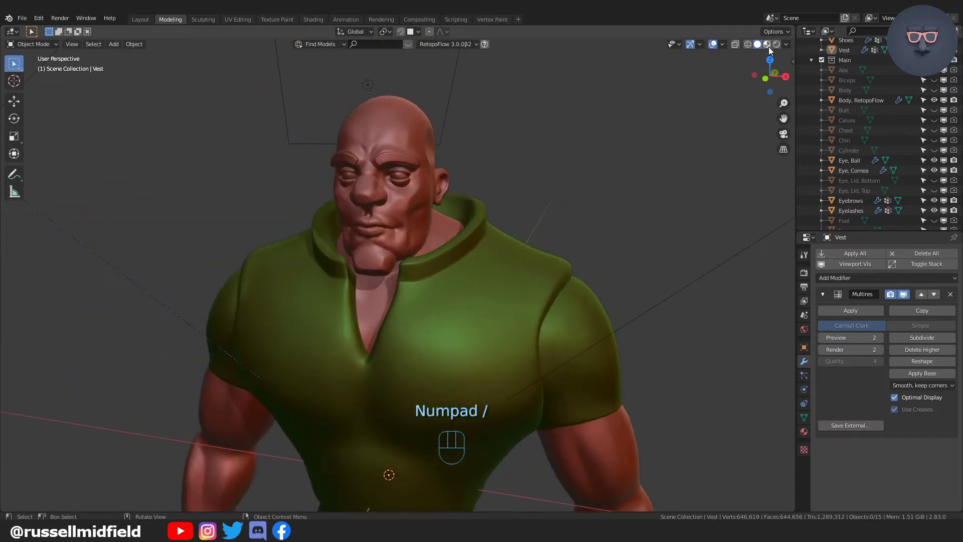
{"action": "left_click", "coordinate": [776, 44]}
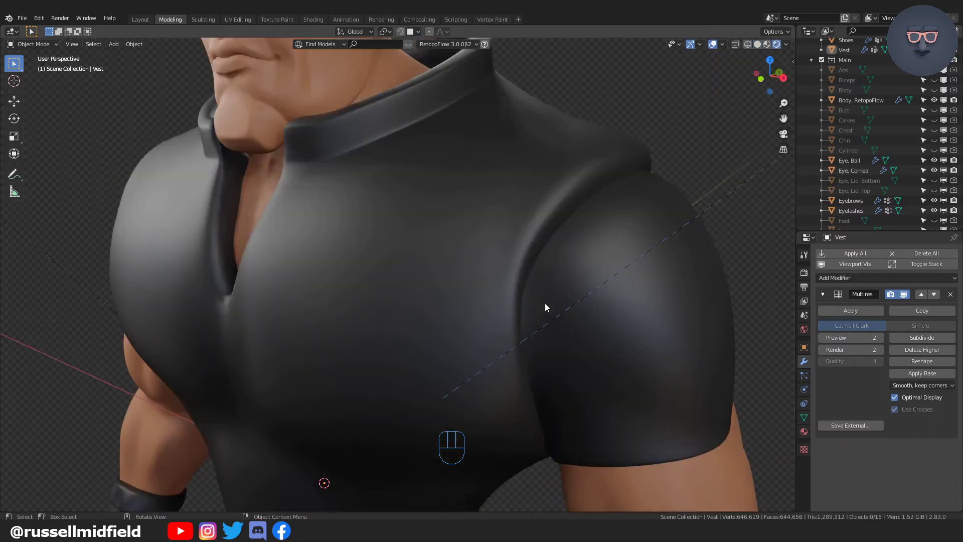
Bevel the edge loop around one of the vest's armholes with two segments in Edit Mode.
{"action": "left_click", "coordinate": [518, 274]}
{"action": "key", "text": "Tab"}
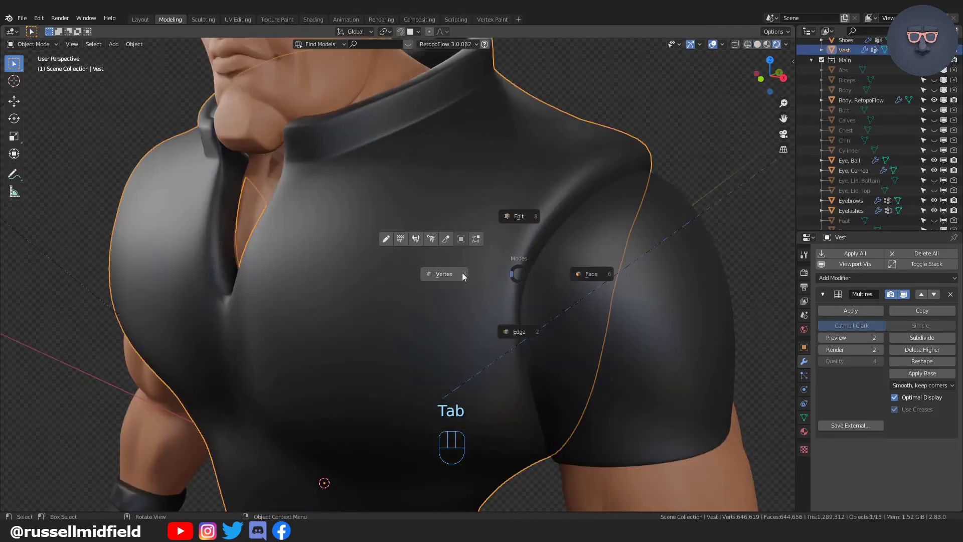
{"action": "left_click", "coordinate": [463, 277]}
{"action": "key", "text": "ctrl+b"}
{"action": "left_click", "coordinate": [148, 344]}
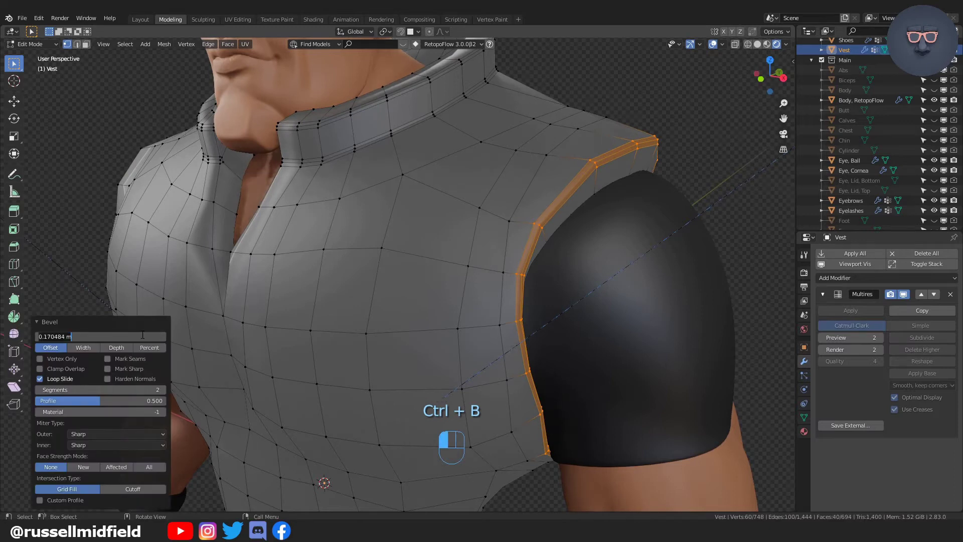
Repeat the bevel on the edge loop around the vest's opposite armhole and return to Object Mode.
{"action": "middle_click_drag", "start_coordinate": [246, 351], "coordinate": [386, 351]}
{"action": "middle_click_drag", "start_coordinate": [386, 351], "coordinate": [451, 327]}
{"action": "scroll", "coordinate": [451, 326], "scroll_direction": "down", "scroll_amount": 5}
{"action": "left_click", "coordinate": [253, 262], "text": "alt"}
{"action": "left_click", "coordinate": [253, 262], "text": "alt"}
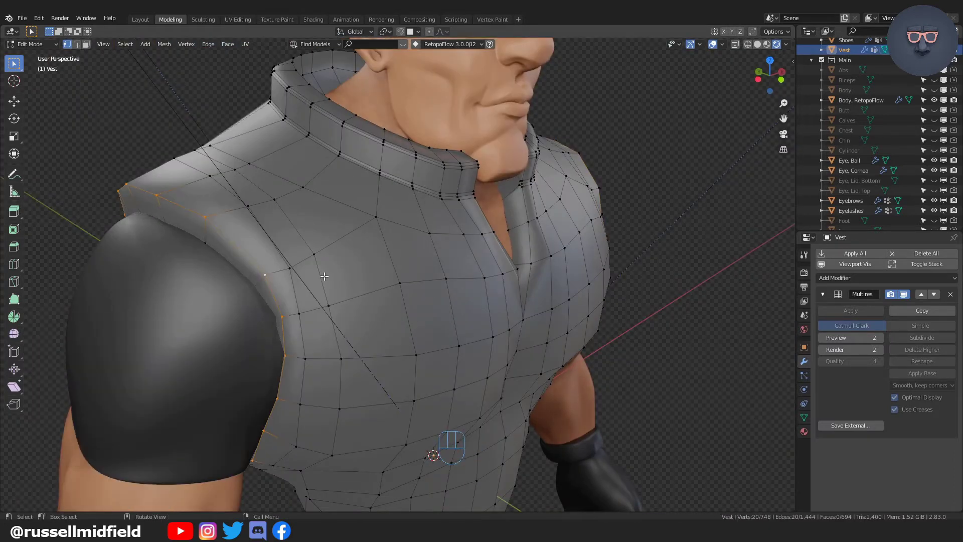
{"action": "key", "text": "shift+r"}
{"action": "middle_click_drag", "start_coordinate": [696, 350], "coordinate": [621, 357]}
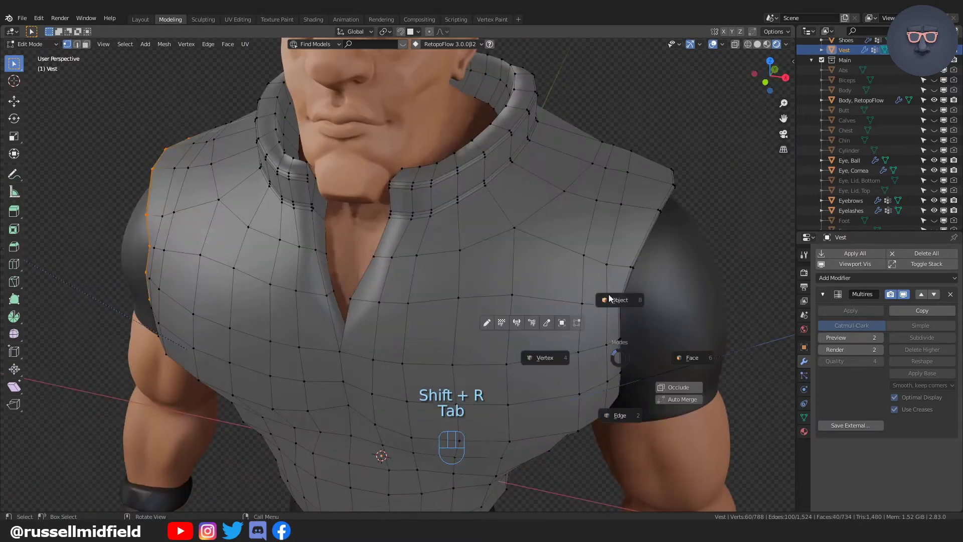
{"action": "left_click", "coordinate": [609, 296]}
{"action": "left_click", "coordinate": [716, 274]}
{"action": "scroll", "coordinate": [717, 376], "scroll_direction": "down", "scroll_amount": 4}
{"action": "middle_click_drag", "start_coordinate": [717, 380], "coordinate": [655, 378]}
{"action": "scroll", "coordinate": [516, 241], "scroll_direction": "up", "scroll_amount": 5}
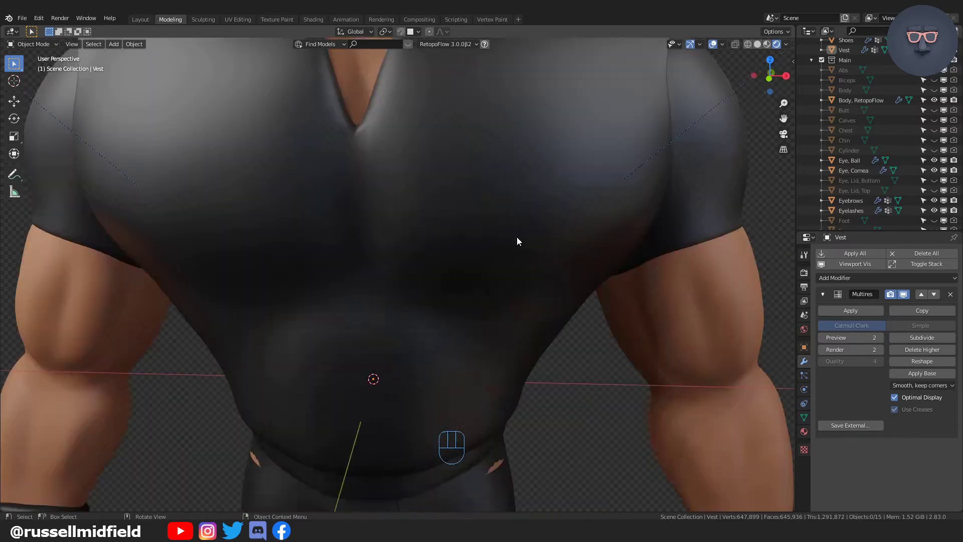
In Sculpt Mode with solid shading, carve a crease into the vest beneath the chest muscles using the Crease brush.
{"action": "key", "text": "ctrl+Tab"}
{"action": "left_click", "coordinate": [517, 292]}
{"action": "middle_click_drag", "start_coordinate": [486, 274], "coordinate": [431, 275]}
{"action": "key", "text": "shift+c"}
{"action": "left_click", "coordinate": [757, 44]}
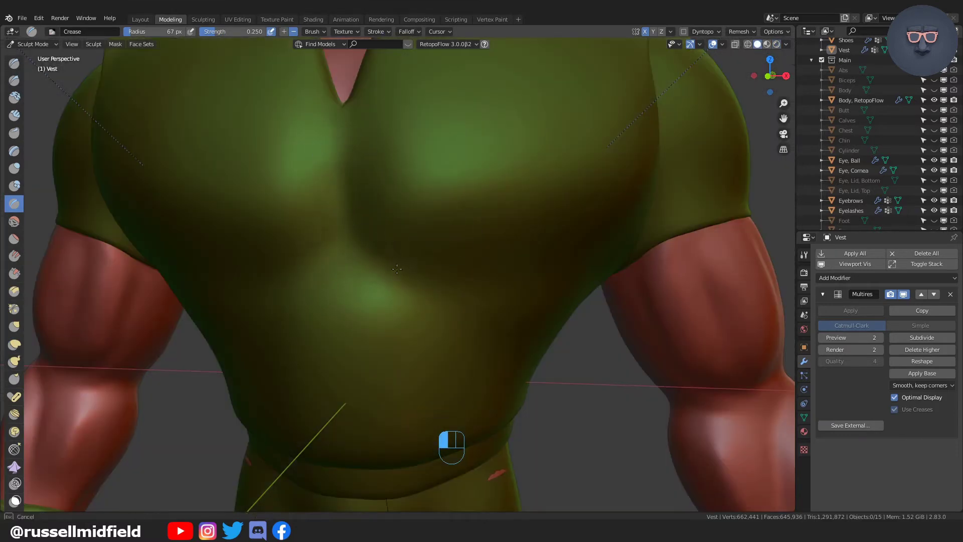
{"action": "middle_click_drag", "start_coordinate": [541, 312], "coordinate": [416, 291]}
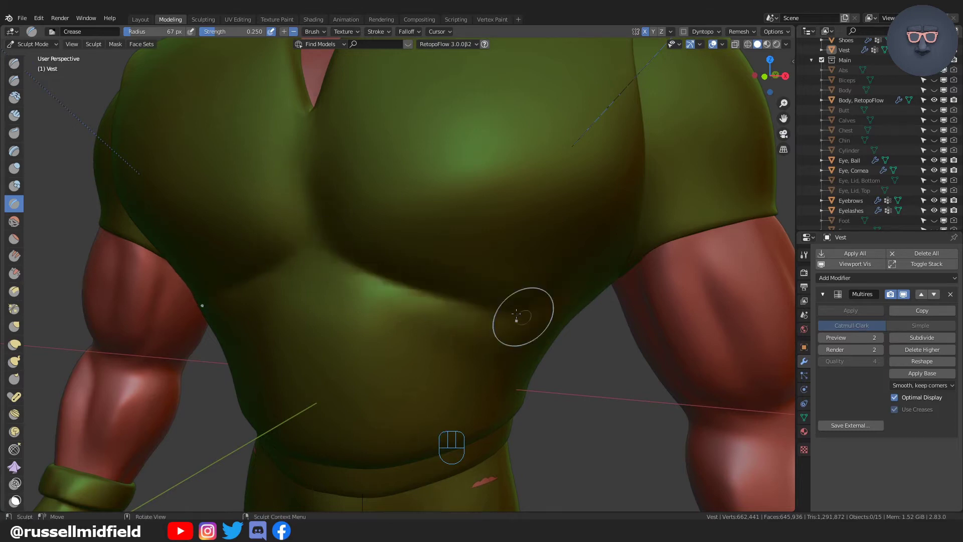
{"action": "middle_click_drag", "start_coordinate": [556, 329], "coordinate": [418, 297]}
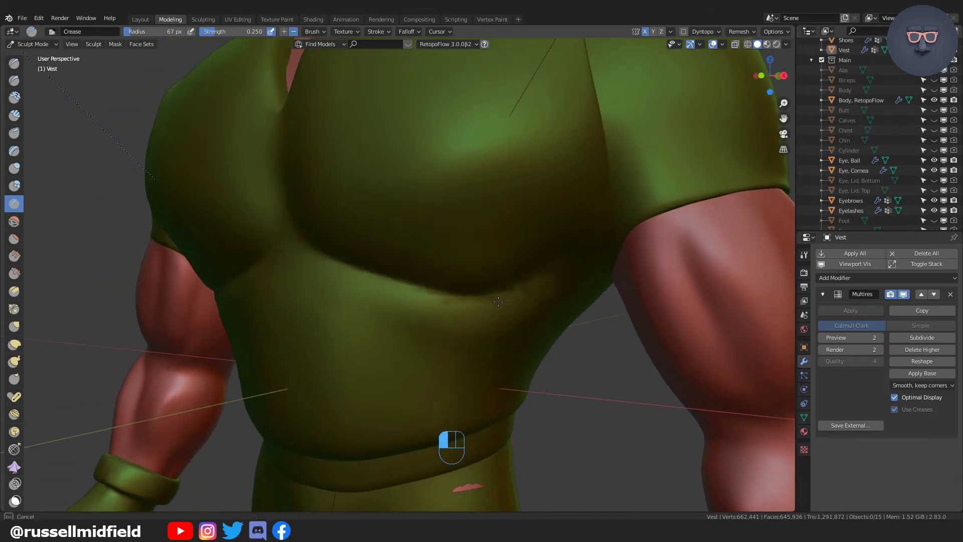
{"action": "mouse_move", "coordinate": [498, 301]}
{"action": "middle_mouse_down", "text": "ctrl"}
{"action": "mouse_move", "coordinate": [533, 312]}
{"action": "mouse_move", "coordinate": [509, 415]}
{"action": "mouse_move", "coordinate": [520, 307]}
{"action": "mouse_move", "coordinate": [504, 301]}
{"action": "mouse_move", "coordinate": [546, 268]}
{"action": "mouse_move", "coordinate": [540, 275]}
{"action": "mouse_move", "coordinate": [536, 211]}
{"action": "mouse_move", "coordinate": [510, 288]}
{"action": "middle_mouse_up", "text": "ctrl"}
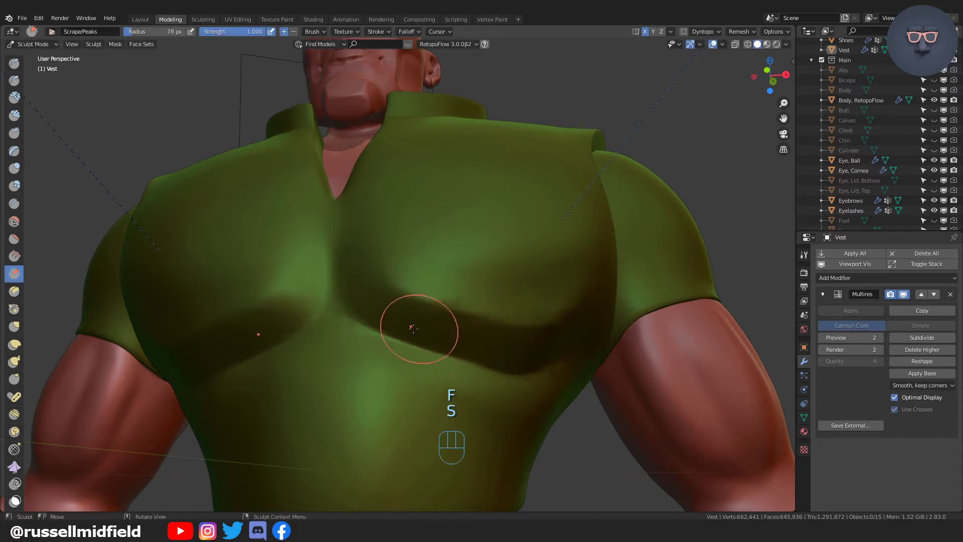
Flatten the underside of the vest's chest with the Scrape/Peaks brush at a 78 px radius.
{"action": "middle_click_drag", "start_coordinate": [412, 328], "coordinate": [571, 289]}
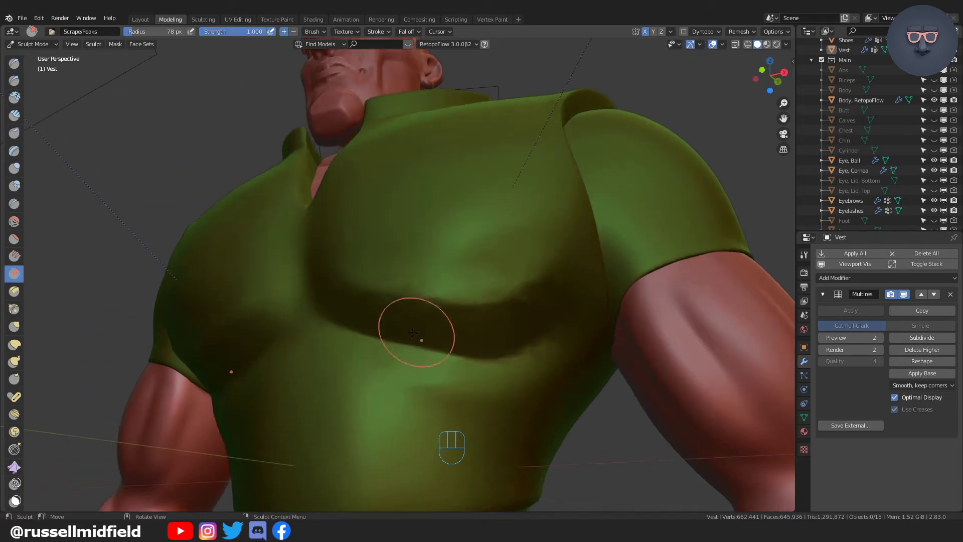
{"action": "middle_click_drag", "start_coordinate": [412, 333], "coordinate": [396, 295]}
{"action": "middle_click_drag", "start_coordinate": [556, 358], "coordinate": [468, 340]}
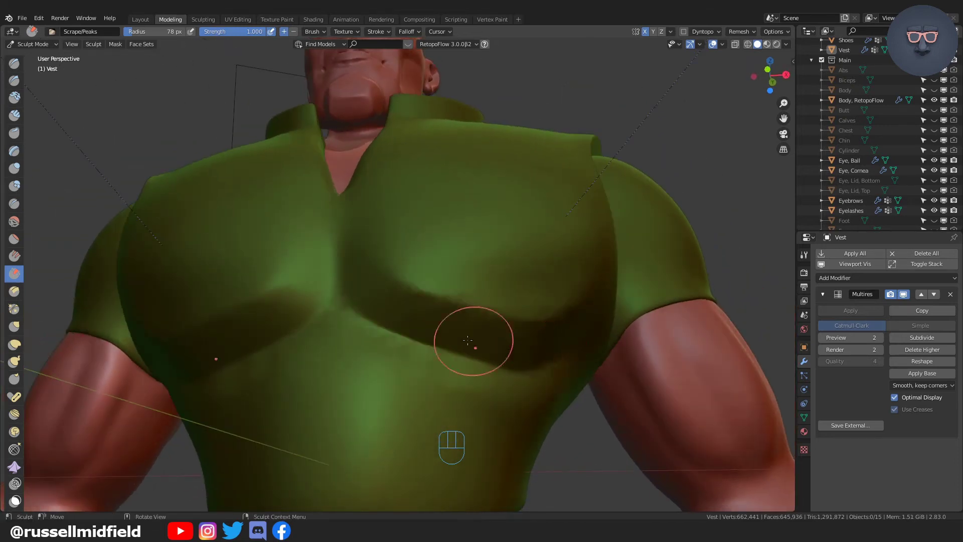
{"action": "left_click", "coordinate": [452, 368]}
Sharpen the fold along the lower edge of the chest with the Crease brush, starting at a 56 px radius.
{"action": "key", "text": "shift+c"}
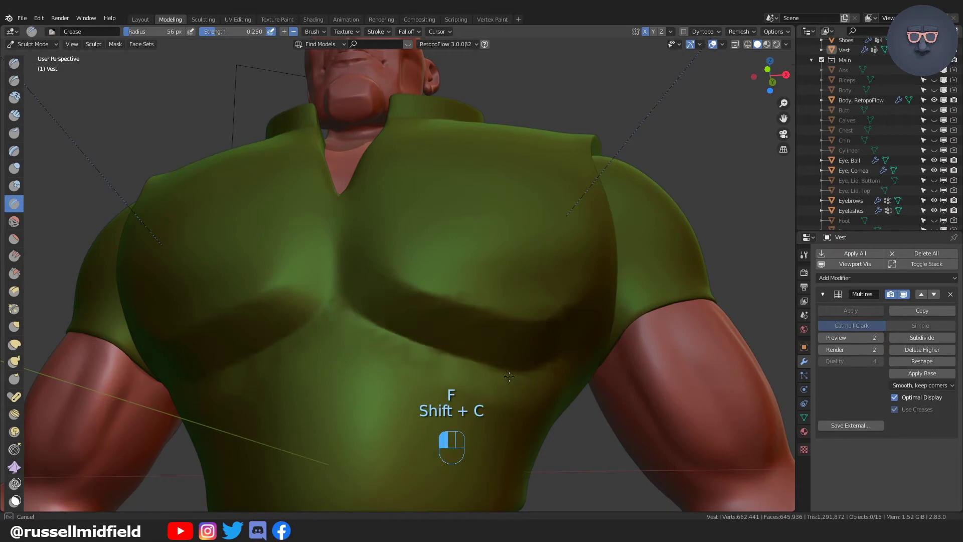
{"action": "middle_click_drag", "start_coordinate": [594, 394], "coordinate": [474, 364]}
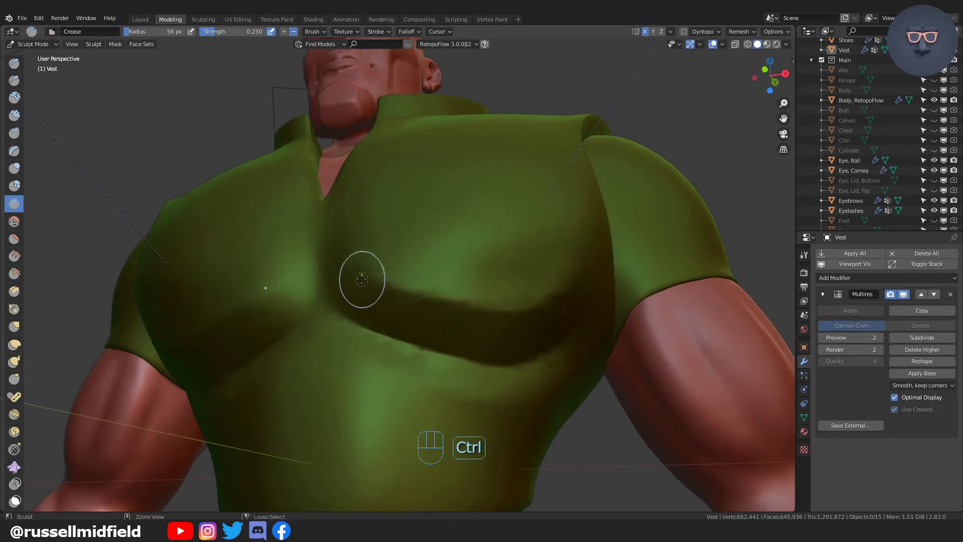
{"action": "middle_click_drag", "start_coordinate": [675, 300], "coordinate": [531, 273]}
{"action": "scroll", "coordinate": [597, 324], "scroll_direction": "down", "scroll_amount": 5}
{"action": "scroll", "coordinate": [577, 333], "scroll_direction": "up", "scroll_amount": 5}
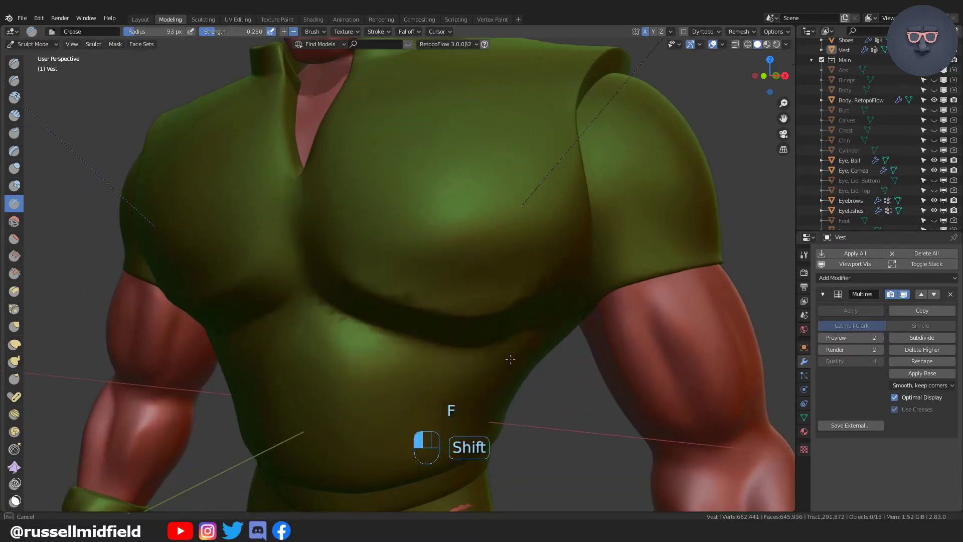
Smooth the crease beneath the chest and switch the viewport to rendered shading.
{"action": "left_click_drag", "start_coordinate": [312, 304], "coordinate": [393, 340], "text": "shift"}
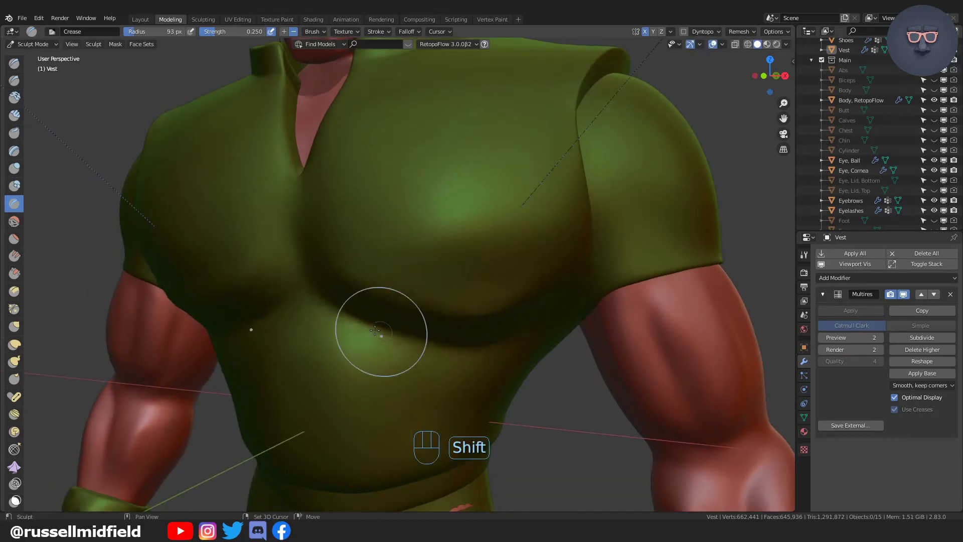
{"action": "scroll", "coordinate": [528, 368], "scroll_direction": "down", "scroll_amount": 5}
{"action": "middle_click_drag", "start_coordinate": [529, 368], "coordinate": [527, 347]}
{"action": "left_click", "coordinate": [776, 44]}
{"action": "mouse_move", "coordinate": [608, 215]}
{"action": "middle_mouse_down"}
{"action": "mouse_move", "coordinate": [621, 230]}
{"action": "mouse_move", "coordinate": [564, 279]}
{"action": "mouse_move", "coordinate": [576, 314]}
{"action": "mouse_move", "coordinate": [612, 299]}
{"action": "middle_mouse_up"}
{"action": "scroll", "coordinate": [575, 311], "scroll_direction": "up", "scroll_amount": 6}
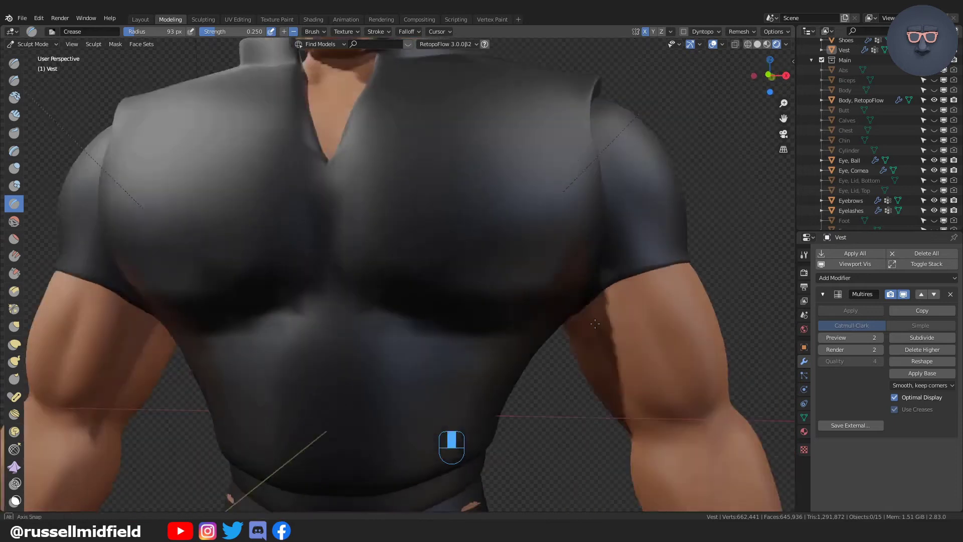
Carve a vertical crease down the vest's abdomen with the Crease brush at a 75 px radius.
{"action": "middle_click_drag", "start_coordinate": [449, 375], "coordinate": [450, 279], "text": "shift"}
{"action": "key", "text": "shift+c"}
{"action": "key", "text": "f"}
{"action": "left_click", "coordinate": [442, 279]}
{"action": "left_click_drag", "start_coordinate": [438, 273], "coordinate": [417, 379]}
{"action": "mouse_move", "coordinate": [445, 323]}
{"action": "middle_mouse_down"}
{"action": "mouse_move", "coordinate": [473, 344]}
{"action": "mouse_move", "coordinate": [511, 254]}
{"action": "mouse_move", "coordinate": [529, 343]}
{"action": "mouse_move", "coordinate": [551, 326]}
{"action": "middle_mouse_up"}
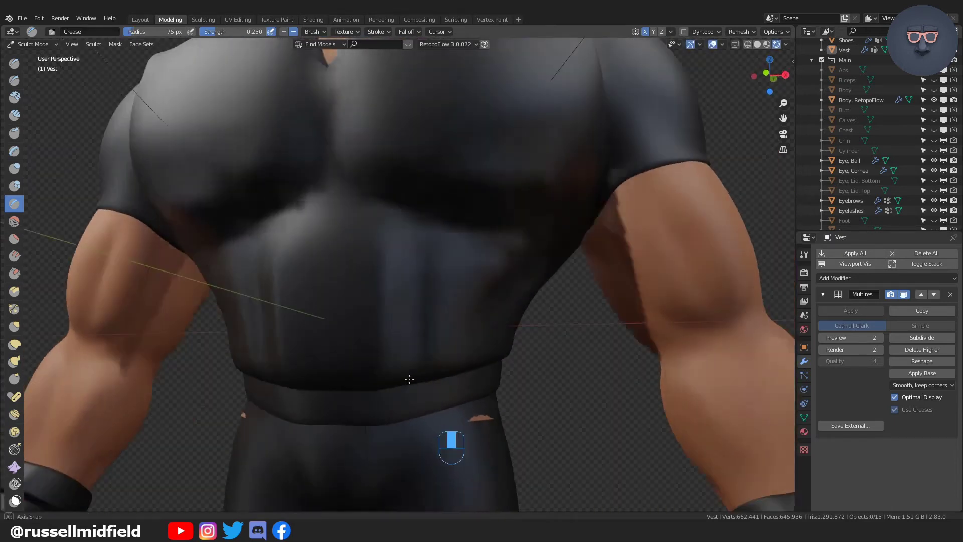
Pull the front of the vest's lower hem down over the belt with Elastic Deform at a 105 px radius.
{"action": "key", "text": "f"}
{"action": "left_click", "coordinate": [353, 390]}
{"action": "key", "text": "g"}
{"action": "left_click_drag", "start_coordinate": [347, 389], "coordinate": [345, 407]}
{"action": "mouse_move", "coordinate": [514, 396]}
{"action": "middle_mouse_down"}
{"action": "mouse_move", "coordinate": [477, 383]}
{"action": "mouse_move", "coordinate": [500, 395]}
{"action": "middle_mouse_up"}
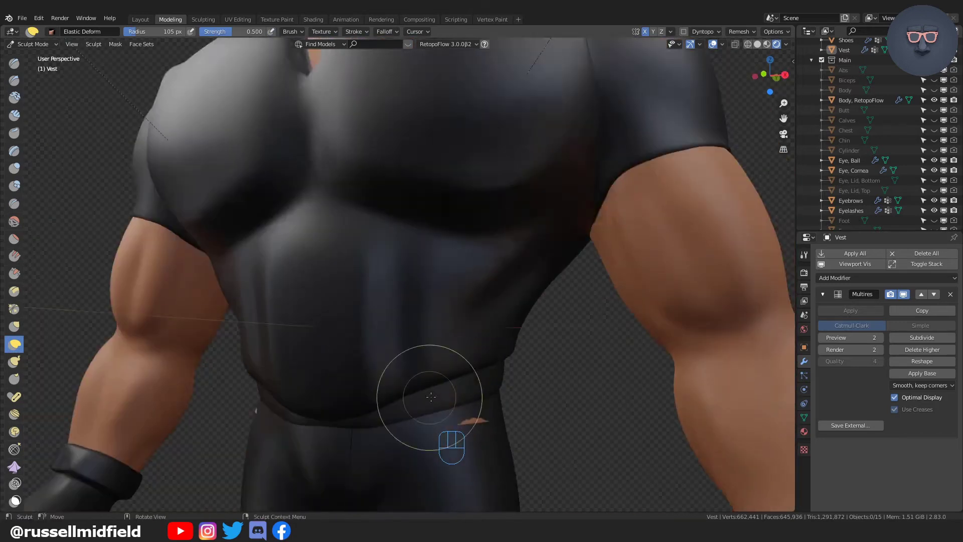
{"action": "middle_click_drag", "start_coordinate": [429, 398], "coordinate": [453, 352], "text": "shift"}
{"action": "left_click_drag", "start_coordinate": [395, 340], "coordinate": [392, 353]}
{"action": "middle_click_drag", "start_coordinate": [392, 352], "coordinate": [424, 345]}
{"action": "left_click_drag", "start_coordinate": [423, 343], "coordinate": [420, 351]}
{"action": "scroll", "coordinate": [511, 348], "scroll_direction": "down", "scroll_amount": 5}
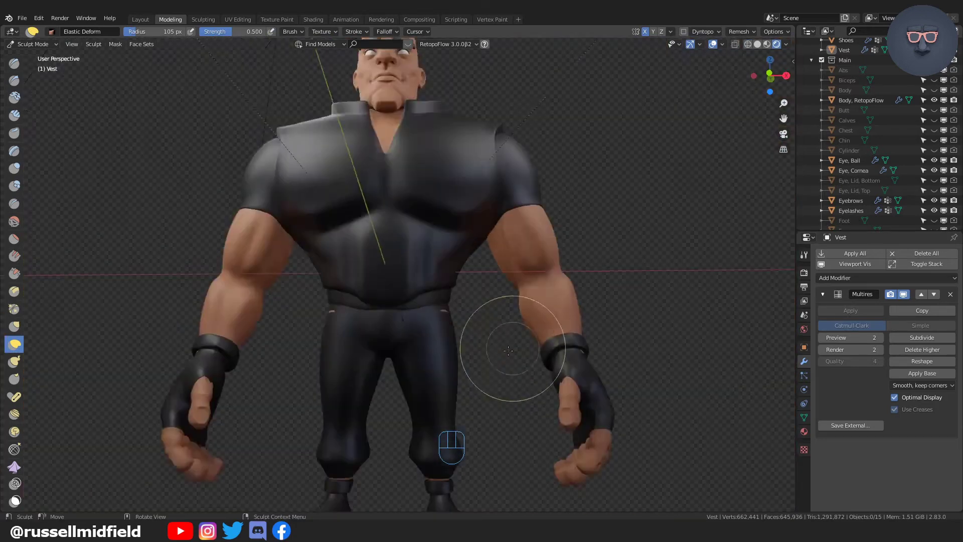
Resize the Elastic Deform brush and adjust the shape of the vest's waist and lower hem from several angles.
{"action": "scroll", "coordinate": [429, 344], "scroll_direction": "up", "scroll_amount": 3}
{"action": "mouse_move", "coordinate": [511, 348]}
{"action": "middle_mouse_down"}
{"action": "mouse_move", "coordinate": [430, 344]}
{"action": "mouse_move", "coordinate": [476, 321]}
{"action": "middle_mouse_up"}
{"action": "key", "text": "f"}
{"action": "left_click", "coordinate": [419, 294]}
{"action": "mouse_move", "coordinate": [539, 301]}
{"action": "middle_mouse_down"}
{"action": "mouse_move", "coordinate": [492, 303]}
{"action": "mouse_move", "coordinate": [546, 307]}
{"action": "middle_mouse_up"}
{"action": "left_click_drag", "start_coordinate": [436, 326], "coordinate": [435, 334]}
{"action": "mouse_move", "coordinate": [435, 334]}
{"action": "middle_mouse_down"}
{"action": "mouse_move", "coordinate": [466, 324]}
{"action": "mouse_move", "coordinate": [366, 288]}
{"action": "middle_mouse_up"}
{"action": "left_click_drag", "start_coordinate": [303, 255], "coordinate": [301, 265]}
{"action": "mouse_move", "coordinate": [303, 264]}
{"action": "middle_mouse_down"}
{"action": "mouse_move", "coordinate": [494, 268]}
{"action": "mouse_move", "coordinate": [542, 294]}
{"action": "middle_mouse_up"}
Reshape the vest beneath the armpit with Elastic Deform at a 131 px radius.
{"action": "scroll", "coordinate": [541, 269], "scroll_direction": "down", "scroll_amount": 1}
{"action": "middle_click_drag", "start_coordinate": [574, 227], "coordinate": [585, 236]}
{"action": "key", "text": "f"}
{"action": "left_click", "coordinate": [588, 220]}
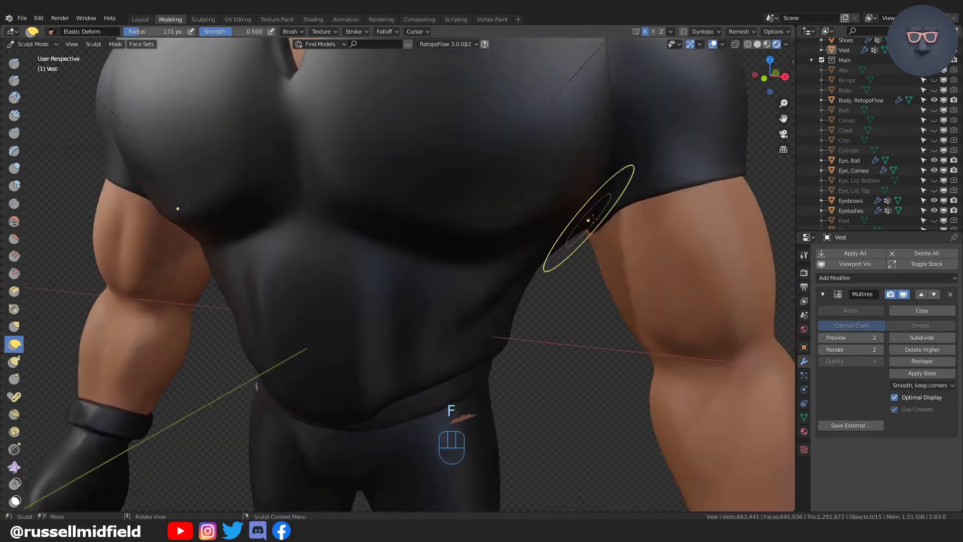
{"action": "scroll", "coordinate": [602, 281], "scroll_direction": "down", "scroll_amount": 5}
{"action": "mouse_move", "coordinate": [602, 346]}
{"action": "middle_mouse_down"}
{"action": "mouse_move", "coordinate": [674, 364]}
{"action": "mouse_move", "coordinate": [555, 400]}
{"action": "mouse_move", "coordinate": [603, 224]}
{"action": "middle_mouse_up"}
{"action": "scroll", "coordinate": [675, 364], "scroll_direction": "up", "scroll_amount": 4}
{"action": "left_click_drag", "start_coordinate": [603, 224], "coordinate": [603, 224]}
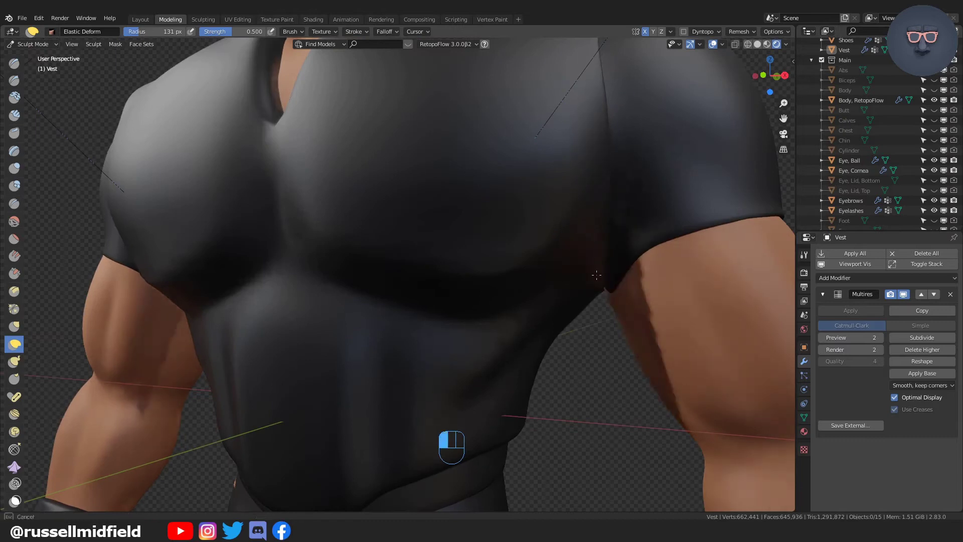
{"action": "left_click_drag", "start_coordinate": [597, 274], "coordinate": [595, 273]}
{"action": "scroll", "coordinate": [621, 311], "scroll_direction": "down", "scroll_amount": 4}
{"action": "middle_click_drag", "start_coordinate": [639, 336], "coordinate": [645, 314]}
{"action": "scroll", "coordinate": [601, 304], "scroll_direction": "up", "scroll_amount": 3}
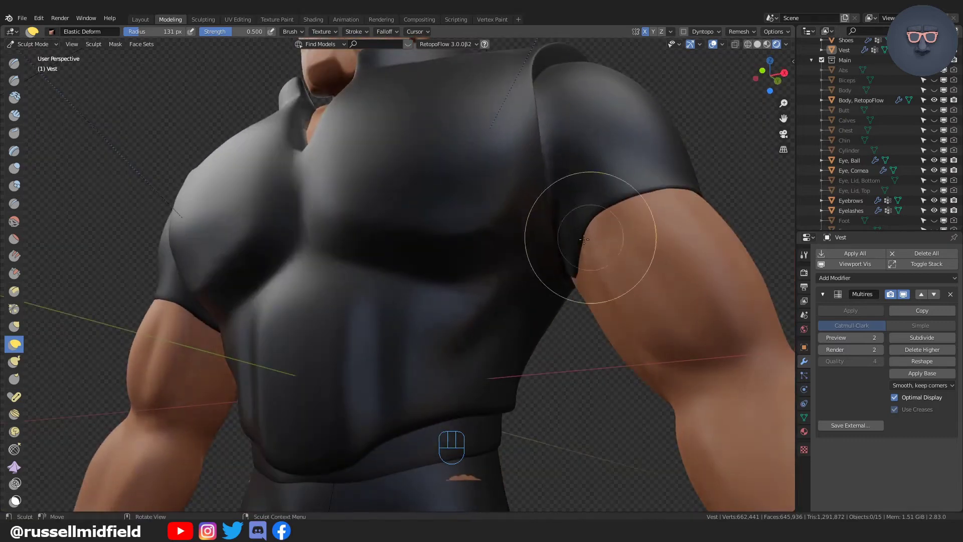
Smooth the vest's surface beside the armhole and toward the shoulder.
{"action": "middle_click_drag", "start_coordinate": [584, 239], "coordinate": [547, 251]}
{"action": "left_click_drag", "start_coordinate": [539, 216], "coordinate": [557, 236], "text": "shift"}
{"action": "middle_click_drag", "start_coordinate": [589, 291], "coordinate": [544, 340]}
{"action": "left_click_drag", "start_coordinate": [501, 150], "coordinate": [496, 135], "text": "shift"}
{"action": "mouse_move", "coordinate": [502, 125]}
{"action": "middle_mouse_down"}
{"action": "mouse_move", "coordinate": [450, 70]}
{"action": "mouse_move", "coordinate": [355, 209]}
{"action": "mouse_move", "coordinate": [348, 155]}
{"action": "mouse_move", "coordinate": [629, 311]}
{"action": "mouse_move", "coordinate": [544, 282]}
{"action": "mouse_move", "coordinate": [589, 354]}
{"action": "mouse_move", "coordinate": [576, 210]}
{"action": "middle_mouse_up"}
{"action": "scroll", "coordinate": [584, 346], "scroll_direction": "up", "scroll_amount": 4}
Flatten the upper chest with Scrape/Peaks at 72 px and shape its planes with the inverted Crease brush at 93 px.
{"action": "key", "text": "shift+c"}
{"action": "key", "text": "s"}
{"action": "left_click_drag", "start_coordinate": [437, 259], "coordinate": [435, 266]}
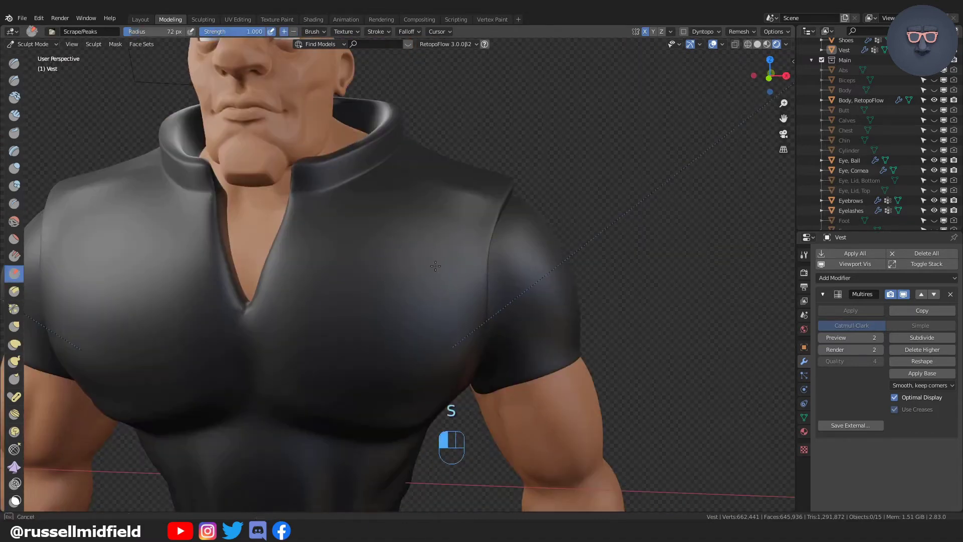
{"action": "left_click_drag", "start_coordinate": [307, 255], "coordinate": [438, 339], "text": "ctrl"}
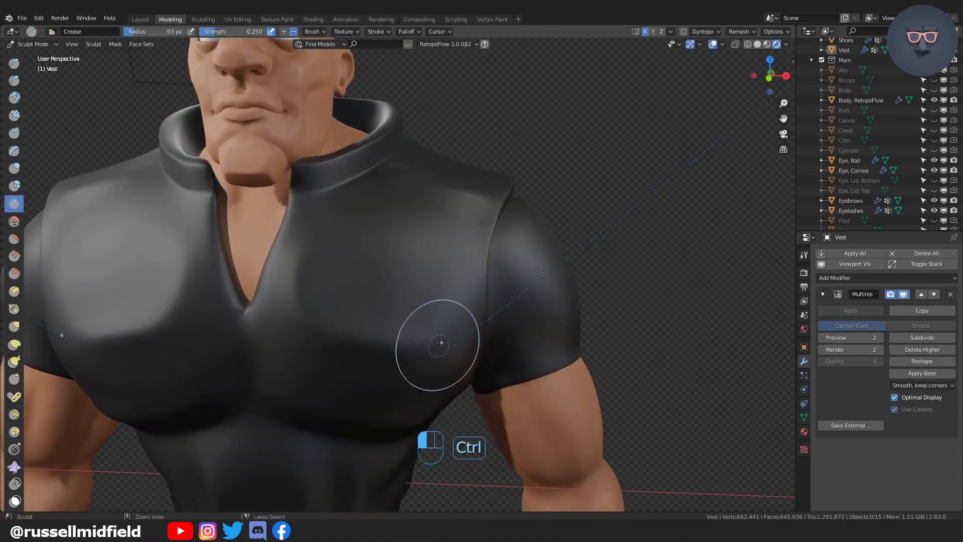
{"action": "middle_click_drag", "start_coordinate": [594, 304], "coordinate": [645, 323]}
{"action": "scroll", "coordinate": [661, 325], "scroll_direction": "down", "scroll_amount": 5}
{"action": "scroll", "coordinate": [644, 323], "scroll_direction": "up", "scroll_amount": 6}
{"action": "middle_click_drag", "start_coordinate": [645, 323], "coordinate": [609, 344]}
{"action": "mouse_move", "coordinate": [505, 348]}
{"action": "middle_mouse_down"}
{"action": "mouse_move", "coordinate": [473, 285]}
{"action": "mouse_move", "coordinate": [458, 282]}
{"action": "mouse_move", "coordinate": [491, 273]}
{"action": "middle_mouse_up"}
{"action": "scroll", "coordinate": [473, 285], "scroll_direction": "down", "scroll_amount": 6}
{"action": "scroll", "coordinate": [492, 273], "scroll_direction": "up", "scroll_amount": 6}
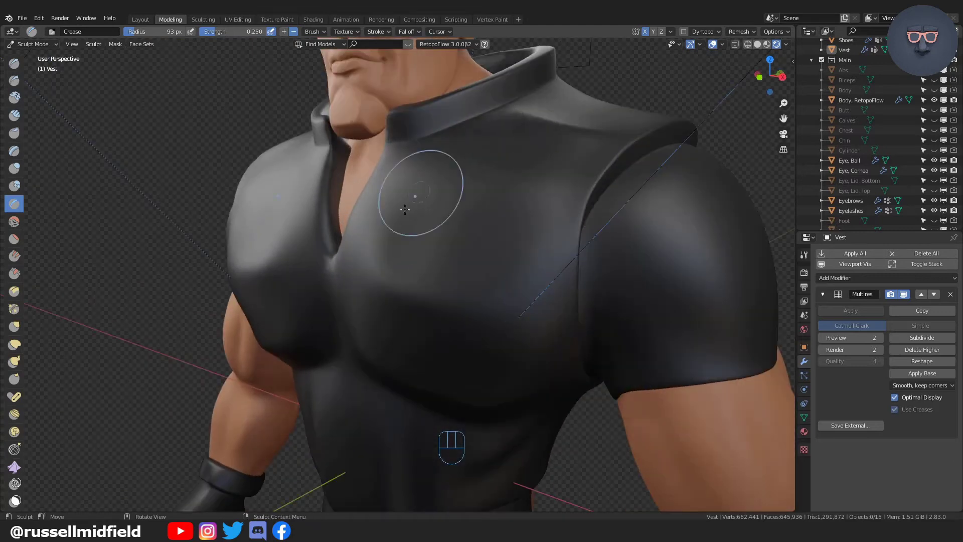
Smooth the vest between the collar's base and the armhole.
{"action": "mouse_move", "coordinate": [516, 118]}
{"action": "left_mouse_down", "text": "shift"}
{"action": "mouse_move", "coordinate": [584, 180]}
{"action": "mouse_move", "coordinate": [607, 238]}
{"action": "left_mouse_up", "text": "shift"}
{"action": "scroll", "coordinate": [606, 238], "scroll_direction": "down", "scroll_amount": 6}
{"action": "mouse_move", "coordinate": [606, 238]}
{"action": "middle_mouse_down"}
{"action": "mouse_move", "coordinate": [687, 251]}
{"action": "mouse_move", "coordinate": [603, 265]}
{"action": "middle_mouse_up"}
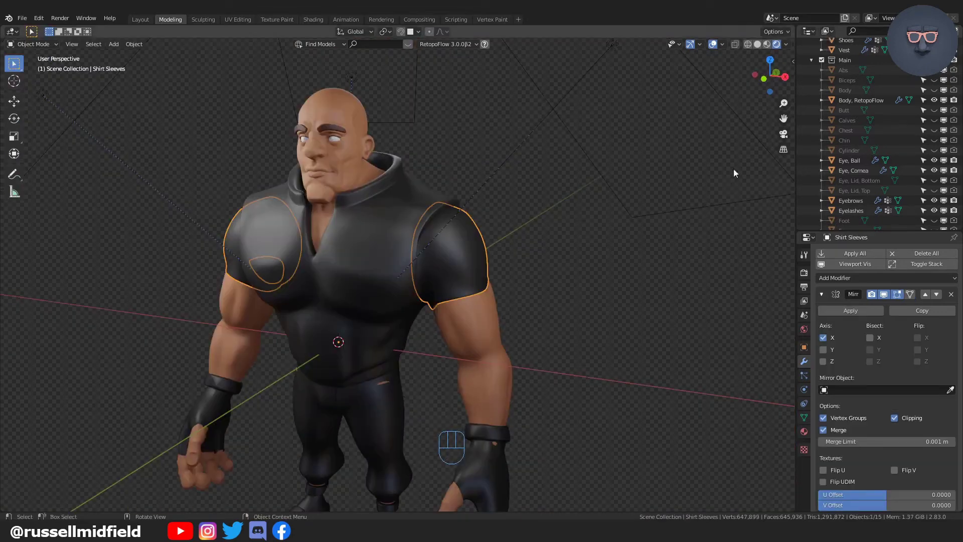
Select the shirt sleeves in Object Mode and remove both of their Subdivision modifiers.
{"action": "scroll", "coordinate": [898, 360], "scroll_direction": "down", "scroll_amount": 5}
{"action": "scroll", "coordinate": [912, 386], "scroll_direction": "down", "scroll_amount": 4}
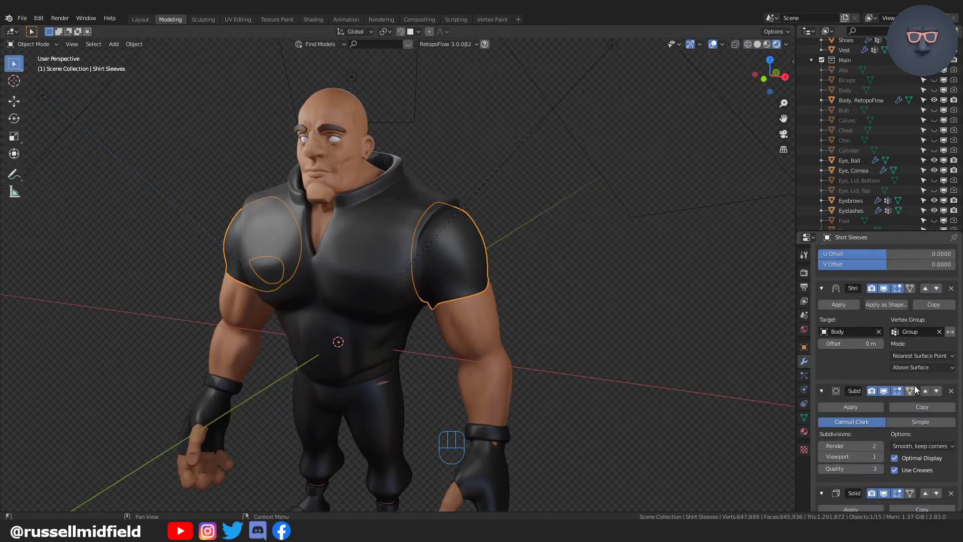
{"action": "left_click", "coordinate": [953, 390]}
{"action": "scroll", "coordinate": [948, 394], "scroll_direction": "down", "scroll_amount": 7}
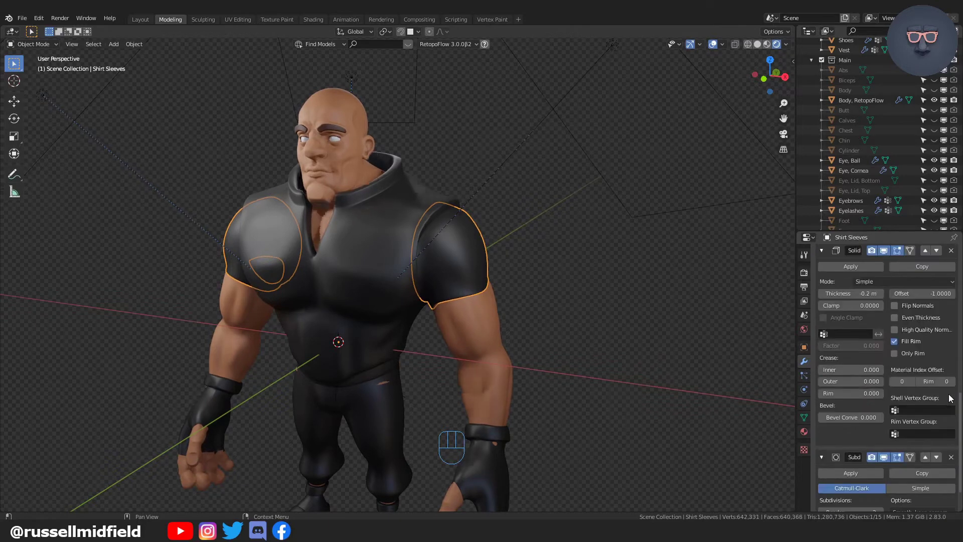
{"action": "left_click", "coordinate": [949, 458]}
{"action": "scroll", "coordinate": [937, 394], "scroll_direction": "up", "scroll_amount": 4}
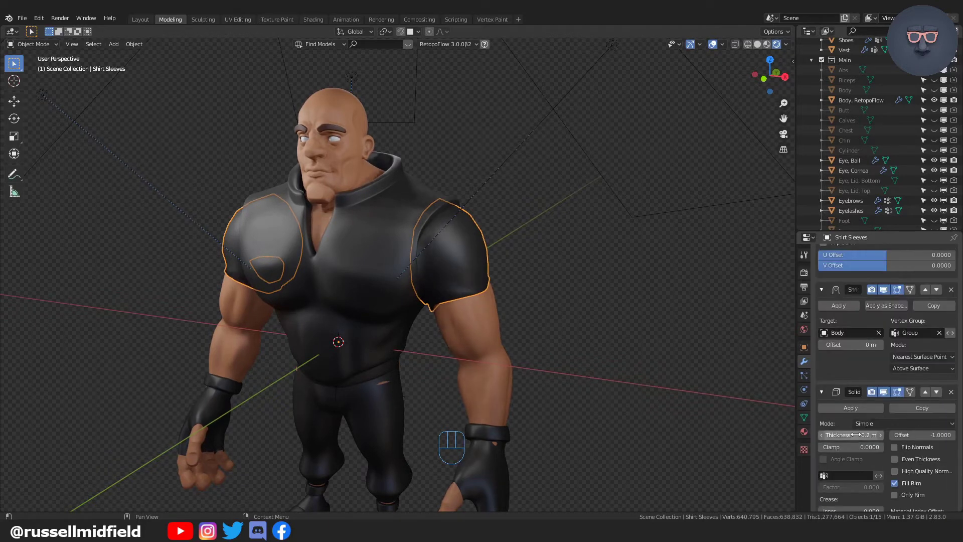
Set the Solidify thickness of the shirt sleeves to -0.35 m.
{"action": "left_click_drag", "start_coordinate": [854, 435], "coordinate": [844, 436]}
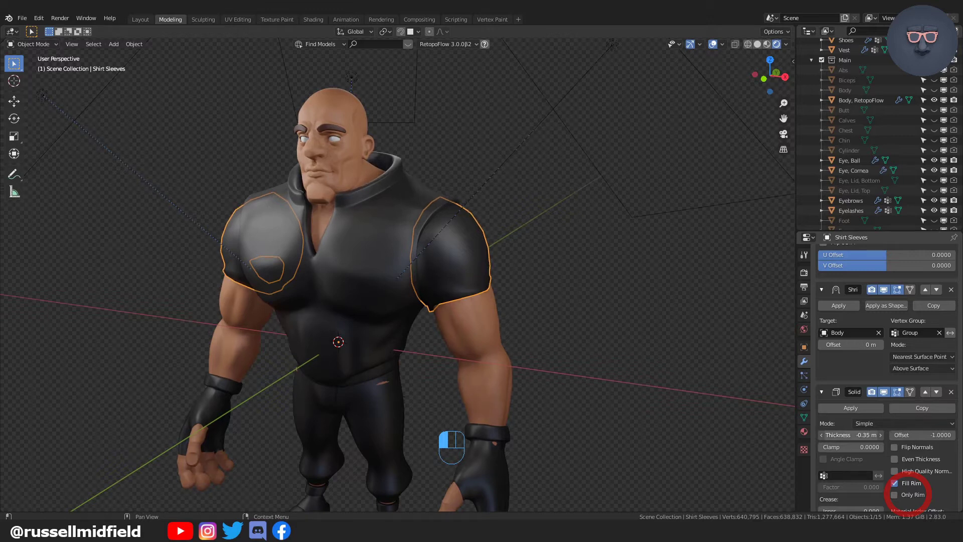
{"action": "middle_click_drag", "start_coordinate": [622, 346], "coordinate": [592, 320]}
{"action": "left_click", "coordinate": [607, 341]}
{"action": "scroll", "coordinate": [566, 338], "scroll_direction": "up", "scroll_amount": 2}
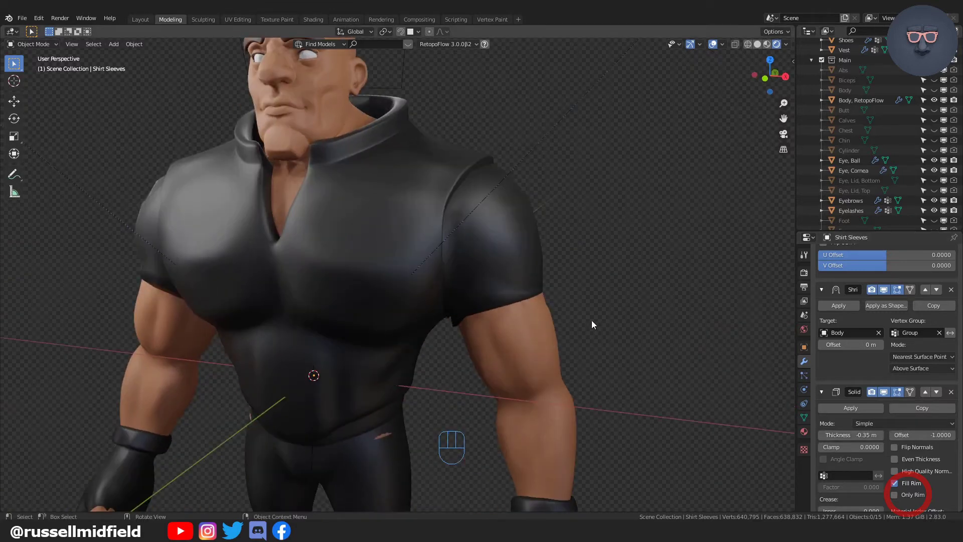
Set the sleeves' Solidify thickness to -0.4 m and enable Only Rim.
{"action": "left_click", "coordinate": [865, 437]}
{"action": "type", "text": ".4"}
{"action": "key", "text": "Return"}
{"action": "middle_click_drag", "start_coordinate": [711, 335], "coordinate": [677, 341]}
{"action": "key", "text": "ctrl+z"}
{"action": "scroll", "coordinate": [873, 401], "scroll_direction": "down", "scroll_amount": 4}
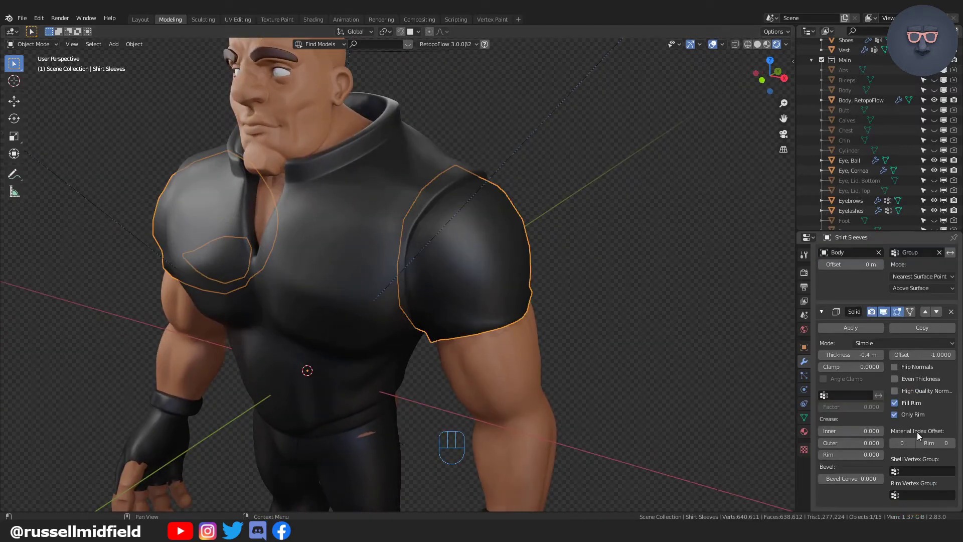
Apply all modifiers on the shirt sleeves and add a Multiresolution modifier subdivided to level 2.
{"action": "scroll", "coordinate": [917, 432], "scroll_direction": "up", "scroll_amount": 5}
{"action": "left_click", "coordinate": [869, 256]}
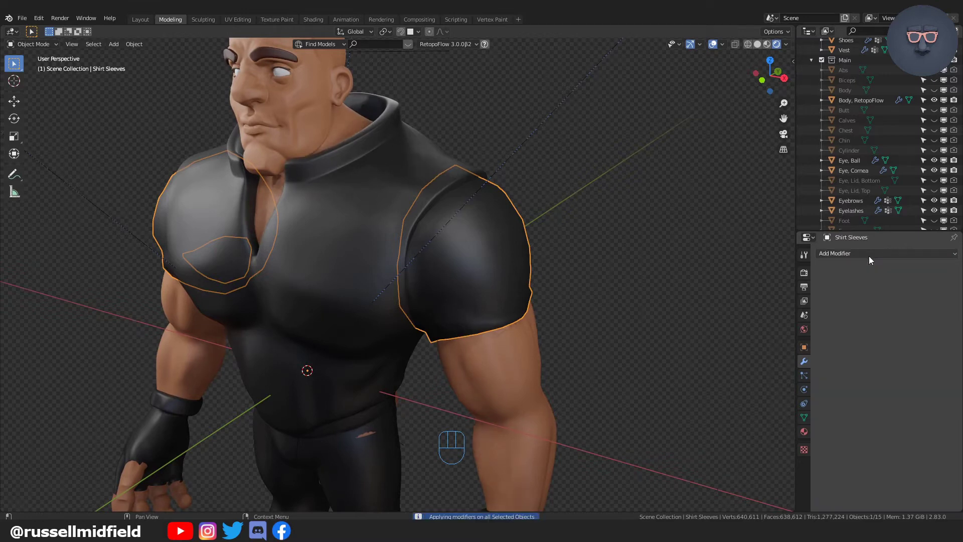
{"action": "left_click", "coordinate": [869, 256]}
{"action": "left_click", "coordinate": [780, 356]}
{"action": "left_click", "coordinate": [916, 338]}
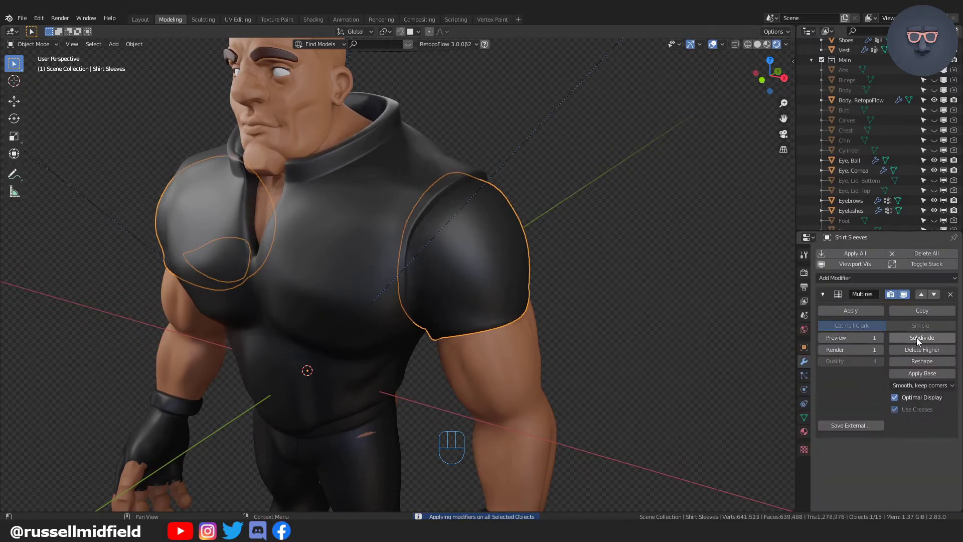
{"action": "middle_click_drag", "start_coordinate": [733, 344], "coordinate": [700, 320]}
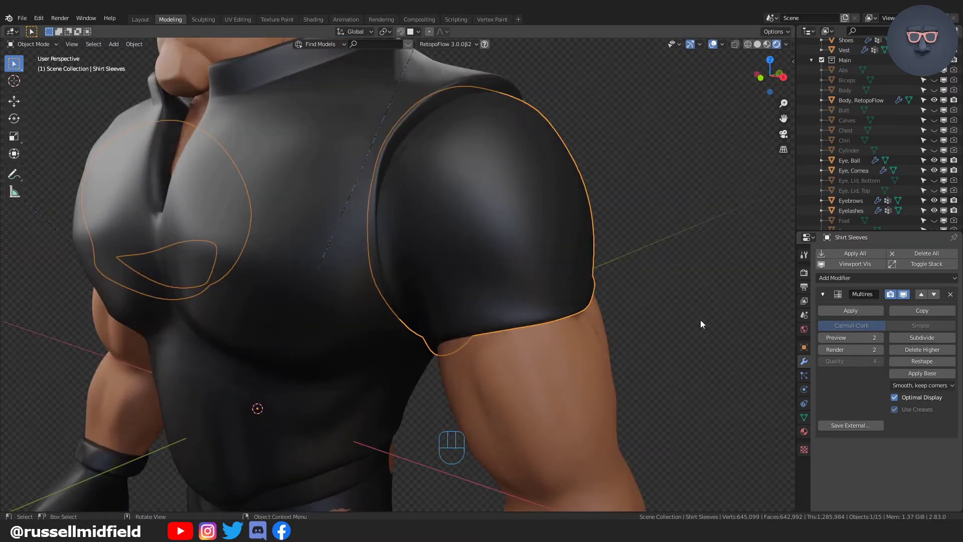
Enter Sculpt Mode on the shirt sleeves and try a Crease stroke across the sleeve.
{"action": "key", "text": "ctrl+Tab"}
{"action": "key", "text": "shift+c"}
{"action": "middle_click_drag", "start_coordinate": [550, 305], "coordinate": [361, 310]}
{"action": "left_click_drag", "start_coordinate": [351, 310], "coordinate": [327, 291]}
{"action": "key", "text": "ctrl+z"}
{"action": "key", "text": "ctrl+z"}
{"action": "key", "text": "ctrl+z"}
Try reshaping the sleeve with a resized Scrape/Peaks brush, then undo the strokes.
{"action": "mouse_move", "coordinate": [426, 281]}
{"action": "middle_mouse_down"}
{"action": "mouse_move", "coordinate": [295, 258]}
{"action": "mouse_move", "coordinate": [572, 253]}
{"action": "mouse_move", "coordinate": [461, 247]}
{"action": "mouse_move", "coordinate": [444, 296]}
{"action": "middle_mouse_up"}
{"action": "mouse_move", "coordinate": [443, 296]}
{"action": "middle_mouse_down", "text": "ctrl"}
{"action": "mouse_move", "coordinate": [484, 367]}
{"action": "mouse_move", "coordinate": [446, 280]}
{"action": "middle_mouse_up", "text": "ctrl"}
{"action": "middle_click_drag", "start_coordinate": [446, 280], "coordinate": [366, 243]}
{"action": "key", "text": "f"}
{"action": "key", "text": "f"}
{"action": "key", "text": "s"}
{"action": "left_click_drag", "start_coordinate": [390, 276], "coordinate": [396, 313]}
{"action": "mouse_move", "coordinate": [482, 261]}
{"action": "middle_mouse_down", "text": "ctrl"}
{"action": "mouse_move", "coordinate": [511, 316]}
{"action": "mouse_move", "coordinate": [541, 316]}
{"action": "mouse_move", "coordinate": [517, 241]}
{"action": "mouse_move", "coordinate": [269, 223]}
{"action": "mouse_move", "coordinate": [353, 244]}
{"action": "mouse_move", "coordinate": [403, 269]}
{"action": "middle_mouse_up", "text": "ctrl"}
{"action": "key", "text": "ctrl+z"}
{"action": "key", "text": "ctrl+z"}
Sculpt a raised fold across the upper-arm sleeve with the inverted Crease brush.
{"action": "key", "text": "f"}
{"action": "key", "text": "s"}
{"action": "key", "text": "shift+c"}
{"action": "mouse_move", "coordinate": [401, 233]}
{"action": "middle_mouse_down"}
{"action": "mouse_move", "coordinate": [476, 227]}
{"action": "mouse_move", "coordinate": [396, 247]}
{"action": "mouse_move", "coordinate": [492, 251]}
{"action": "mouse_move", "coordinate": [482, 284]}
{"action": "middle_mouse_up"}
{"action": "left_click_drag", "start_coordinate": [436, 265], "coordinate": [401, 281], "text": "ctrl"}
{"action": "middle_click_drag", "start_coordinate": [402, 280], "coordinate": [361, 191]}
Choose the Scrape/Peaks brush and smooth the folds on the sleeve.
{"action": "key", "text": "s"}
{"action": "key", "text": "f"}
{"action": "mouse_move", "coordinate": [452, 235]}
{"action": "middle_mouse_down"}
{"action": "mouse_move", "coordinate": [549, 247]}
{"action": "mouse_move", "coordinate": [606, 301]}
{"action": "mouse_move", "coordinate": [502, 241]}
{"action": "middle_mouse_up"}
{"action": "left_click_drag", "start_coordinate": [424, 240], "coordinate": [431, 261], "text": "shift"}
{"action": "middle_click_drag", "start_coordinate": [432, 251], "coordinate": [481, 236]}
{"action": "left_click_drag", "start_coordinate": [476, 201], "coordinate": [487, 231], "text": "shift"}
{"action": "middle_click_drag", "start_coordinate": [542, 241], "coordinate": [620, 241]}
{"action": "key", "text": "f"}
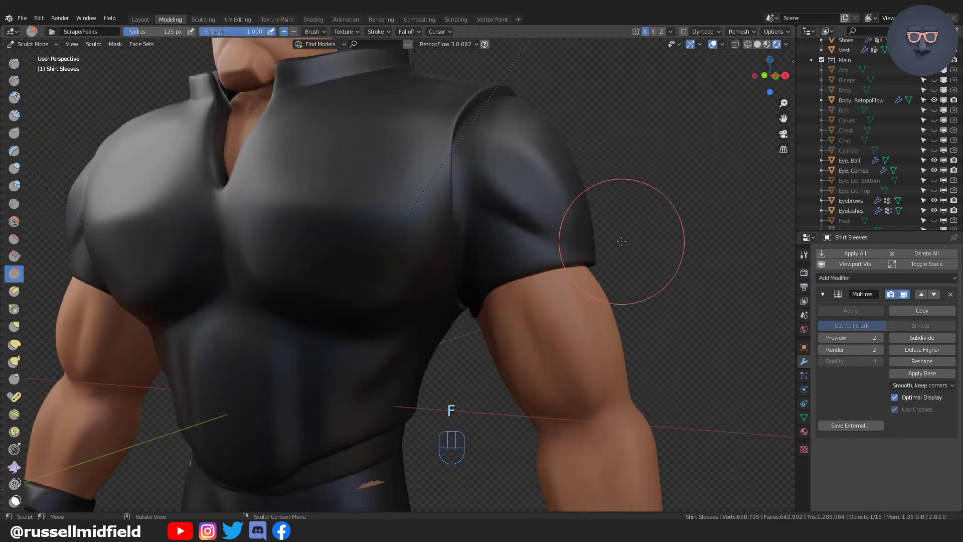
Return to Object Mode, select the pants and remove their Subdivision modifier.
{"action": "scroll", "coordinate": [616, 246], "scroll_direction": "down", "scroll_amount": 10}
{"action": "scroll", "coordinate": [601, 248], "scroll_direction": "up", "scroll_amount": 7}
{"action": "key", "text": "ctrl+Tab"}
{"action": "left_click", "coordinate": [504, 252]}
{"action": "middle_click_drag", "start_coordinate": [567, 283], "coordinate": [590, 70], "text": "shift"}
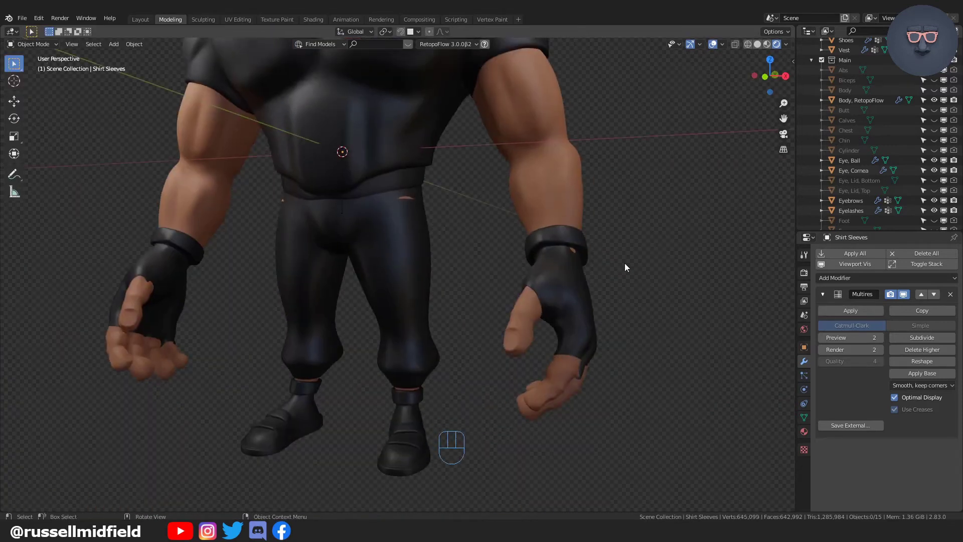
{"action": "scroll", "coordinate": [489, 261], "scroll_direction": "up", "scroll_amount": 5}
{"action": "left_click", "coordinate": [474, 256]}
{"action": "middle_click_drag", "start_coordinate": [482, 257], "coordinate": [499, 266]}
{"action": "key", "text": "ctrl+Tab"}
{"action": "left_click", "coordinate": [426, 267]}
{"action": "scroll", "coordinate": [897, 371], "scroll_direction": "down", "scroll_amount": 10}
{"action": "left_click", "coordinate": [952, 371]}
{"action": "scroll", "coordinate": [898, 418], "scroll_direction": "down", "scroll_amount": 2}
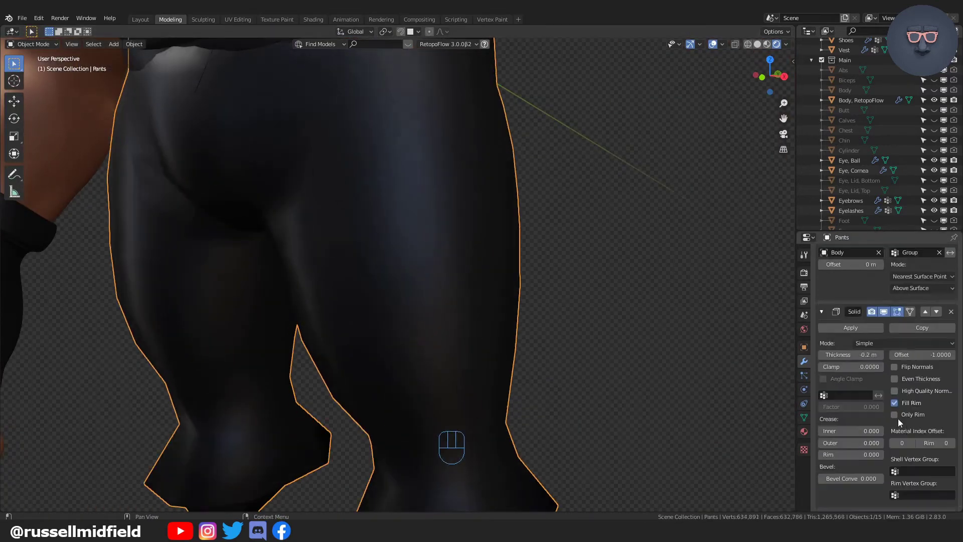
Apply all modifiers on the pants and add a Multiresolution modifier subdivided to level 2.
{"action": "scroll", "coordinate": [896, 414], "scroll_direction": "up", "scroll_amount": 12}
{"action": "left_click", "coordinate": [854, 253]}
{"action": "scroll", "coordinate": [602, 307], "scroll_direction": "down", "scroll_amount": 3}
{"action": "scroll", "coordinate": [601, 306], "scroll_direction": "up", "scroll_amount": 2}
{"action": "left_click", "coordinate": [886, 253]}
{"action": "left_click", "coordinate": [769, 370]}
{"action": "double_click", "coordinate": [922, 338]}
{"action": "scroll", "coordinate": [606, 330], "scroll_direction": "down", "scroll_amount": 5}
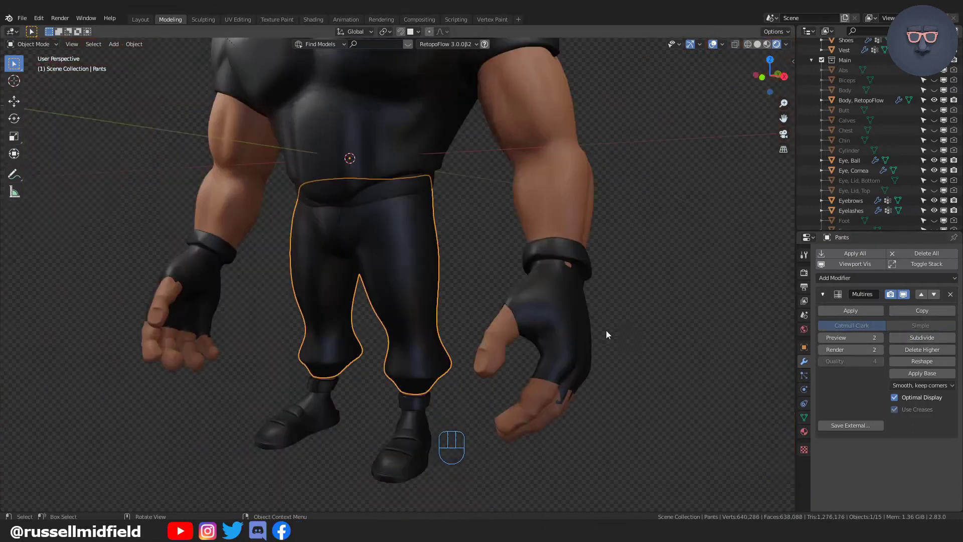
Enter Sculpt Mode on the pants and choose the Crease brush for the groin folds.
{"action": "scroll", "coordinate": [577, 316], "scroll_direction": "up", "scroll_amount": 5}
{"action": "middle_click_drag", "start_coordinate": [500, 267], "coordinate": [535, 288]}
{"action": "key", "text": "ctrl+Tab"}
{"action": "left_click", "coordinate": [535, 345]}
{"action": "key", "text": "f"}
{"action": "middle_click_drag", "start_coordinate": [453, 284], "coordinate": [467, 261]}
{"action": "key", "text": "shift+c"}
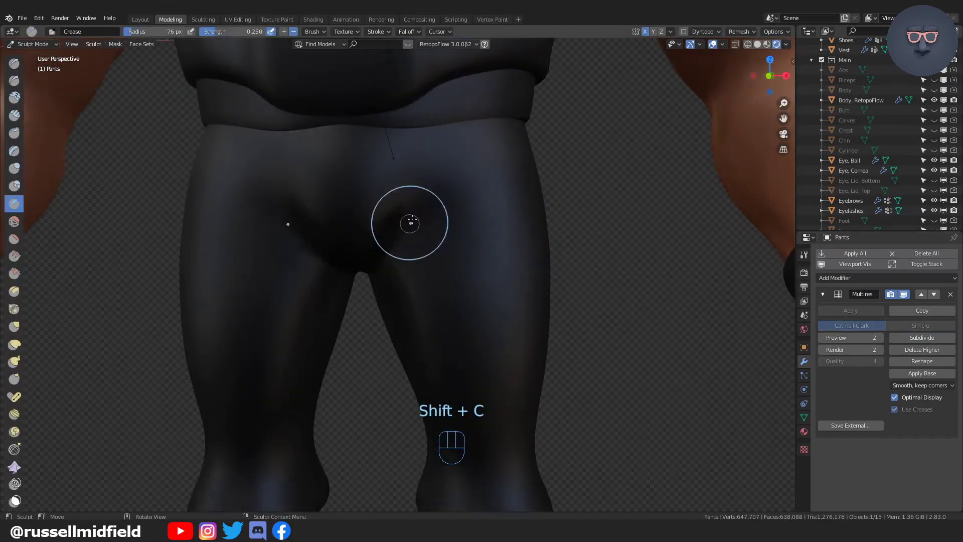
Refine the groin fold on the pants with a resized Scrape/Peaks brush and switch back to Crease.
{"action": "scroll", "coordinate": [451, 260], "scroll_direction": "up", "scroll_amount": 3}
{"action": "key", "text": "f"}
{"action": "key", "text": "s"}
{"action": "left_click_drag", "start_coordinate": [401, 218], "coordinate": [398, 203]}
{"action": "key", "text": "shift+c"}
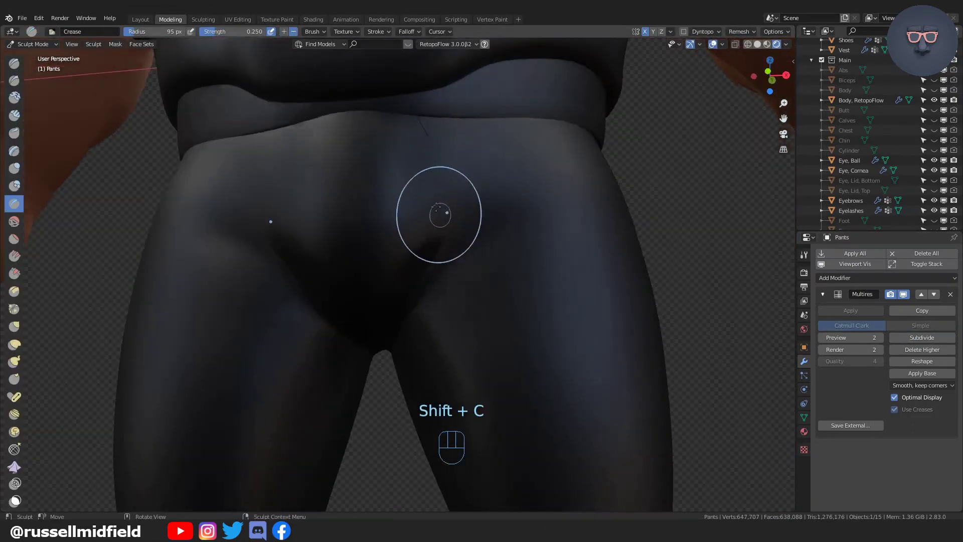
Smooth the folds around the groin and upper thigh of the pants.
{"action": "middle_click_drag", "start_coordinate": [475, 278], "coordinate": [442, 266]}
{"action": "key", "text": "f"}
{"action": "key", "text": "s"}
{"action": "mouse_move", "coordinate": [406, 164]}
{"action": "middle_mouse_down"}
{"action": "mouse_move", "coordinate": [396, 226]}
{"action": "mouse_move", "coordinate": [404, 187]}
{"action": "mouse_move", "coordinate": [445, 285]}
{"action": "middle_mouse_up"}
{"action": "key", "text": "shift+c"}
{"action": "mouse_move", "coordinate": [547, 280]}
{"action": "middle_mouse_down"}
{"action": "mouse_move", "coordinate": [492, 290]}
{"action": "mouse_move", "coordinate": [542, 265]}
{"action": "middle_mouse_up"}
{"action": "left_click_drag", "start_coordinate": [379, 231], "coordinate": [414, 241], "text": "shift"}
Set the Crease brush radius to 56 px and sculpt an inverted Crease stroke on the inner thigh.
{"action": "mouse_move", "coordinate": [491, 274]}
{"action": "middle_mouse_down", "text": "ctrl"}
{"action": "mouse_move", "coordinate": [453, 157]}
{"action": "mouse_move", "coordinate": [416, 251]}
{"action": "mouse_move", "coordinate": [390, 250]}
{"action": "middle_mouse_up", "text": "ctrl"}
{"action": "key", "text": "f"}
{"action": "key", "text": "shift+c"}
{"action": "key", "text": "f"}
{"action": "left_click", "coordinate": [386, 240]}
{"action": "key", "text": "shift+c"}
{"action": "left_click_drag", "start_coordinate": [389, 228], "coordinate": [393, 234], "text": "ctrl"}
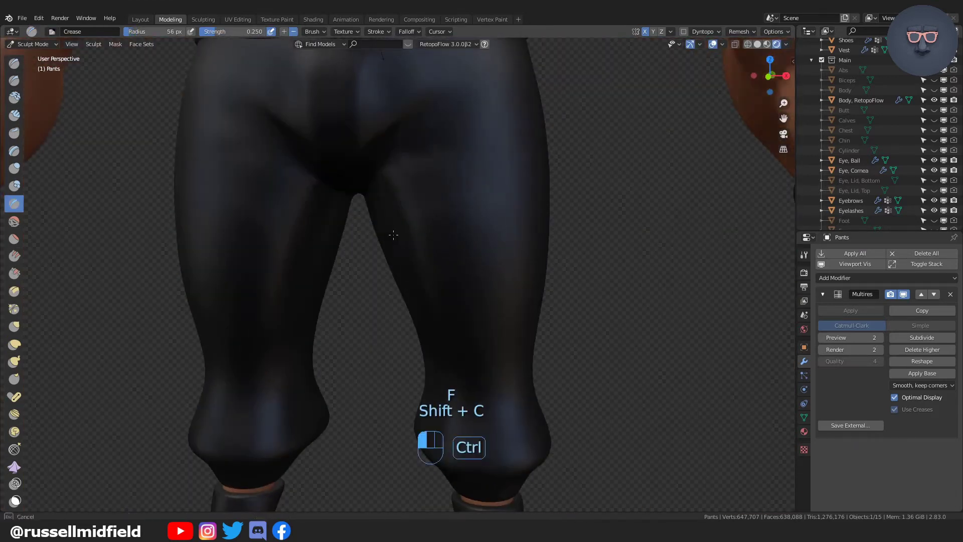
Try an inverted Crease stroke across the pants leg, then undo the latest strokes.
{"action": "middle_click_drag", "start_coordinate": [386, 234], "coordinate": [426, 228]}
{"action": "left_click_drag", "start_coordinate": [464, 228], "coordinate": [479, 204], "text": "ctrl"}
{"action": "mouse_move", "coordinate": [479, 204]}
{"action": "middle_mouse_down", "text": "ctrl"}
{"action": "mouse_move", "coordinate": [507, 361]}
{"action": "mouse_move", "coordinate": [527, 225]}
{"action": "middle_mouse_up", "text": "ctrl"}
{"action": "key", "text": "ctrl+z"}
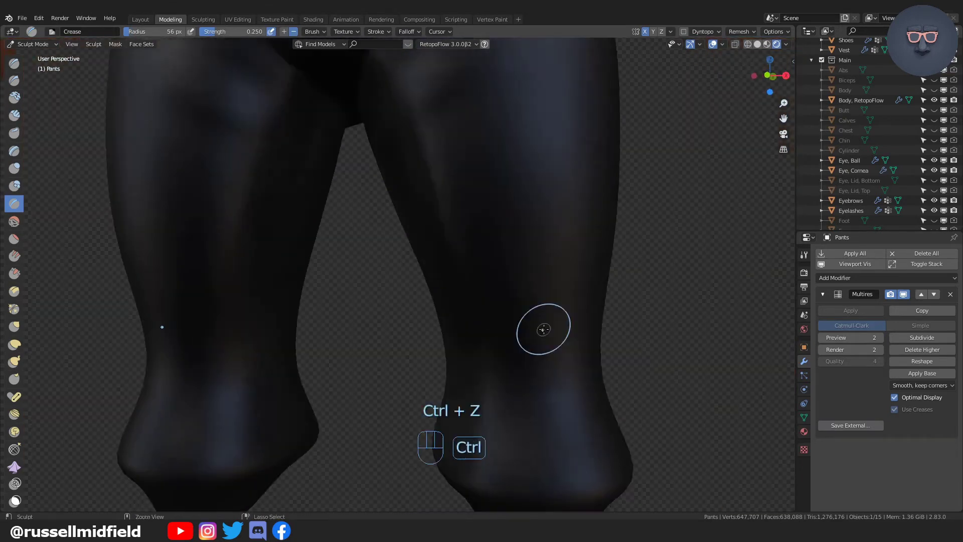
{"action": "key", "text": "ctrl+z"}
{"action": "key", "text": "ctrl+z"}
Sculpt inverted Crease strokes around the front and back of the pants' flared lower hems.
{"action": "middle_click_drag", "start_coordinate": [544, 329], "coordinate": [546, 217], "text": "shift"}
{"action": "left_click_drag", "start_coordinate": [482, 338], "coordinate": [641, 345], "text": "ctrl"}
{"action": "mouse_move", "coordinate": [640, 344]}
{"action": "middle_mouse_down"}
{"action": "mouse_move", "coordinate": [559, 315]}
{"action": "mouse_move", "coordinate": [351, 321]}
{"action": "middle_mouse_up"}
{"action": "left_click_drag", "start_coordinate": [351, 321], "coordinate": [221, 329], "text": "ctrl"}
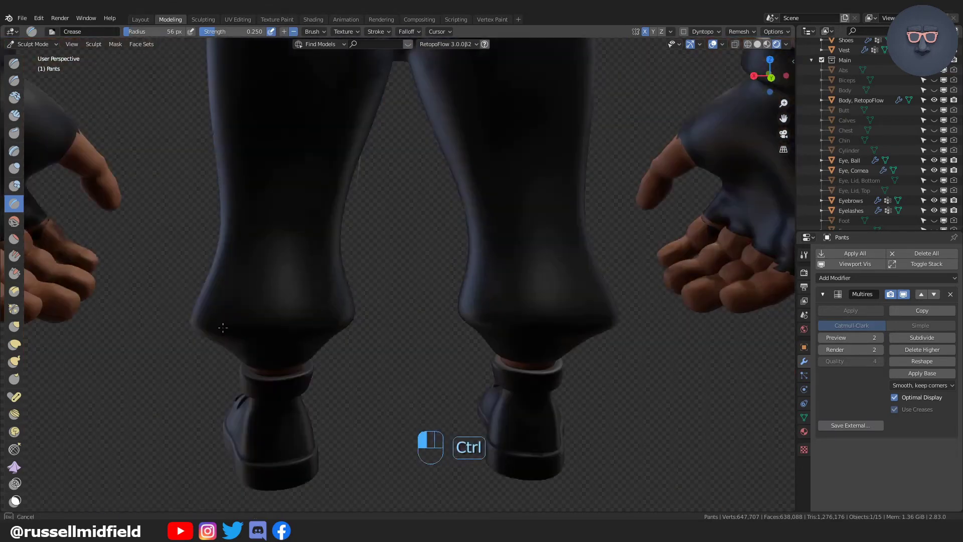
{"action": "mouse_move", "coordinate": [221, 329]}
{"action": "middle_mouse_down"}
{"action": "mouse_move", "coordinate": [558, 310]}
{"action": "mouse_move", "coordinate": [521, 331]}
{"action": "mouse_move", "coordinate": [481, 331]}
{"action": "middle_mouse_up"}
{"action": "key", "text": "f"}
{"action": "left_click", "coordinate": [538, 347]}
{"action": "key", "text": "ctrl+z"}
Add further Crease strokes around the lower pants hems with a resized brush.
{"action": "key", "text": "shift+c"}
{"action": "left_click_drag", "start_coordinate": [482, 331], "coordinate": [567, 338]}
{"action": "mouse_move", "coordinate": [567, 338]}
{"action": "middle_mouse_down"}
{"action": "mouse_move", "coordinate": [522, 294]}
{"action": "mouse_move", "coordinate": [576, 336]}
{"action": "mouse_move", "coordinate": [542, 307]}
{"action": "mouse_move", "coordinate": [533, 347]}
{"action": "mouse_move", "coordinate": [372, 321]}
{"action": "mouse_move", "coordinate": [321, 301]}
{"action": "mouse_move", "coordinate": [569, 241]}
{"action": "mouse_move", "coordinate": [550, 250]}
{"action": "mouse_move", "coordinate": [647, 409]}
{"action": "mouse_move", "coordinate": [655, 404]}
{"action": "middle_mouse_up"}
{"action": "key", "text": "f"}
{"action": "left_click", "coordinate": [526, 307]}
{"action": "scroll", "coordinate": [647, 408], "scroll_direction": "down", "scroll_amount": 7}
{"action": "scroll", "coordinate": [492, 250], "scroll_direction": "up", "scroll_amount": 5}
{"action": "middle_click_drag", "start_coordinate": [492, 250], "coordinate": [615, 312]}
{"action": "left_click_drag", "start_coordinate": [555, 379], "coordinate": [558, 401]}
Separate the linked waist geometry from the body mesh into its own object and hide it.
{"action": "scroll", "coordinate": [570, 471], "scroll_direction": "down", "scroll_amount": 7}
{"action": "scroll", "coordinate": [569, 476], "scroll_direction": "up", "scroll_amount": 4}
{"action": "middle_click_drag", "start_coordinate": [569, 477], "coordinate": [556, 376]}
{"action": "key", "text": "ctrl+Tab"}
{"action": "left_click", "coordinate": [661, 271]}
{"action": "key", "text": "Tab"}
{"action": "left_click", "coordinate": [540, 254]}
{"action": "key", "text": "alt+z"}
{"action": "key", "text": "l"}
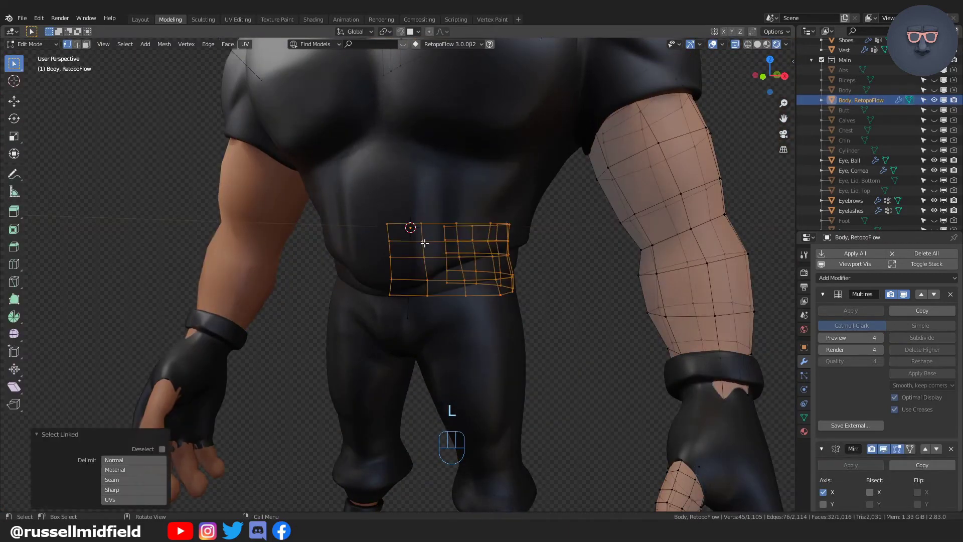
{"action": "left_click", "coordinate": [441, 245]}
{"action": "key", "text": "Tab"}
{"action": "left_click", "coordinate": [873, 110]}
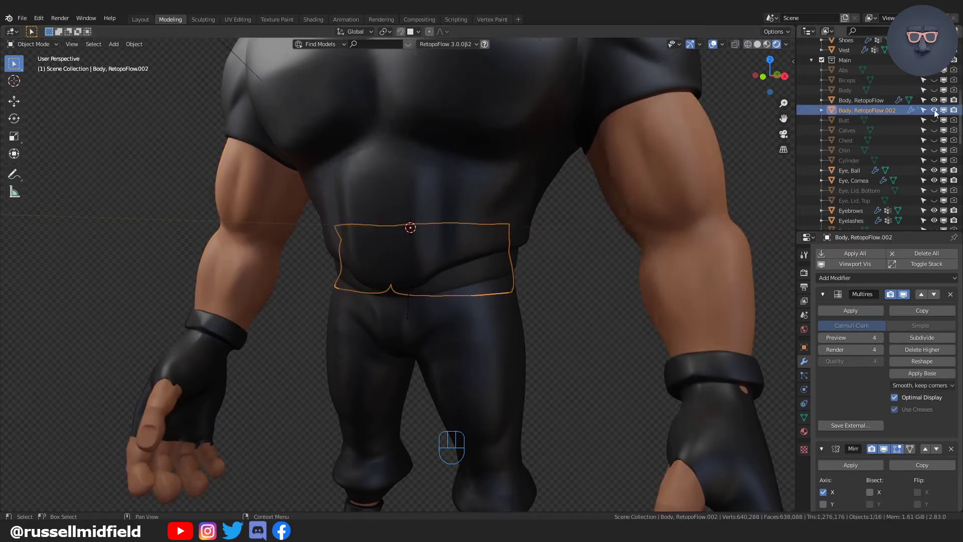
Select the gloves and open their mesh in Edit Mode with the wrist cuff in view.
{"action": "scroll", "coordinate": [577, 251], "scroll_direction": "down", "scroll_amount": 2}
{"action": "key", "text": "Tab"}
{"action": "left_click", "coordinate": [578, 252]}
{"action": "key", "text": "Tab"}
{"action": "mouse_move", "coordinate": [649, 209]}
{"action": "middle_mouse_down"}
{"action": "mouse_move", "coordinate": [540, 323]}
{"action": "mouse_move", "coordinate": [600, 294]}
{"action": "mouse_move", "coordinate": [501, 241]}
{"action": "middle_mouse_up"}
{"action": "left_click", "coordinate": [540, 323]}
{"action": "scroll", "coordinate": [547, 321], "scroll_direction": "down", "scroll_amount": 3}
{"action": "scroll", "coordinate": [525, 283], "scroll_direction": "up", "scroll_amount": 7}
{"action": "left_click", "coordinate": [525, 283]}
{"action": "key", "text": "Tab"}
{"action": "left_click", "coordinate": [441, 266]}
{"action": "middle_click_drag", "start_coordinate": [444, 265], "coordinate": [406, 251]}
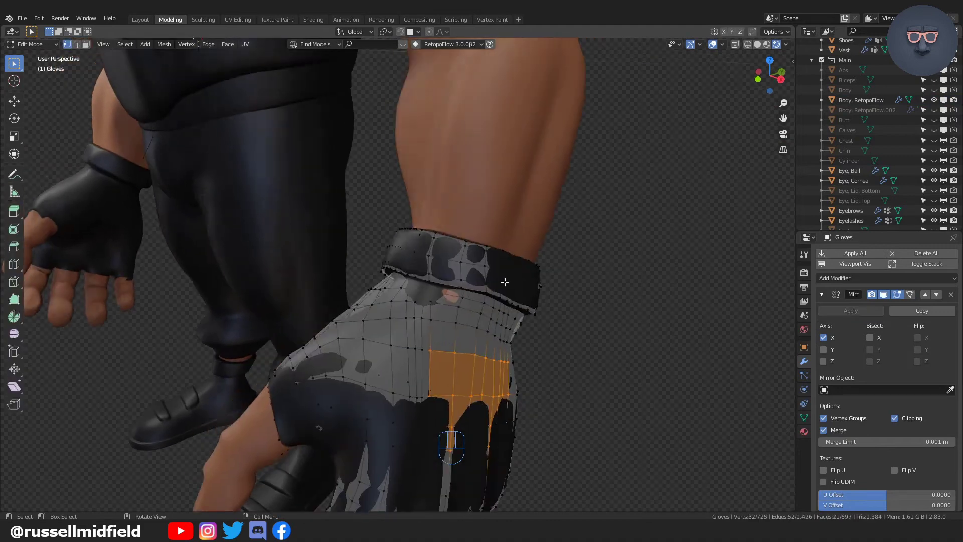
Turn on X-ray and hide the edge loop joining the wrist cuff to the glove mesh.
{"action": "scroll", "coordinate": [552, 256], "scroll_direction": "up", "scroll_amount": 4}
{"action": "key", "text": "alt+z"}
{"action": "left_click", "coordinate": [554, 130]}
{"action": "key", "text": "KP_Decimal"}
{"action": "scroll", "coordinate": [559, 155], "scroll_direction": "down", "scroll_amount": 6}
{"action": "middle_click_drag", "start_coordinate": [558, 155], "coordinate": [565, 123]}
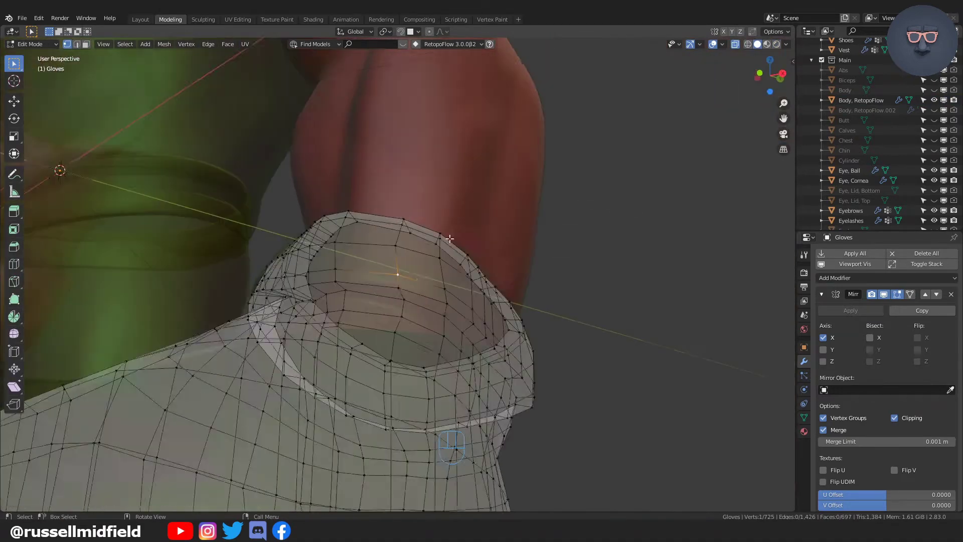
{"action": "scroll", "coordinate": [447, 236], "scroll_direction": "up", "scroll_amount": 1}
{"action": "left_click", "coordinate": [383, 301], "text": "alt"}
{"action": "key", "text": "h"}
Delete the linked wrist cuff geometry, reveal the hidden geometry and return to Object Mode with Rendered shading.
{"action": "key", "text": "l"}
{"action": "key", "text": "x"}
{"action": "mouse_move", "coordinate": [401, 286]}
{"action": "middle_mouse_down"}
{"action": "mouse_move", "coordinate": [401, 306]}
{"action": "mouse_move", "coordinate": [464, 256]}
{"action": "mouse_move", "coordinate": [409, 295]}
{"action": "mouse_move", "coordinate": [565, 308]}
{"action": "mouse_move", "coordinate": [641, 296]}
{"action": "middle_mouse_up"}
{"action": "key", "text": "alt+h"}
{"action": "scroll", "coordinate": [402, 305], "scroll_direction": "down", "scroll_amount": 4}
{"action": "key", "text": "Tab"}
{"action": "key", "text": "alt+a"}
{"action": "left_click", "coordinate": [776, 44]}
{"action": "middle_click_drag", "start_coordinate": [482, 321], "coordinate": [508, 321]}
Select the gloves and remove both of their Subdivision modifiers.
{"action": "left_click", "coordinate": [419, 346]}
{"action": "scroll", "coordinate": [940, 402], "scroll_direction": "down", "scroll_amount": 10}
{"action": "left_click", "coordinate": [951, 430]}
{"action": "scroll", "coordinate": [951, 431], "scroll_direction": "down", "scroll_amount": 11}
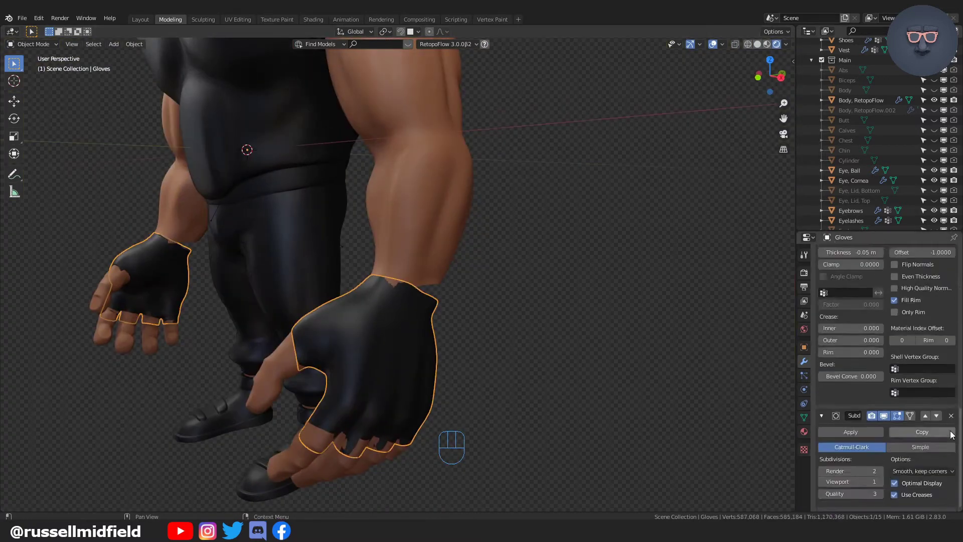
{"action": "left_click", "coordinate": [951, 416]}
Set the Solidify thickness of the gloves to -0.35 m.
{"action": "left_click_drag", "start_coordinate": [855, 355], "coordinate": [845, 354]}
{"action": "key", "text": "alt+a"}
{"action": "scroll", "coordinate": [537, 345], "scroll_direction": "down", "scroll_amount": 3}
{"action": "middle_click_drag", "start_coordinate": [592, 346], "coordinate": [562, 335]}
{"action": "scroll", "coordinate": [562, 336], "scroll_direction": "up", "scroll_amount": 3}
{"action": "left_click_drag", "start_coordinate": [853, 354], "coordinate": [844, 355]}
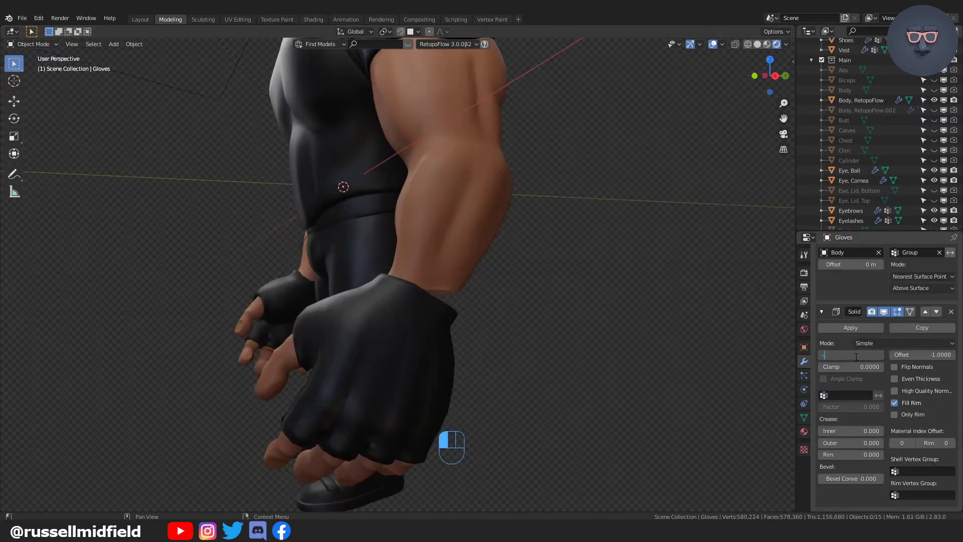
{"action": "middle_click_drag", "start_coordinate": [532, 331], "coordinate": [610, 323]}
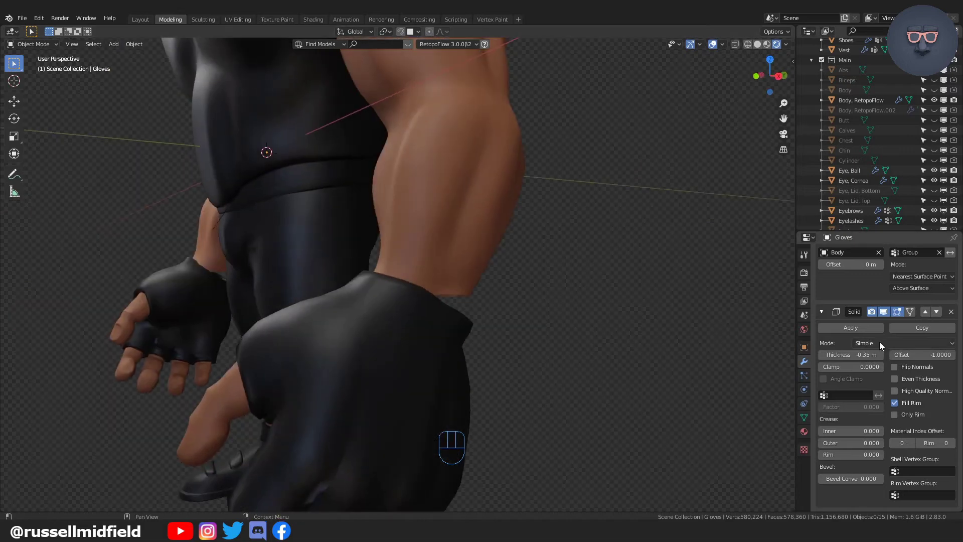
Apply all of the gloves' modifiers and give them a Multiresolution modifier subdivided to level 2.
{"action": "scroll", "coordinate": [881, 342], "scroll_direction": "up", "scroll_amount": 15}
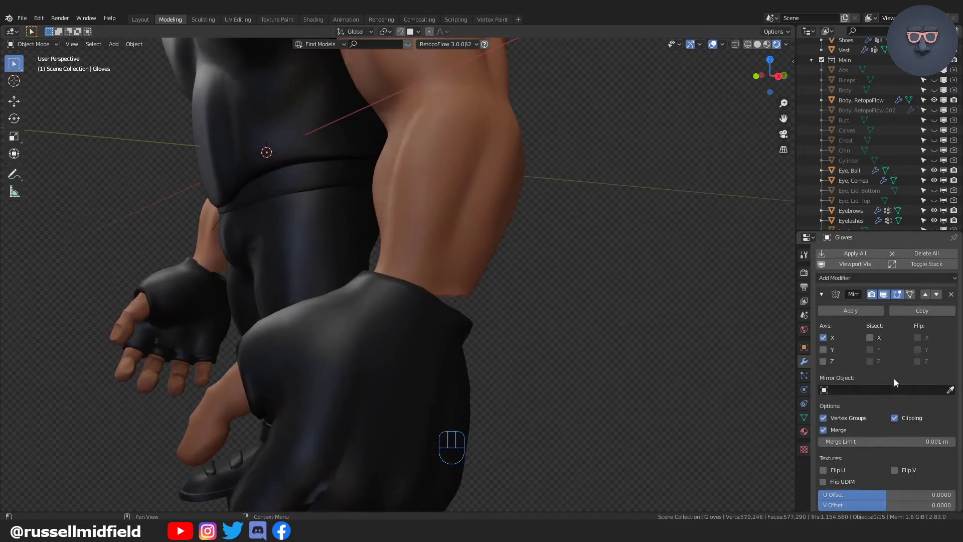
{"action": "key", "text": "Tab"}
{"action": "key", "text": "Tab"}
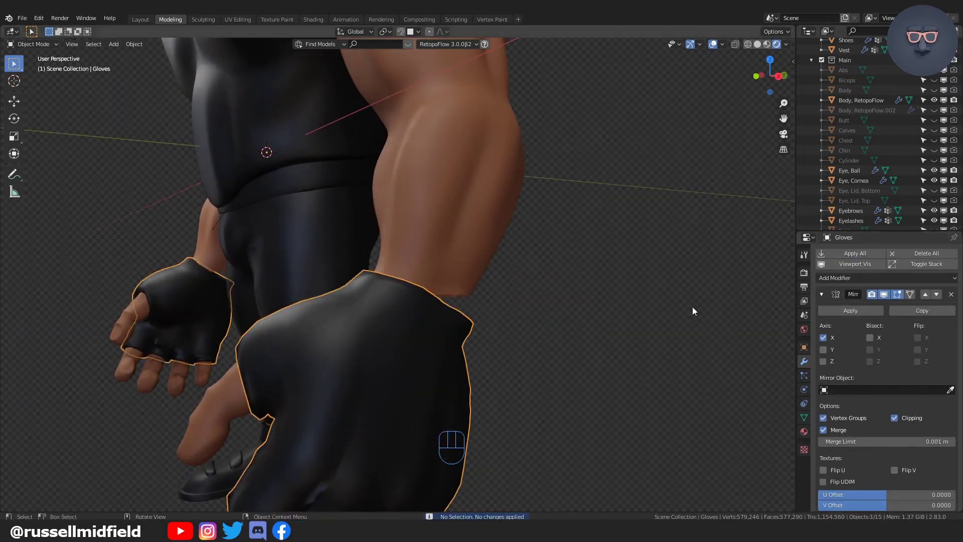
{"action": "left_click", "coordinate": [855, 253]}
{"action": "left_click", "coordinate": [886, 278]}
{"action": "left_click", "coordinate": [762, 384]}
{"action": "left_click", "coordinate": [922, 337]}
{"action": "left_click", "coordinate": [922, 337]}
Move and scale the selected vertices at the glove's wrist opening in Edit Mode, and return to Object Mode.
{"action": "scroll", "coordinate": [672, 398], "scroll_direction": "down", "scroll_amount": 2}
{"action": "middle_click_drag", "start_coordinate": [639, 360], "coordinate": [577, 356]}
{"action": "scroll", "coordinate": [577, 356], "scroll_direction": "up", "scroll_amount": 3}
{"action": "left_click", "coordinate": [561, 285]}
{"action": "middle_click_drag", "start_coordinate": [577, 301], "coordinate": [670, 340]}
{"action": "left_click", "coordinate": [489, 441]}
{"action": "key", "text": "Tab"}
{"action": "middle_click_drag", "start_coordinate": [544, 474], "coordinate": [501, 304], "text": "shift"}
{"action": "left_click", "coordinate": [489, 377]}
{"action": "key", "text": "g"}
{"action": "left_click", "coordinate": [449, 296]}
{"action": "key", "text": "s"}
{"action": "key", "text": "Tab"}
{"action": "left_click", "coordinate": [454, 264]}
{"action": "scroll", "coordinate": [458, 351], "scroll_direction": "down", "scroll_amount": 4}
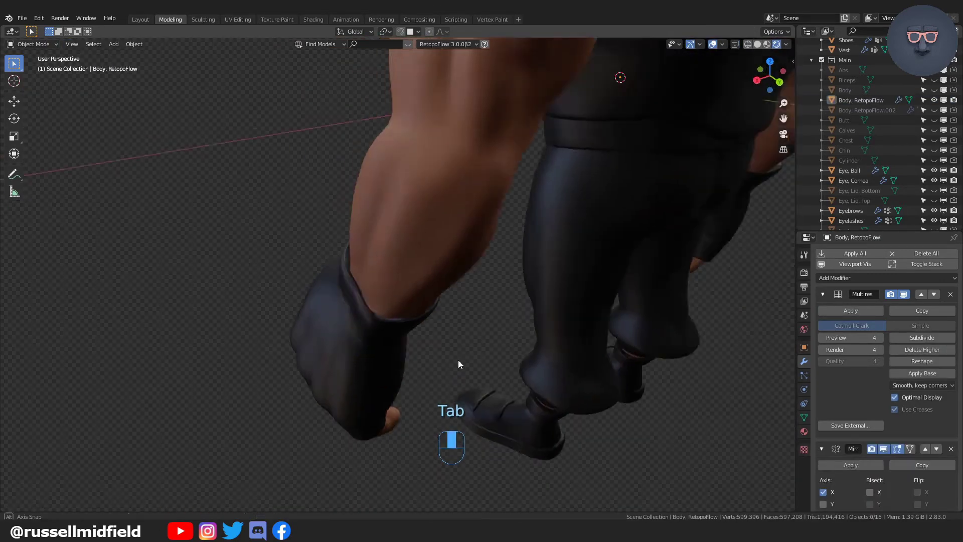
Try a loop cut on the glove's cuff, undo it and bevel the edge loop around the wrist rim.
{"action": "middle_click_drag", "start_coordinate": [458, 360], "coordinate": [511, 252]}
{"action": "scroll", "coordinate": [463, 296], "scroll_direction": "up", "scroll_amount": 6}
{"action": "left_click", "coordinate": [462, 295]}
{"action": "key", "text": "Tab"}
{"action": "key", "text": "ctrl+r"}
{"action": "left_click", "coordinate": [357, 257]}
{"action": "key", "text": "ctrl+z"}
{"action": "key", "text": "ctrl+b"}
{"action": "left_click", "coordinate": [478, 300]}
{"action": "key", "text": "shift+r"}
{"action": "key", "text": "Tab"}
Undo the last cuff edits, slide the edge loop outside the wrist rim and bevel it 0.0754 m with 2 segments.
{"action": "scroll", "coordinate": [484, 281], "scroll_direction": "up", "scroll_amount": 5}
{"action": "left_click", "coordinate": [483, 279]}
{"action": "key", "text": "Tab"}
{"action": "key", "text": "ctrl+z"}
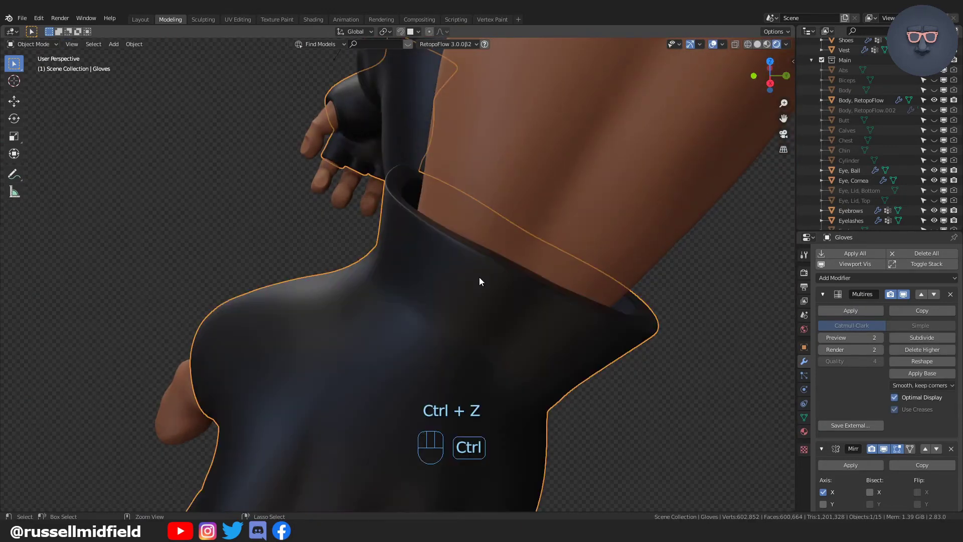
{"action": "key", "text": "ctrl+z"}
{"action": "key", "text": "ctrl+z"}
{"action": "key", "text": "g"}
{"action": "key", "text": "g"}
{"action": "left_click", "coordinate": [525, 268]}
{"action": "key", "text": "ctrl+b"}
{"action": "left_click", "coordinate": [525, 260]}
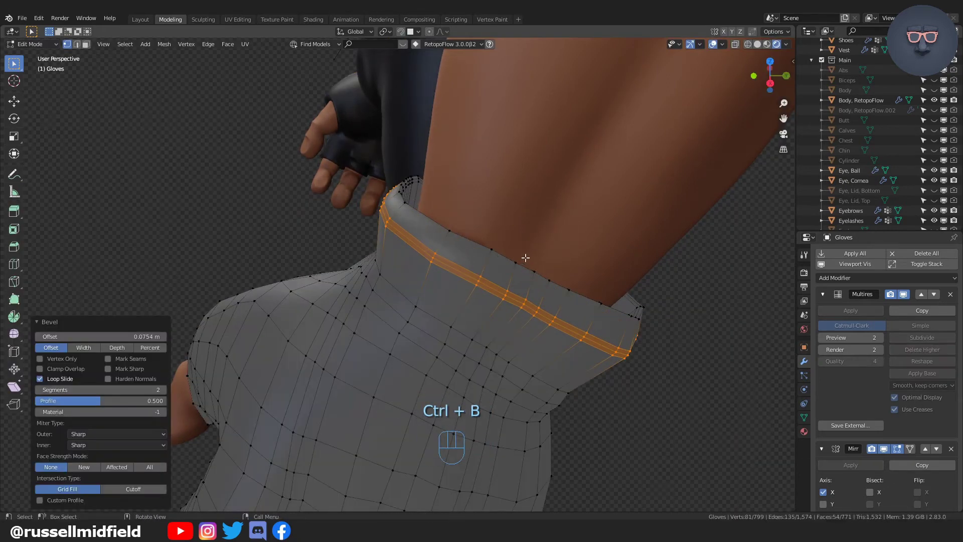
Remove the edge loop along the inner rim of the glove's cuff, return to Object Mode and deselect the gloves.
{"action": "key", "text": "Tab"}
{"action": "scroll", "coordinate": [551, 311], "scroll_direction": "down", "scroll_amount": 8}
{"action": "middle_click_drag", "start_coordinate": [590, 371], "coordinate": [502, 321]}
{"action": "scroll", "coordinate": [412, 292], "scroll_direction": "up", "scroll_amount": 4}
{"action": "key", "text": "Tab"}
{"action": "left_click", "coordinate": [373, 280], "text": "alt"}
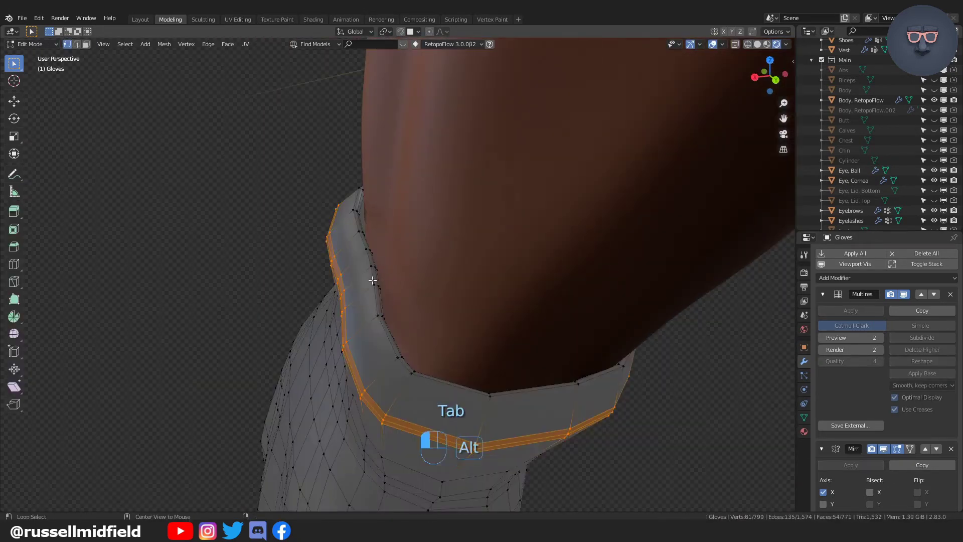
{"action": "left_click", "coordinate": [374, 417]}
{"action": "key", "text": "Tab"}
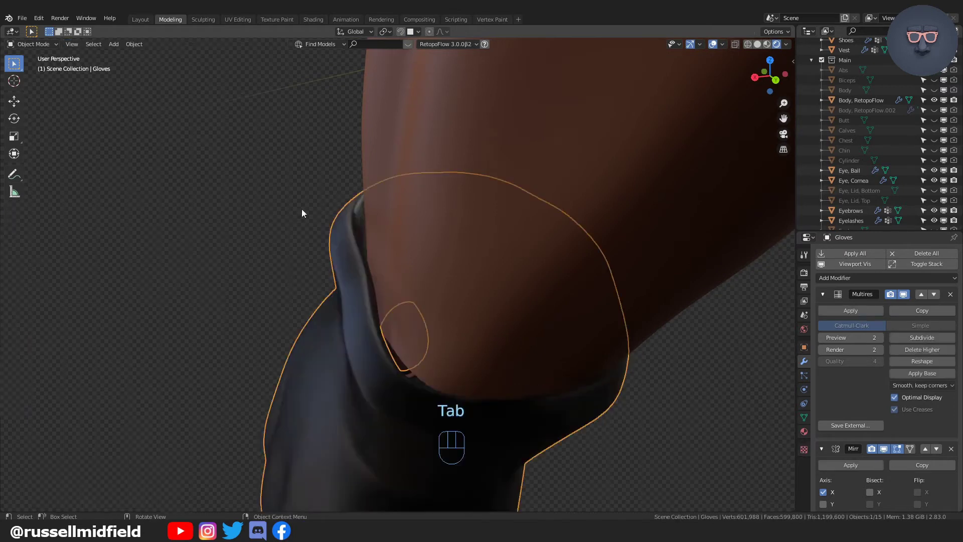
{"action": "left_click", "coordinate": [302, 208]}
Add a single loop cut around the base of the glove's cuff with a slide factor of 0.627.
{"action": "scroll", "coordinate": [321, 221], "scroll_direction": "down", "scroll_amount": 8}
{"action": "middle_click_drag", "start_coordinate": [321, 221], "coordinate": [524, 281]}
{"action": "middle_click_drag", "start_coordinate": [508, 274], "coordinate": [571, 377], "text": "shift"}
{"action": "scroll", "coordinate": [570, 381], "scroll_direction": "up", "scroll_amount": 4}
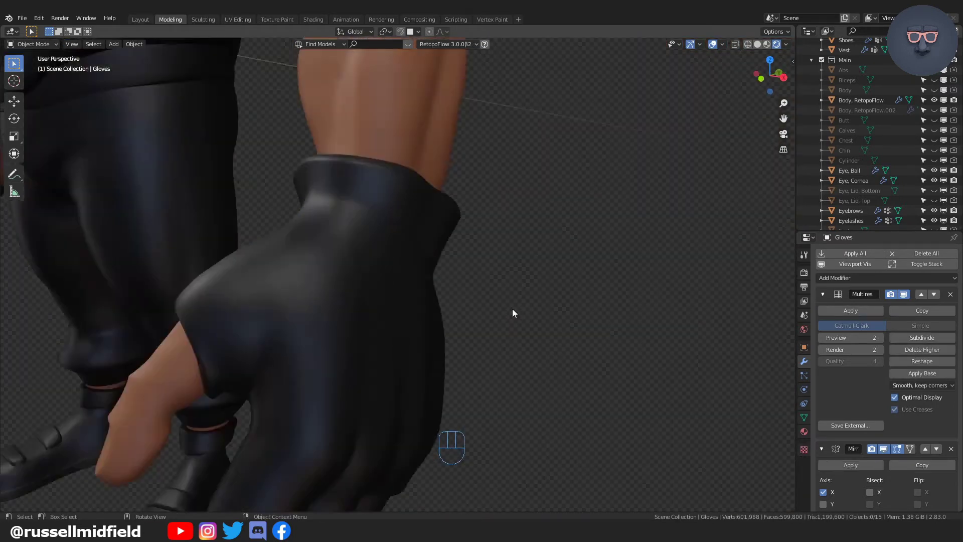
{"action": "middle_click_drag", "start_coordinate": [512, 311], "coordinate": [375, 301]}
{"action": "key", "text": "Tab"}
{"action": "left_click", "coordinate": [349, 289]}
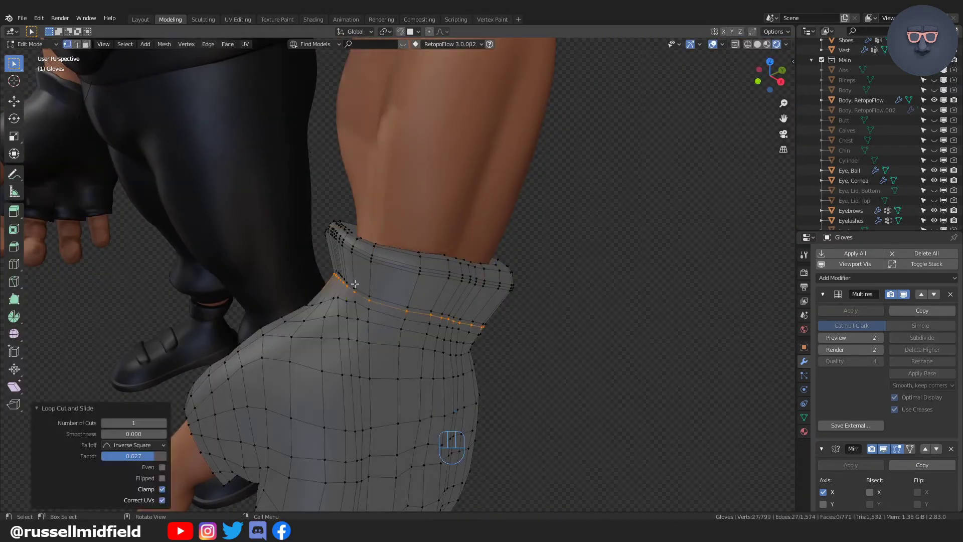
{"action": "key", "text": "Tab"}
Switch the gloves to Sculpt Mode and choose the Crease brush with a radius of 58 px.
{"action": "scroll", "coordinate": [503, 365], "scroll_direction": "down", "scroll_amount": 5}
{"action": "mouse_move", "coordinate": [503, 366]}
{"action": "middle_mouse_down"}
{"action": "mouse_move", "coordinate": [432, 331]}
{"action": "mouse_move", "coordinate": [520, 340]}
{"action": "mouse_move", "coordinate": [486, 337]}
{"action": "mouse_move", "coordinate": [475, 313]}
{"action": "middle_mouse_up"}
{"action": "left_click", "coordinate": [475, 316]}
{"action": "key", "text": "ctrl+Tab"}
{"action": "left_click", "coordinate": [475, 381]}
{"action": "key", "text": "f"}
{"action": "key", "text": "f"}
{"action": "mouse_move", "coordinate": [471, 371]}
{"action": "middle_mouse_down"}
{"action": "mouse_move", "coordinate": [421, 301]}
{"action": "mouse_move", "coordinate": [443, 202]}
{"action": "mouse_move", "coordinate": [400, 327]}
{"action": "middle_mouse_up"}
{"action": "key", "text": "shift+c"}
Try a crease stroke on the glove's surface and change the viewport to Solid shading.
{"action": "mouse_move", "coordinate": [418, 375]}
{"action": "middle_mouse_down"}
{"action": "mouse_move", "coordinate": [396, 363]}
{"action": "mouse_move", "coordinate": [530, 302]}
{"action": "middle_mouse_up"}
{"action": "left_click_drag", "start_coordinate": [530, 303], "coordinate": [431, 291]}
{"action": "middle_click_drag", "start_coordinate": [432, 291], "coordinate": [494, 351]}
{"action": "mouse_move", "coordinate": [494, 351]}
{"action": "middle_mouse_down", "text": "ctrl"}
{"action": "mouse_move", "coordinate": [491, 403]}
{"action": "mouse_move", "coordinate": [451, 331]}
{"action": "middle_mouse_up", "text": "ctrl"}
{"action": "key", "text": "z"}
{"action": "left_click_drag", "start_coordinate": [507, 331], "coordinate": [427, 232]}
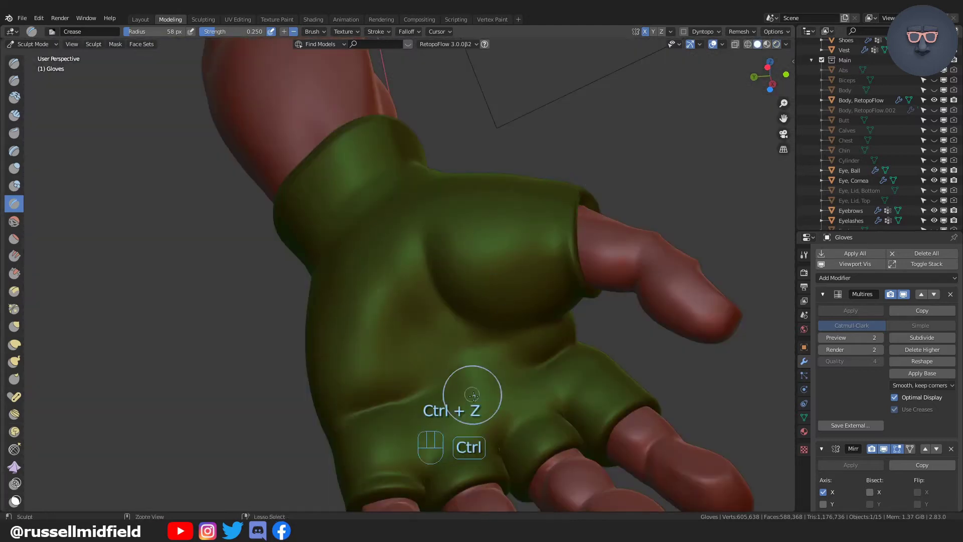
Sculpt creases around the glove's palm and finger openings with smoothing and inverted strokes, using a brush radius of 62 px.
{"action": "middle_click_drag", "start_coordinate": [517, 440], "coordinate": [403, 320]}
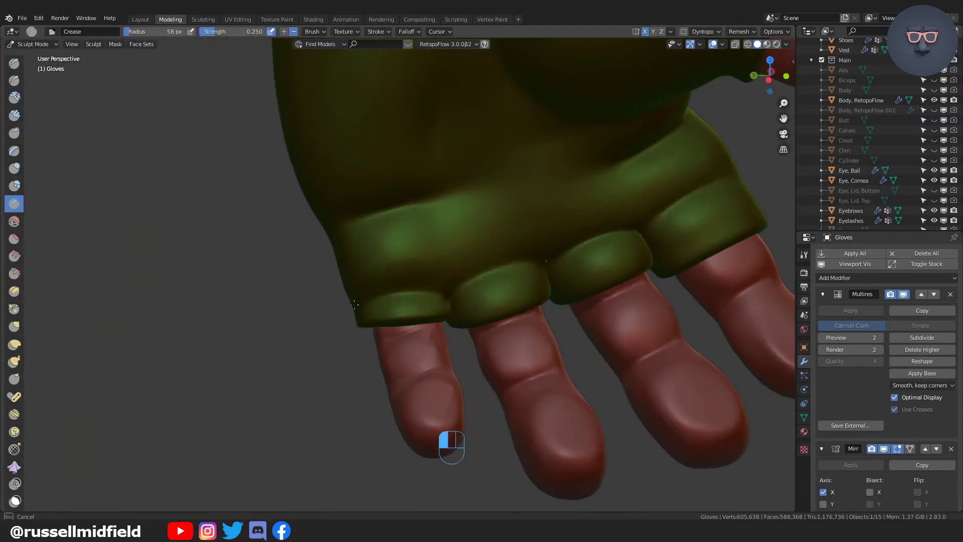
{"action": "left_click_drag", "start_coordinate": [348, 296], "coordinate": [355, 323], "text": "shift"}
{"action": "mouse_move", "coordinate": [355, 323]}
{"action": "middle_mouse_down", "text": "shift"}
{"action": "mouse_move", "coordinate": [344, 337]}
{"action": "mouse_move", "coordinate": [451, 311]}
{"action": "mouse_move", "coordinate": [402, 323]}
{"action": "mouse_move", "coordinate": [413, 346]}
{"action": "mouse_move", "coordinate": [386, 299]}
{"action": "mouse_move", "coordinate": [435, 281]}
{"action": "middle_mouse_up", "text": "shift"}
{"action": "key", "text": "f"}
{"action": "left_click", "coordinate": [393, 323]}
{"action": "key", "text": "shift+c"}
{"action": "left_click_drag", "start_coordinate": [437, 282], "coordinate": [413, 321], "text": "ctrl"}
{"action": "middle_click_drag", "start_coordinate": [413, 321], "coordinate": [452, 301]}
{"action": "left_click_drag", "start_coordinate": [501, 311], "coordinate": [490, 350], "text": "ctrl"}
{"action": "mouse_move", "coordinate": [489, 351]}
{"action": "middle_mouse_down"}
{"action": "mouse_move", "coordinate": [544, 316]}
{"action": "mouse_move", "coordinate": [309, 267]}
{"action": "mouse_move", "coordinate": [461, 260]}
{"action": "middle_mouse_up"}
{"action": "key", "text": "shift+c"}
{"action": "mouse_move", "coordinate": [529, 236]}
{"action": "middle_mouse_down"}
{"action": "mouse_move", "coordinate": [440, 368]}
{"action": "mouse_move", "coordinate": [409, 370]}
{"action": "mouse_move", "coordinate": [424, 281]}
{"action": "middle_mouse_up"}
{"action": "left_click_drag", "start_coordinate": [426, 219], "coordinate": [424, 277]}
Undo the recent run of crease strokes on the glove and redo the last undone one.
{"action": "mouse_move", "coordinate": [451, 291]}
{"action": "middle_mouse_down"}
{"action": "mouse_move", "coordinate": [618, 289]}
{"action": "mouse_move", "coordinate": [548, 280]}
{"action": "mouse_move", "coordinate": [617, 264]}
{"action": "mouse_move", "coordinate": [642, 317]}
{"action": "middle_mouse_up"}
{"action": "key", "text": "ctrl+z"}
{"action": "key", "text": "ctrl+z"}
{"action": "key", "text": "ctrl+z"}
{"action": "key", "text": "ctrl+z"}
{"action": "key", "text": "ctrl+z"}
{"action": "key", "text": "ctrl+z"}
{"action": "key", "text": "ctrl+z"}
{"action": "key", "text": "ctrl+z"}
{"action": "key", "text": "ctrl+z"}
{"action": "key", "text": "ctrl+z"}
{"action": "key", "text": "ctrl+shift+z"}
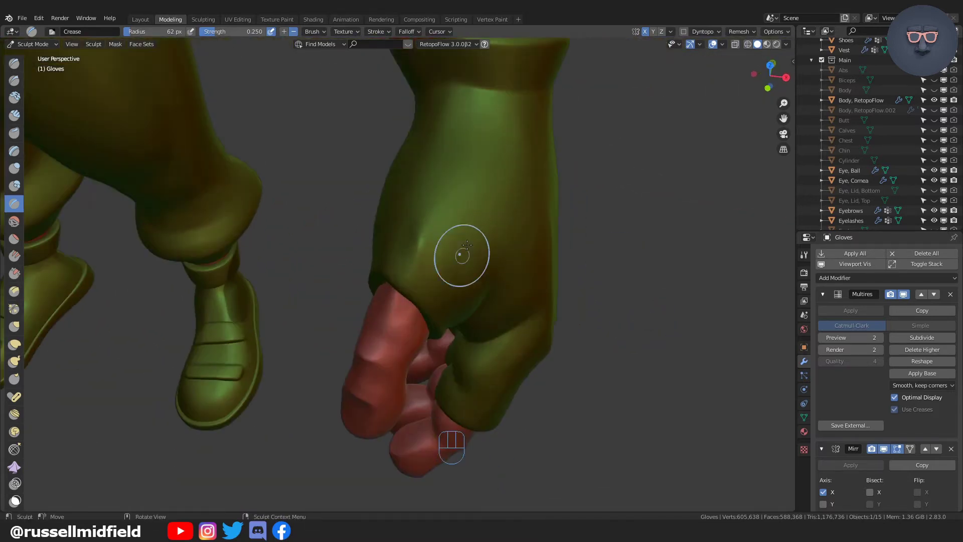
Inspect the glove from several sides, return to Object Mode and switch the viewport back to Rendered shading.
{"action": "middle_click_drag", "start_coordinate": [467, 245], "coordinate": [416, 203]}
{"action": "middle_click_drag", "start_coordinate": [522, 241], "coordinate": [524, 269]}
{"action": "scroll", "coordinate": [524, 269], "scroll_direction": "down", "scroll_amount": 3}
{"action": "scroll", "coordinate": [517, 278], "scroll_direction": "up", "scroll_amount": 1}
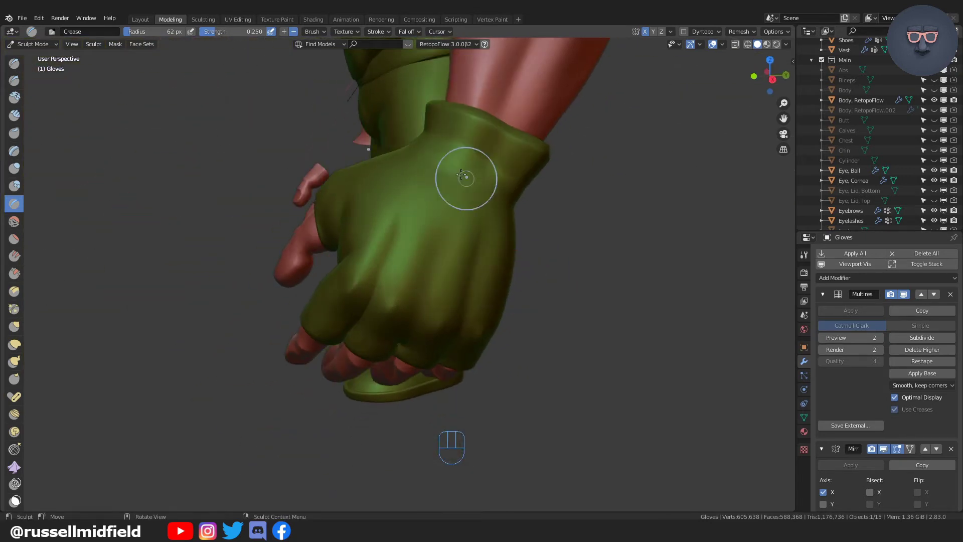
{"action": "mouse_move", "coordinate": [461, 173]}
{"action": "middle_mouse_down"}
{"action": "mouse_move", "coordinate": [426, 175]}
{"action": "mouse_move", "coordinate": [303, 108]}
{"action": "mouse_move", "coordinate": [456, 193]}
{"action": "mouse_move", "coordinate": [483, 370]}
{"action": "mouse_move", "coordinate": [567, 346]}
{"action": "mouse_move", "coordinate": [482, 332]}
{"action": "middle_mouse_up"}
{"action": "scroll", "coordinate": [483, 370], "scroll_direction": "down", "scroll_amount": 6}
{"action": "key", "text": "ctrl+Tab"}
{"action": "left_click", "coordinate": [506, 321]}
{"action": "left_click", "coordinate": [776, 44]}
{"action": "scroll", "coordinate": [552, 281], "scroll_direction": "down", "scroll_amount": 4}
{"action": "middle_click_drag", "start_coordinate": [576, 273], "coordinate": [495, 284]}
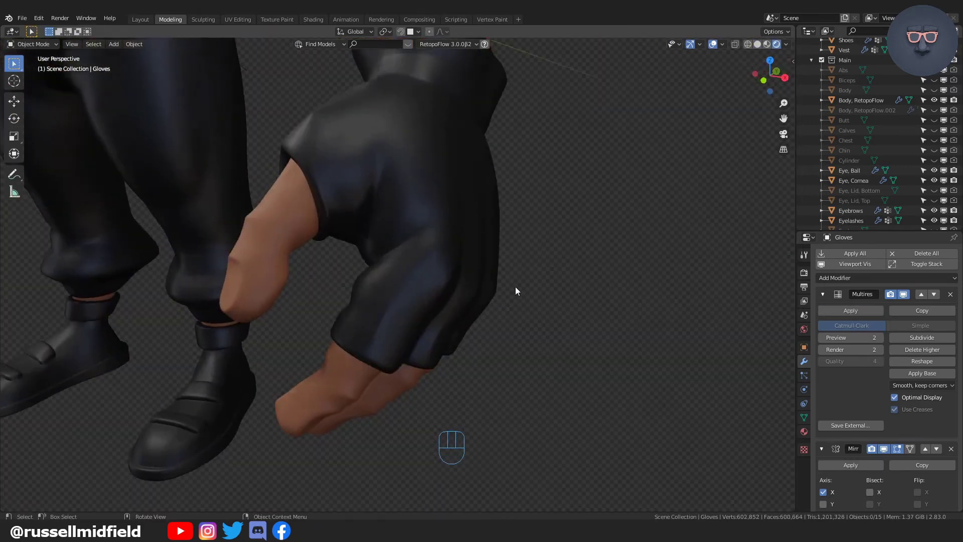
Re-enter Sculpt Mode on the gloves and nudge the surface with the Elastic Deform brush at a 54 px radius.
{"action": "key", "text": "ctrl+Tab"}
{"action": "mouse_move", "coordinate": [417, 296]}
{"action": "middle_mouse_down", "text": "shift"}
{"action": "mouse_move", "coordinate": [409, 301]}
{"action": "mouse_move", "coordinate": [451, 230]}
{"action": "mouse_move", "coordinate": [305, 101]}
{"action": "mouse_move", "coordinate": [414, 193]}
{"action": "middle_mouse_up", "text": "shift"}
{"action": "key", "text": "shift+c"}
{"action": "mouse_move", "coordinate": [410, 236]}
{"action": "middle_mouse_down"}
{"action": "mouse_move", "coordinate": [413, 275]}
{"action": "mouse_move", "coordinate": [456, 220]}
{"action": "middle_mouse_up"}
{"action": "key", "text": "f"}
{"action": "left_click", "coordinate": [402, 275]}
{"action": "left_click_drag", "start_coordinate": [456, 221], "coordinate": [454, 226]}
{"action": "mouse_move", "coordinate": [453, 225]}
{"action": "middle_mouse_down"}
{"action": "mouse_move", "coordinate": [414, 229]}
{"action": "mouse_move", "coordinate": [401, 252]}
{"action": "middle_mouse_up"}
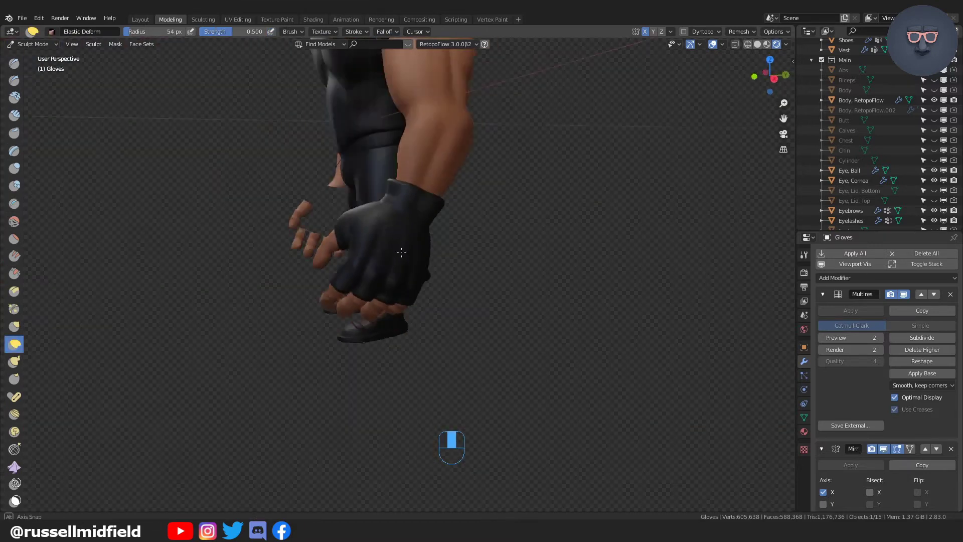
Leave Sculpt Mode, review the whole character and select the shoes.
{"action": "key", "text": "Tab"}
{"action": "left_click", "coordinate": [321, 216]}
{"action": "scroll", "coordinate": [501, 216], "scroll_direction": "down", "scroll_amount": 3}
{"action": "left_click", "coordinate": [525, 217]}
{"action": "middle_click_drag", "start_coordinate": [525, 217], "coordinate": [582, 272]}
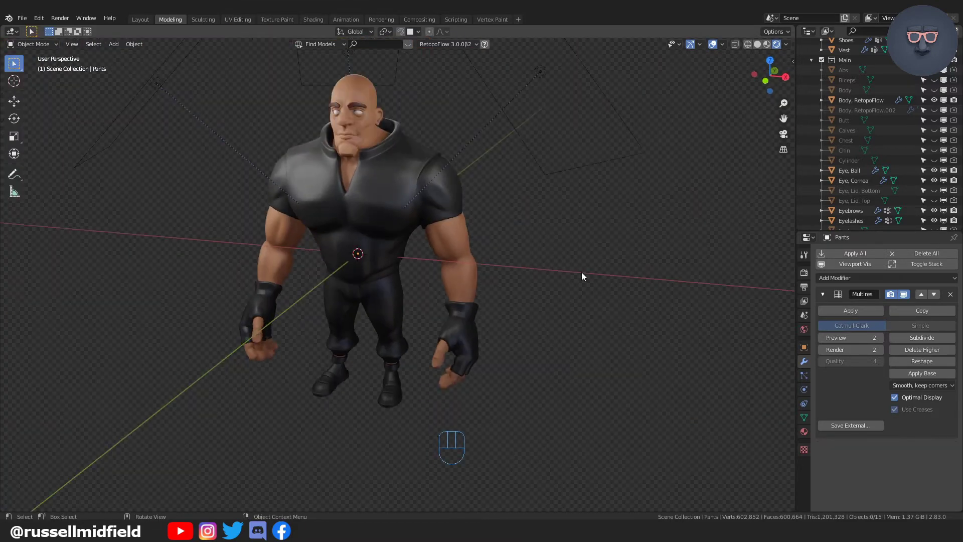
{"action": "scroll", "coordinate": [502, 316], "scroll_direction": "up", "scroll_amount": 8}
{"action": "middle_click_drag", "start_coordinate": [498, 319], "coordinate": [555, 269], "text": "shift"}
{"action": "left_click", "coordinate": [505, 321]}
{"action": "middle_click_drag", "start_coordinate": [524, 335], "coordinate": [517, 341]}
{"action": "middle_click_drag", "start_coordinate": [517, 342], "coordinate": [561, 274], "text": "shift"}
{"action": "key", "text": "ctrl+Tab"}
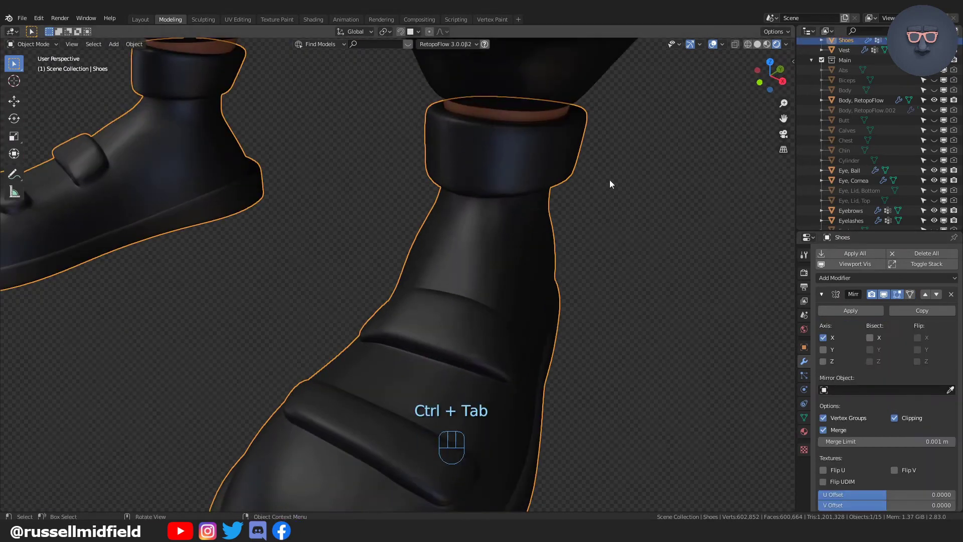
Isolate the pants in Local View, examine their mesh in Edit Mode and restore the full scene in Object Mode.
{"action": "scroll", "coordinate": [610, 184], "scroll_direction": "down", "scroll_amount": 4}
{"action": "middle_click_drag", "start_coordinate": [587, 111], "coordinate": [624, 213], "text": "shift"}
{"action": "left_click", "coordinate": [625, 214]}
{"action": "key", "text": "KP_Divide"}
{"action": "key", "text": "Tab"}
{"action": "middle_click_drag", "start_coordinate": [596, 166], "coordinate": [597, 241], "text": "shift"}
{"action": "scroll", "coordinate": [601, 240], "scroll_direction": "down", "scroll_amount": 6}
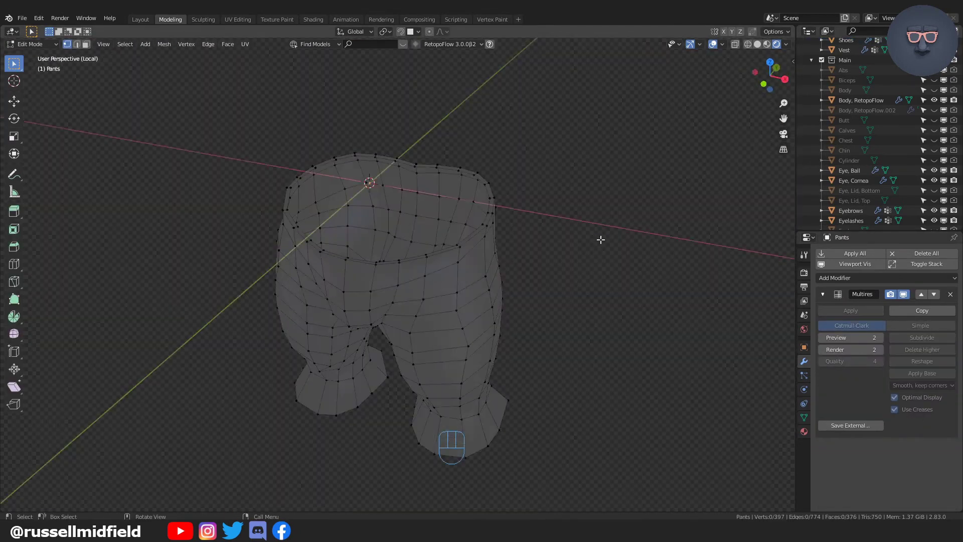
{"action": "key", "text": "KP_Divide"}
{"action": "key", "text": "Tab"}
Select the shoes and remove the Subdivision modifier from their modifier stack.
{"action": "scroll", "coordinate": [600, 240], "scroll_direction": "up", "scroll_amount": 5}
{"action": "middle_click_drag", "start_coordinate": [605, 361], "coordinate": [591, 225], "text": "shift"}
{"action": "left_click", "coordinate": [494, 280]}
{"action": "scroll", "coordinate": [905, 368], "scroll_direction": "down", "scroll_amount": 5}
{"action": "scroll", "coordinate": [951, 434], "scroll_direction": "down", "scroll_amount": 5}
{"action": "left_click", "coordinate": [951, 432]}
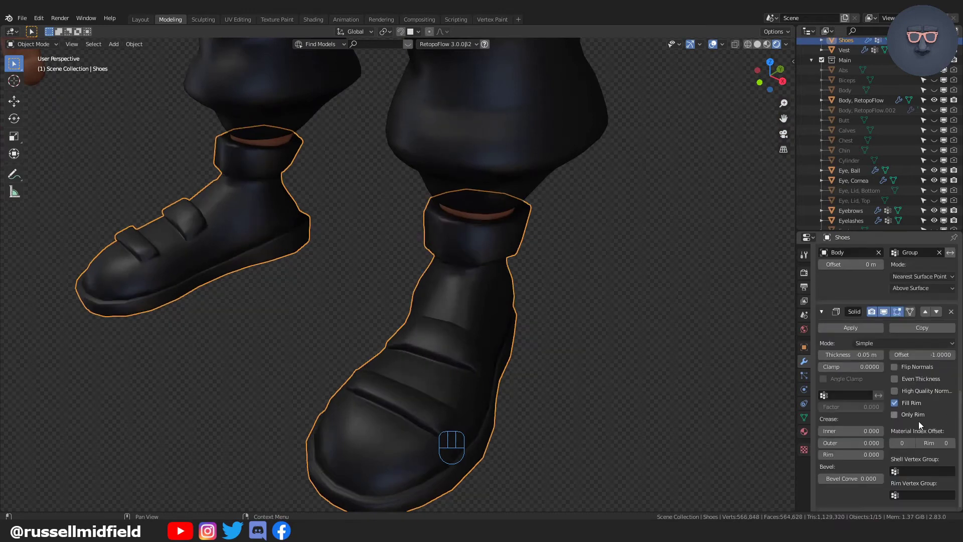
{"action": "left_click", "coordinate": [918, 416]}
Apply all of the shoes' remaining modifiers and add a Multiresolution modifier subdivided to level 2.
{"action": "scroll", "coordinate": [922, 403], "scroll_direction": "up", "scroll_amount": 10}
{"action": "left_click", "coordinate": [865, 255]}
{"action": "left_click", "coordinate": [867, 278]}
{"action": "left_click", "coordinate": [737, 384]}
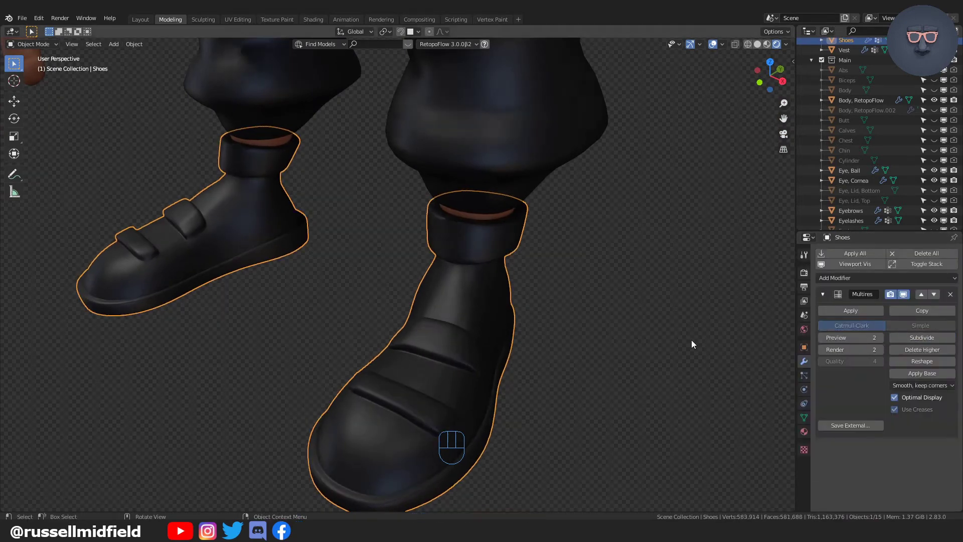
Examine the shoes' mesh in Edit Mode and return to Object Mode.
{"action": "scroll", "coordinate": [691, 342], "scroll_direction": "up", "scroll_amount": 4}
{"action": "middle_click_drag", "start_coordinate": [691, 342], "coordinate": [647, 335]}
{"action": "middle_click_drag", "start_coordinate": [647, 335], "coordinate": [677, 346], "text": "shift"}
{"action": "key", "text": "Tab"}
{"action": "middle_click_drag", "start_coordinate": [514, 316], "coordinate": [489, 327]}
{"action": "scroll", "coordinate": [491, 331], "scroll_direction": "down", "scroll_amount": 4}
{"action": "middle_click_drag", "start_coordinate": [494, 341], "coordinate": [560, 317], "text": "shift"}
{"action": "key", "text": "Tab"}
Enter Sculpt Mode on the shoes and ready the Elastic Deform brush with a 94 px radius.
{"action": "left_click", "coordinate": [517, 269]}
{"action": "mouse_move", "coordinate": [501, 200]}
{"action": "middle_mouse_down", "text": "shift"}
{"action": "mouse_move", "coordinate": [516, 273]}
{"action": "mouse_move", "coordinate": [531, 213]}
{"action": "mouse_move", "coordinate": [611, 225]}
{"action": "mouse_move", "coordinate": [480, 301]}
{"action": "mouse_move", "coordinate": [425, 316]}
{"action": "mouse_move", "coordinate": [460, 313]}
{"action": "mouse_move", "coordinate": [447, 370]}
{"action": "mouse_move", "coordinate": [415, 288]}
{"action": "middle_mouse_up", "text": "shift"}
{"action": "key", "text": "ctrl+Tab"}
{"action": "left_click", "coordinate": [530, 265]}
{"action": "key", "text": "f"}
{"action": "key", "text": "g"}
{"action": "key", "text": "ctrl+Tab"}
{"action": "left_click", "coordinate": [414, 303]}
{"action": "left_click", "coordinate": [419, 307]}
{"action": "key", "text": "ctrl+Tab"}
{"action": "left_click", "coordinate": [460, 341]}
{"action": "key", "text": "f"}
{"action": "key", "text": "f"}
Sculpt creases around the shoe straps with the Crease brush at 74 px, undo the last stroke and smooth beside the upper strap.
{"action": "key", "text": "shift+c"}
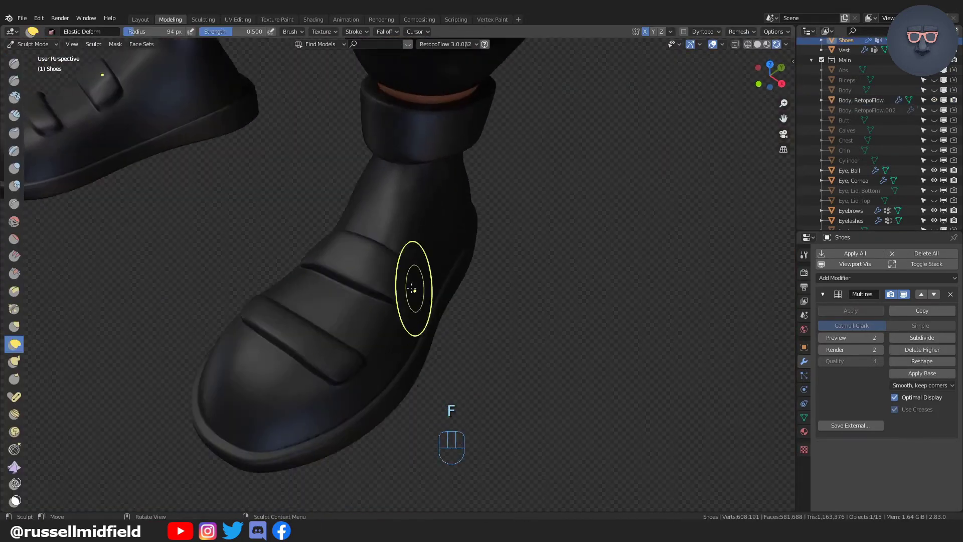
{"action": "mouse_move", "coordinate": [371, 241]}
{"action": "middle_mouse_down"}
{"action": "mouse_move", "coordinate": [423, 211]}
{"action": "mouse_move", "coordinate": [447, 271]}
{"action": "middle_mouse_up"}
{"action": "left_click_drag", "start_coordinate": [293, 370], "coordinate": [321, 369], "text": "ctrl"}
{"action": "left_click_drag", "start_coordinate": [307, 267], "coordinate": [292, 321], "text": "ctrl"}
{"action": "middle_click_drag", "start_coordinate": [306, 261], "coordinate": [369, 271]}
{"action": "key", "text": "ctrl+z"}
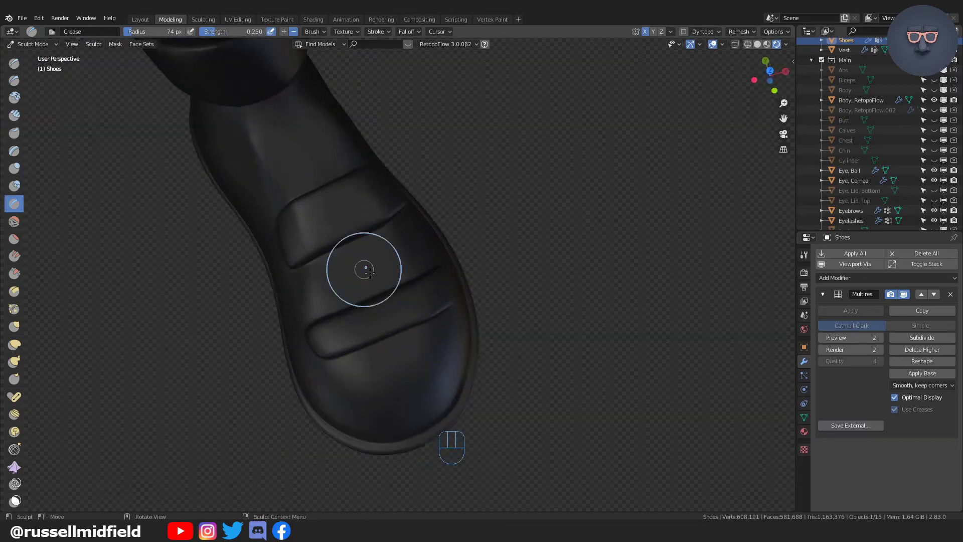
{"action": "middle_click_drag", "start_coordinate": [347, 109], "coordinate": [389, 60]}
{"action": "left_click_drag", "start_coordinate": [280, 228], "coordinate": [301, 246], "text": "shift"}
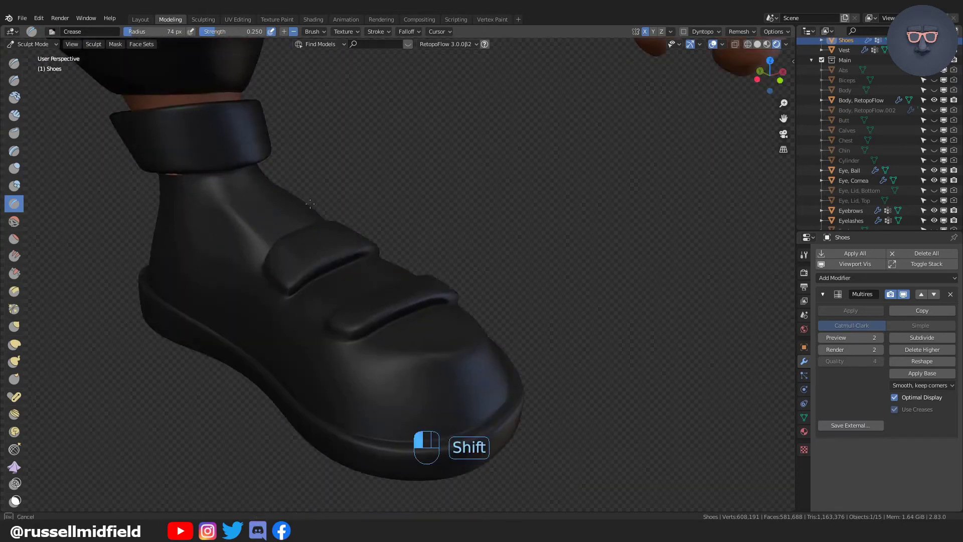
Reshape the shoe's ankle and cuff with the Elastic Deform brush, starting at a 110 px radius.
{"action": "mouse_move", "coordinate": [300, 246]}
{"action": "middle_mouse_down"}
{"action": "mouse_move", "coordinate": [331, 226]}
{"action": "mouse_move", "coordinate": [311, 231]}
{"action": "middle_mouse_up"}
{"action": "key", "text": "f"}
{"action": "left_click", "coordinate": [194, 195]}
{"action": "key", "text": "g"}
{"action": "middle_click_drag", "start_coordinate": [193, 196], "coordinate": [30, 198]}
{"action": "middle_click_drag", "start_coordinate": [488, 195], "coordinate": [542, 205]}
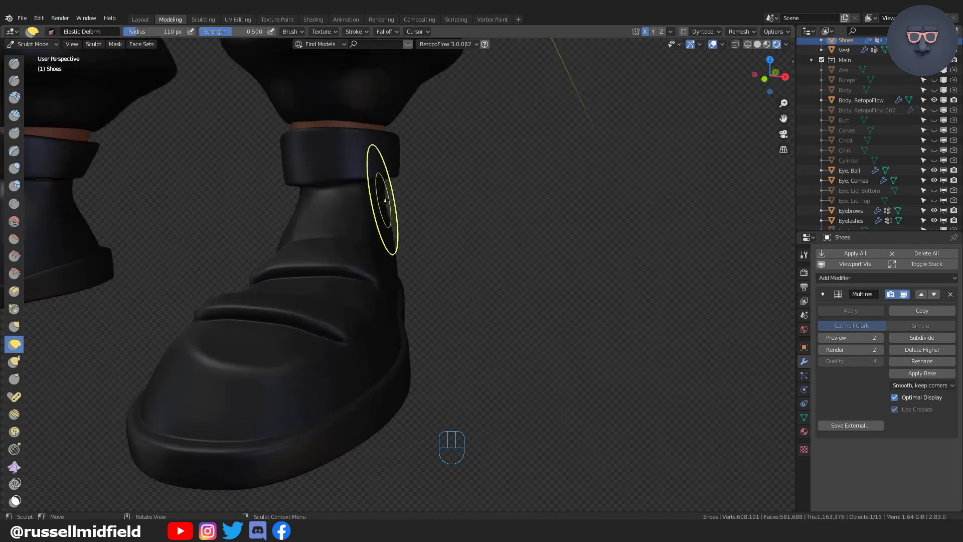
{"action": "key", "text": "f"}
{"action": "left_click", "coordinate": [380, 200]}
{"action": "middle_click_drag", "start_coordinate": [380, 200], "coordinate": [441, 197]}
{"action": "middle_click_drag", "start_coordinate": [326, 197], "coordinate": [296, 196]}
{"action": "left_click_drag", "start_coordinate": [409, 167], "coordinate": [418, 163]}
Sculpt creases into the shoe's ankle above the heel with the Crease brush at a 73 px radius.
{"action": "mouse_move", "coordinate": [557, 200]}
{"action": "middle_mouse_down"}
{"action": "mouse_move", "coordinate": [495, 211]}
{"action": "mouse_move", "coordinate": [566, 216]}
{"action": "middle_mouse_up"}
{"action": "mouse_move", "coordinate": [426, 301]}
{"action": "middle_mouse_down", "text": "ctrl"}
{"action": "mouse_move", "coordinate": [425, 337]}
{"action": "mouse_move", "coordinate": [421, 225]}
{"action": "mouse_move", "coordinate": [398, 256]}
{"action": "mouse_move", "coordinate": [428, 197]}
{"action": "middle_mouse_up", "text": "ctrl"}
{"action": "key", "text": "f"}
{"action": "left_click", "coordinate": [409, 234]}
{"action": "key", "text": "shift+c"}
{"action": "middle_click_drag", "start_coordinate": [324, 191], "coordinate": [423, 219]}
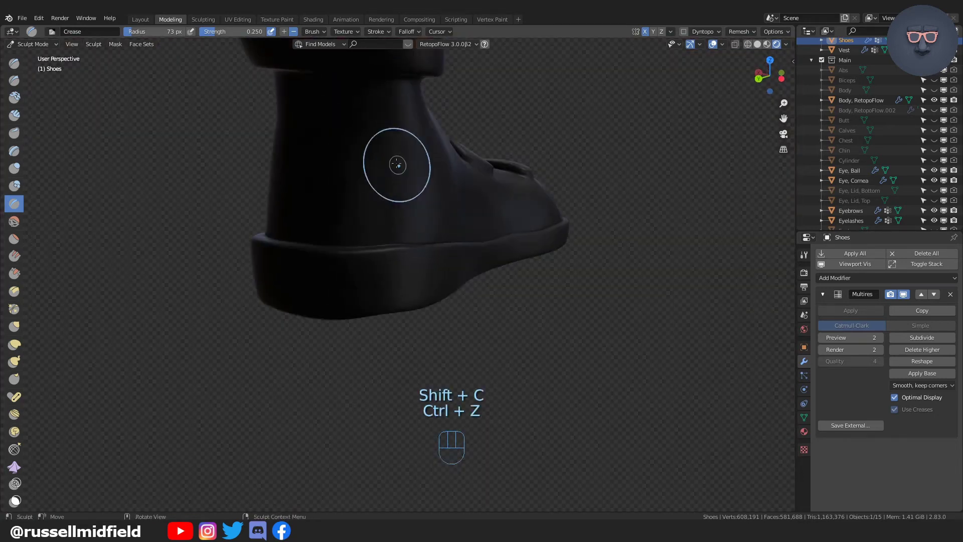
{"action": "mouse_move", "coordinate": [523, 257]}
{"action": "middle_mouse_down"}
{"action": "mouse_move", "coordinate": [544, 317]}
{"action": "mouse_move", "coordinate": [528, 322]}
{"action": "mouse_move", "coordinate": [534, 299]}
{"action": "mouse_move", "coordinate": [497, 257]}
{"action": "mouse_move", "coordinate": [494, 166]}
{"action": "middle_mouse_up"}
{"action": "scroll", "coordinate": [528, 322], "scroll_direction": "down", "scroll_amount": 10}
{"action": "scroll", "coordinate": [494, 165], "scroll_direction": "up", "scroll_amount": 10}
{"action": "mouse_move", "coordinate": [494, 165]}
{"action": "middle_mouse_down"}
{"action": "mouse_move", "coordinate": [456, 383]}
{"action": "mouse_move", "coordinate": [393, 178]}
{"action": "middle_mouse_up"}
Smooth the shoe's ankle area and refine its folds with the resized Crease brush.
{"action": "key", "text": "s"}
{"action": "mouse_move", "coordinate": [335, 297]}
{"action": "middle_mouse_down"}
{"action": "mouse_move", "coordinate": [306, 201]}
{"action": "mouse_move", "coordinate": [438, 140]}
{"action": "middle_mouse_up"}
{"action": "mouse_move", "coordinate": [532, 146]}
{"action": "middle_mouse_down"}
{"action": "mouse_move", "coordinate": [473, 176]}
{"action": "mouse_move", "coordinate": [494, 220]}
{"action": "middle_mouse_up"}
{"action": "key", "text": "f"}
{"action": "left_click", "coordinate": [452, 185]}
{"action": "key", "text": "shift+c"}
{"action": "mouse_move", "coordinate": [451, 185]}
{"action": "middle_mouse_down"}
{"action": "mouse_move", "coordinate": [492, 182]}
{"action": "mouse_move", "coordinate": [504, 404]}
{"action": "mouse_move", "coordinate": [454, 249]}
{"action": "mouse_move", "coordinate": [464, 210]}
{"action": "mouse_move", "coordinate": [402, 201]}
{"action": "middle_mouse_up"}
{"action": "key", "text": "f"}
{"action": "left_click", "coordinate": [465, 210]}
Leave the shoes' Sculpt Mode, select the vest and enter Sculpt Mode on it.
{"action": "middle_click_drag", "start_coordinate": [401, 200], "coordinate": [503, 182], "text": "shift"}
{"action": "scroll", "coordinate": [639, 312], "scroll_direction": "down", "scroll_amount": 5}
{"action": "mouse_move", "coordinate": [640, 312]}
{"action": "middle_mouse_down", "text": "shift"}
{"action": "mouse_move", "coordinate": [645, 329]}
{"action": "mouse_move", "coordinate": [692, 344]}
{"action": "mouse_move", "coordinate": [662, 339]}
{"action": "mouse_move", "coordinate": [612, 238]}
{"action": "mouse_move", "coordinate": [652, 281]}
{"action": "middle_mouse_up", "text": "shift"}
{"action": "scroll", "coordinate": [692, 345], "scroll_direction": "down", "scroll_amount": 8}
{"action": "scroll", "coordinate": [647, 316], "scroll_direction": "down", "scroll_amount": 3}
{"action": "scroll", "coordinate": [612, 238], "scroll_direction": "up", "scroll_amount": 3}
{"action": "key", "text": "ctrl+Tab"}
{"action": "left_click", "coordinate": [476, 277]}
{"action": "key", "text": "ctrl+Tab"}
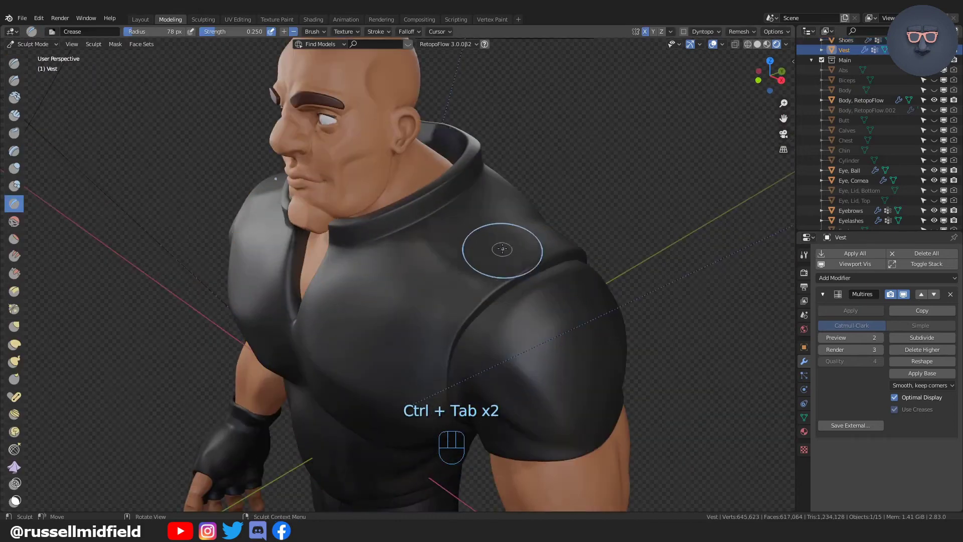
Reshape the vest's collar and neckline with the Elastic Deform brush, using radii of 200 px and 134 px.
{"action": "middle_click_drag", "start_coordinate": [501, 250], "coordinate": [513, 254]}
{"action": "key", "text": "f"}
{"action": "middle_click_drag", "start_coordinate": [463, 228], "coordinate": [406, 246]}
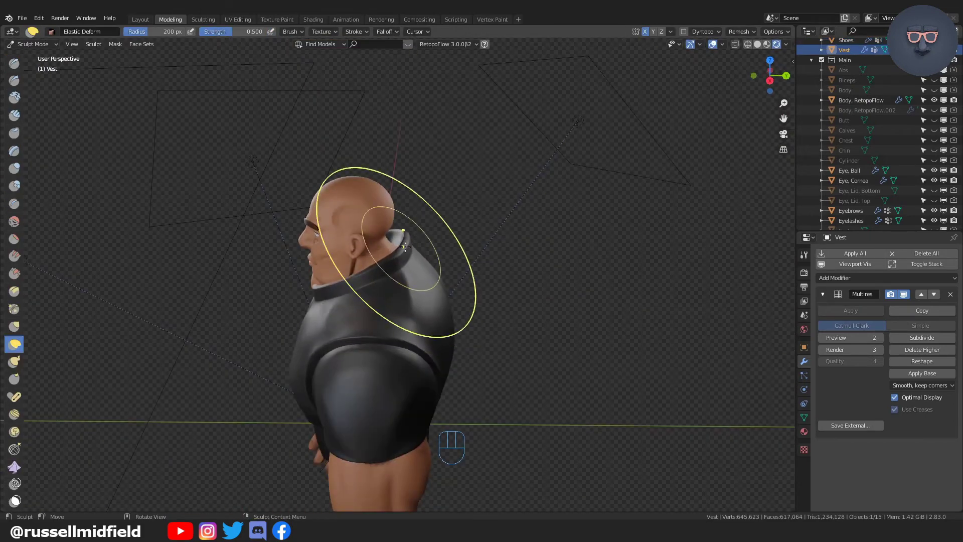
{"action": "middle_click_drag", "start_coordinate": [448, 290], "coordinate": [481, 251]}
{"action": "key", "text": "f"}
{"action": "left_click", "coordinate": [469, 303]}
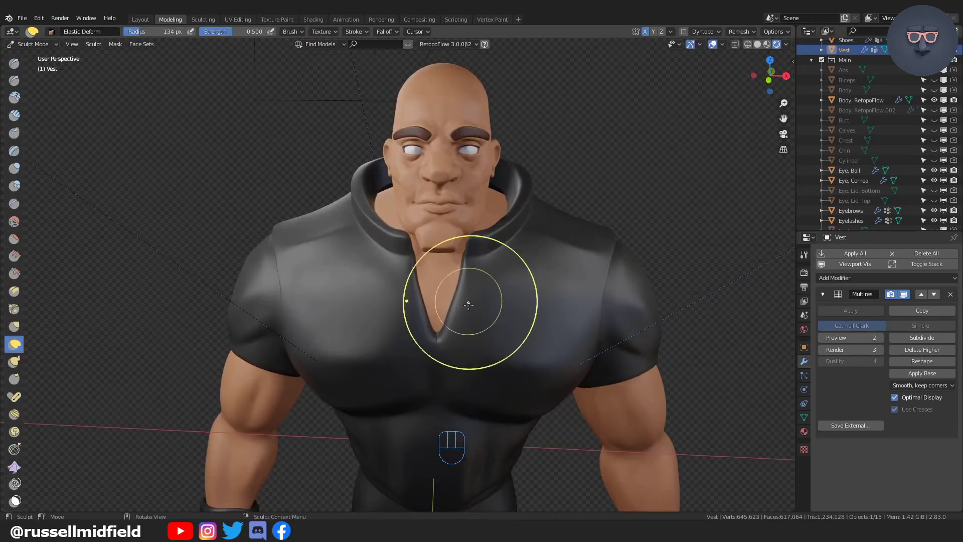
Adjust the vest's shoulders beside the collar with the Elastic Deform brush at a 153 px radius.
{"action": "middle_click_drag", "start_coordinate": [567, 210], "coordinate": [536, 201]}
{"action": "mouse_move", "coordinate": [536, 201]}
{"action": "middle_mouse_down", "text": "shift"}
{"action": "mouse_move", "coordinate": [546, 119]}
{"action": "mouse_move", "coordinate": [486, 150]}
{"action": "mouse_move", "coordinate": [494, 146]}
{"action": "middle_mouse_up", "text": "shift"}
{"action": "scroll", "coordinate": [588, 136], "scroll_direction": "down", "scroll_amount": 2}
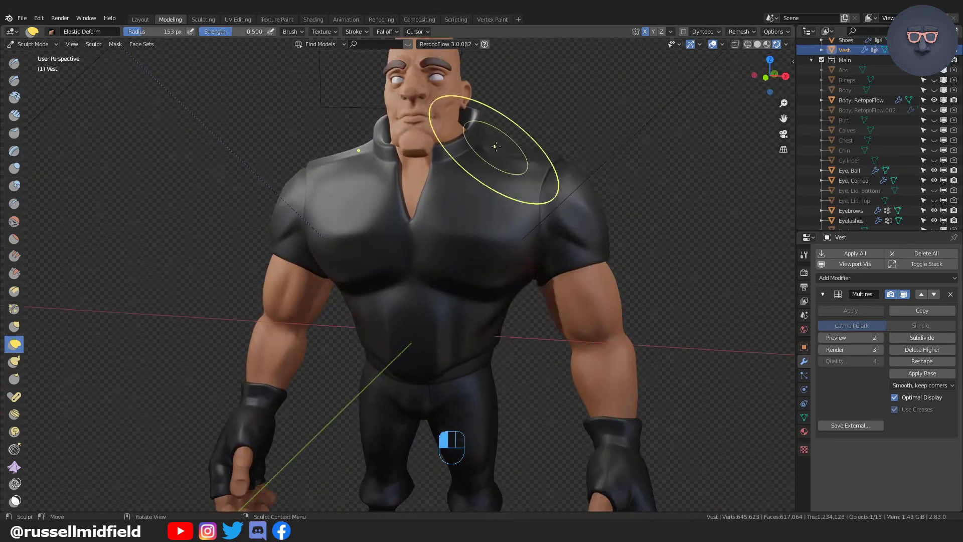
{"action": "left_click_drag", "start_coordinate": [494, 146], "coordinate": [493, 140]}
{"action": "middle_click_drag", "start_coordinate": [493, 151], "coordinate": [351, 161]}
{"action": "left_click_drag", "start_coordinate": [396, 159], "coordinate": [400, 153]}
Reshape the vest's back and side with the Elastic Deform brush at a 123 px radius.
{"action": "middle_click_drag", "start_coordinate": [427, 200], "coordinate": [376, 203]}
{"action": "scroll", "coordinate": [384, 241], "scroll_direction": "up", "scroll_amount": 3}
{"action": "middle_click_drag", "start_coordinate": [386, 266], "coordinate": [388, 213], "text": "shift"}
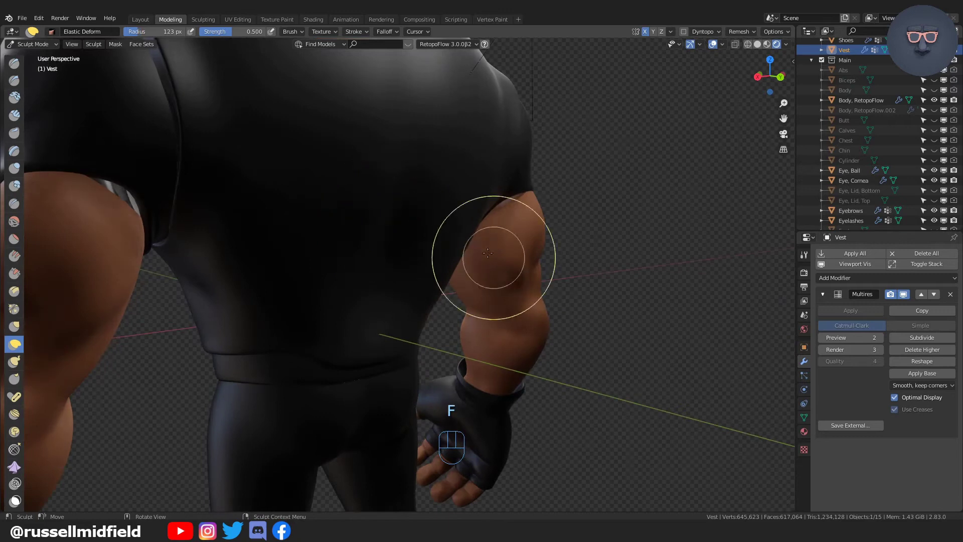
{"action": "middle_click_drag", "start_coordinate": [487, 253], "coordinate": [451, 251]}
{"action": "middle_click_drag", "start_coordinate": [471, 216], "coordinate": [487, 273], "text": "shift"}
{"action": "key", "text": "f"}
{"action": "left_click", "coordinate": [495, 273]}
{"action": "middle_click_drag", "start_coordinate": [482, 241], "coordinate": [441, 251]}
Sculpt folds down the vest's back with the Crease brush at 106 px and undo the last two strokes.
{"action": "key", "text": "shift+c"}
{"action": "left_click_drag", "start_coordinate": [423, 134], "coordinate": [414, 301]}
{"action": "middle_click_drag", "start_coordinate": [351, 320], "coordinate": [398, 296]}
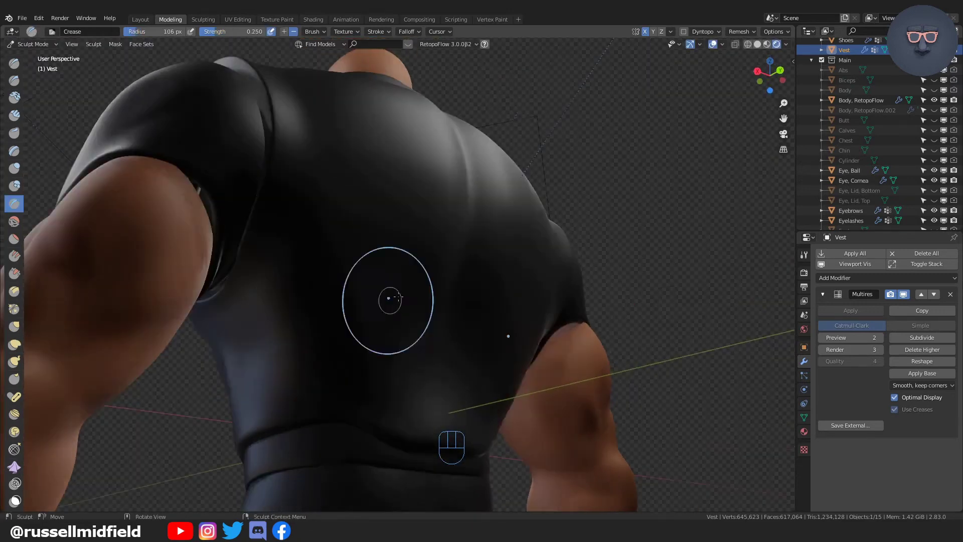
{"action": "middle_click_drag", "start_coordinate": [286, 315], "coordinate": [305, 377]}
{"action": "middle_click_drag", "start_coordinate": [320, 310], "coordinate": [336, 351]}
{"action": "middle_click_drag", "start_coordinate": [336, 321], "coordinate": [351, 388], "text": "shift"}
{"action": "key", "text": "shift+c"}
{"action": "middle_click_drag", "start_coordinate": [301, 351], "coordinate": [336, 351]}
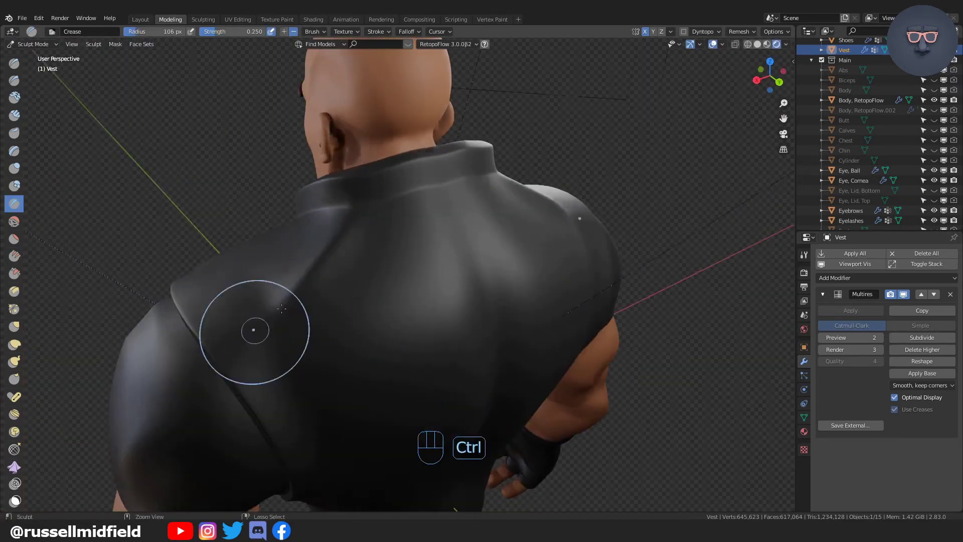
{"action": "key", "text": "ctrl+z"}
{"action": "key", "text": "ctrl+z"}
Review the sculpted clothing on the whole character from several angles.
{"action": "middle_click_drag", "start_coordinate": [402, 327], "coordinate": [432, 189]}
{"action": "key", "text": "shift+c"}
{"action": "scroll", "coordinate": [451, 351], "scroll_direction": "down", "scroll_amount": 3}
{"action": "scroll", "coordinate": [459, 430], "scroll_direction": "up", "scroll_amount": 4}
{"action": "mouse_move", "coordinate": [460, 430]}
{"action": "middle_mouse_down"}
{"action": "mouse_move", "coordinate": [528, 375]}
{"action": "mouse_move", "coordinate": [511, 304]}
{"action": "middle_mouse_up"}
{"action": "scroll", "coordinate": [633, 342], "scroll_direction": "down", "scroll_amount": 5}
{"action": "mouse_move", "coordinate": [633, 342]}
{"action": "middle_mouse_down"}
{"action": "mouse_move", "coordinate": [633, 382]}
{"action": "mouse_move", "coordinate": [640, 317]}
{"action": "mouse_move", "coordinate": [645, 367]}
{"action": "mouse_move", "coordinate": [621, 336]}
{"action": "mouse_move", "coordinate": [598, 354]}
{"action": "middle_mouse_up"}
{"action": "scroll", "coordinate": [641, 318], "scroll_direction": "down", "scroll_amount": 2}
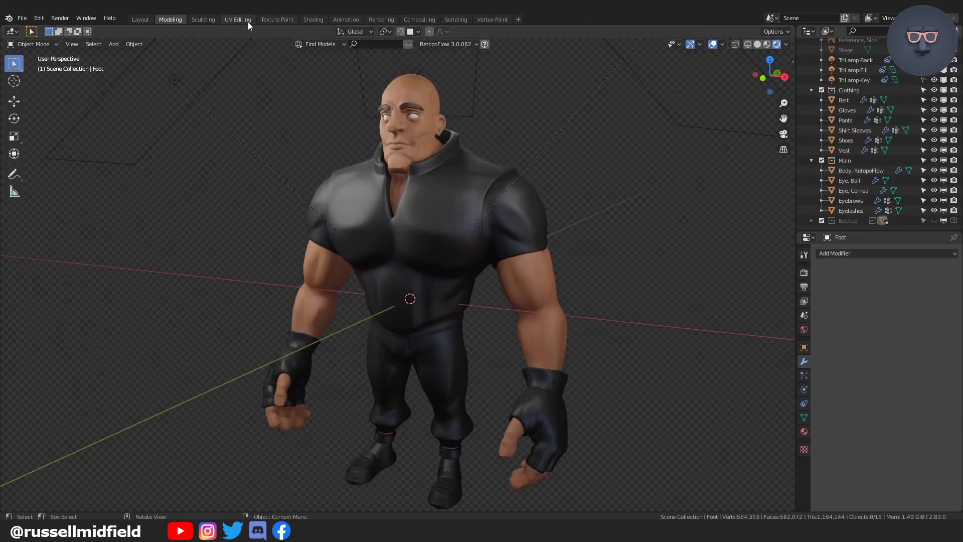
Switch to the UV Editing workspace and widen the 3D viewport.
{"action": "left_click", "coordinate": [239, 19]}
{"action": "scroll", "coordinate": [633, 175], "scroll_direction": "down", "scroll_amount": 9}
{"action": "mouse_move", "coordinate": [633, 175]}
{"action": "middle_mouse_down", "text": "shift"}
{"action": "mouse_move", "coordinate": [587, 188]}
{"action": "mouse_move", "coordinate": [631, 177]}
{"action": "middle_mouse_up", "text": "shift"}
{"action": "left_click_drag", "start_coordinate": [402, 227], "coordinate": [279, 228]}
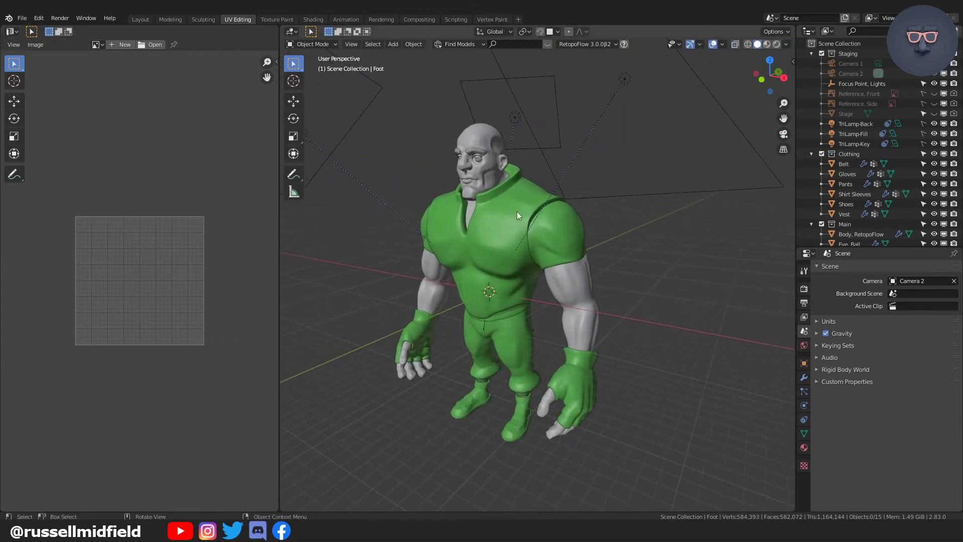
Isolate the vest in Local View and display it with Solid shading.
{"action": "middle_click_drag", "start_coordinate": [516, 212], "coordinate": [564, 198]}
{"action": "left_click", "coordinate": [767, 45]}
{"action": "scroll", "coordinate": [646, 147], "scroll_direction": "up", "scroll_amount": 3}
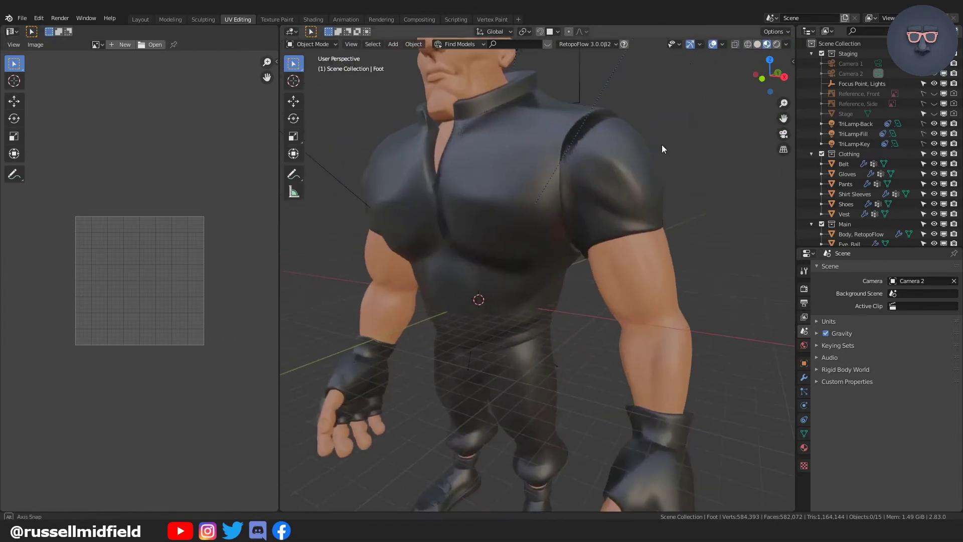
{"action": "left_click", "coordinate": [553, 167]}
{"action": "key", "text": "KP_Divide"}
{"action": "middle_click_drag", "start_coordinate": [556, 163], "coordinate": [608, 237]}
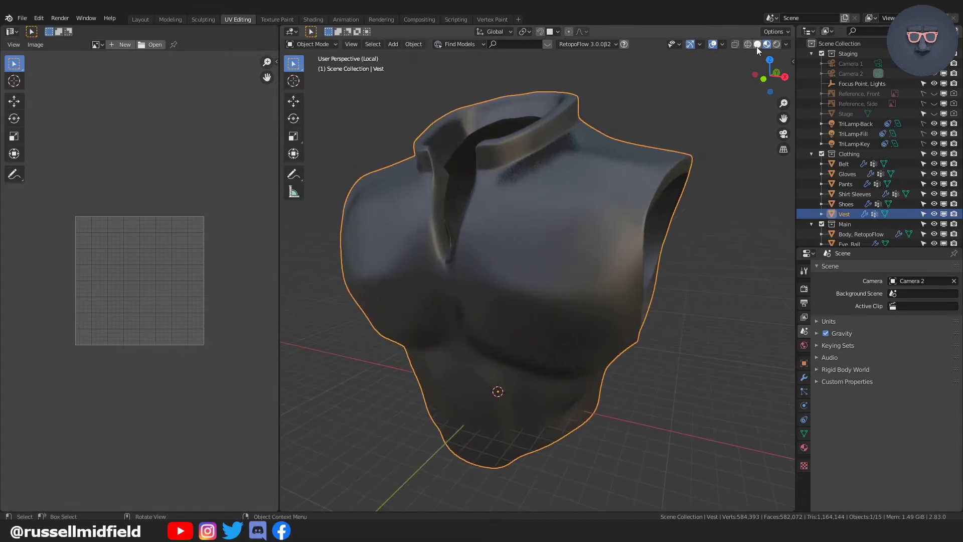
{"action": "left_click", "coordinate": [758, 44]}
{"action": "mouse_move", "coordinate": [691, 215]}
{"action": "middle_mouse_down"}
{"action": "mouse_move", "coordinate": [647, 221]}
{"action": "mouse_move", "coordinate": [681, 222]}
{"action": "middle_mouse_up"}
In Edit Mode, select the inner edge loops of both vest armholes and mark them as seams.
{"action": "key", "text": "alt+z"}
{"action": "key", "text": "Tab"}
{"action": "left_click", "coordinate": [627, 220]}
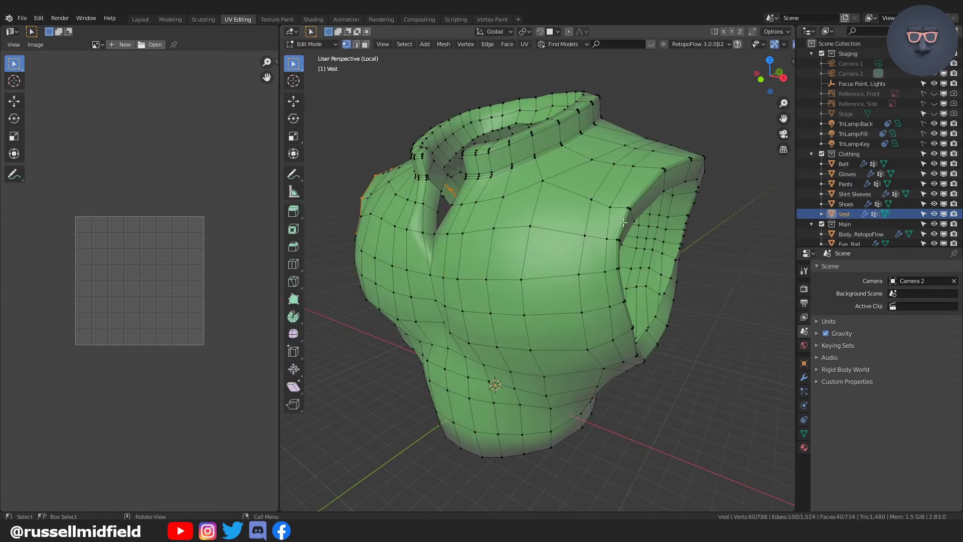
{"action": "middle_click_drag", "start_coordinate": [607, 196], "coordinate": [444, 256]}
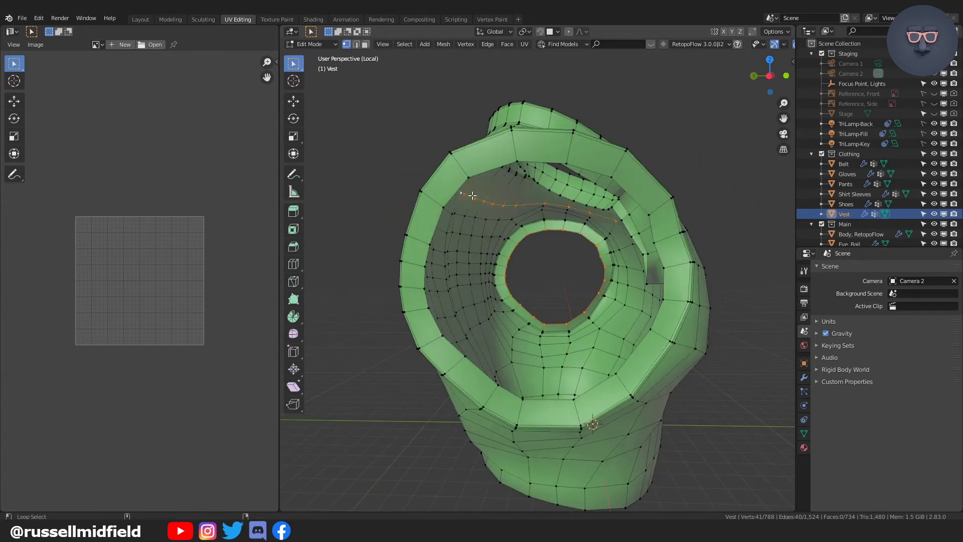
{"action": "left_click", "coordinate": [451, 197], "text": "alt+shift"}
{"action": "middle_click_drag", "start_coordinate": [451, 196], "coordinate": [528, 222]}
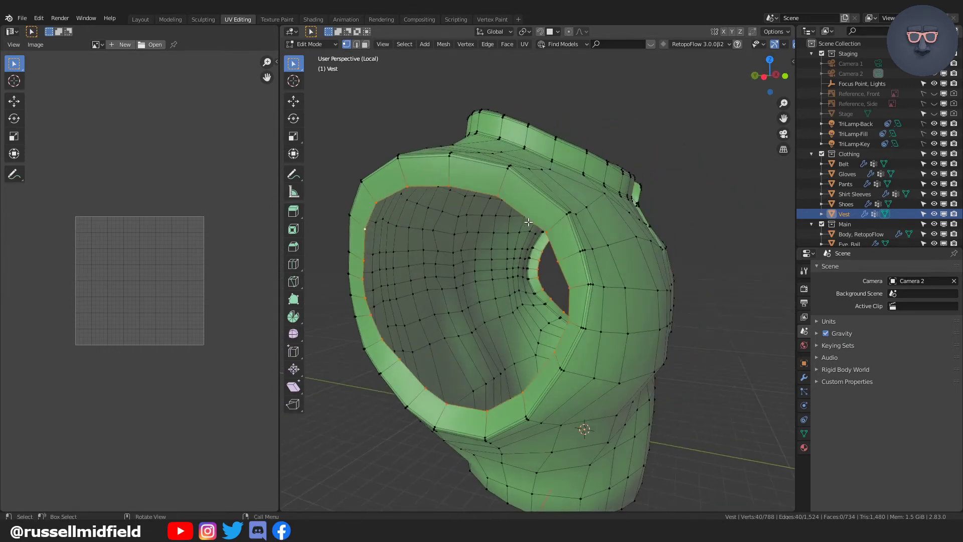
{"action": "key", "text": "ctrl+e"}
{"action": "left_click", "coordinate": [528, 221]}
Select the edge loops around the base, rim and inside of the vest's collar.
{"action": "middle_click_drag", "start_coordinate": [645, 247], "coordinate": [551, 259]}
{"action": "scroll", "coordinate": [516, 263], "scroll_direction": "up", "scroll_amount": 5}
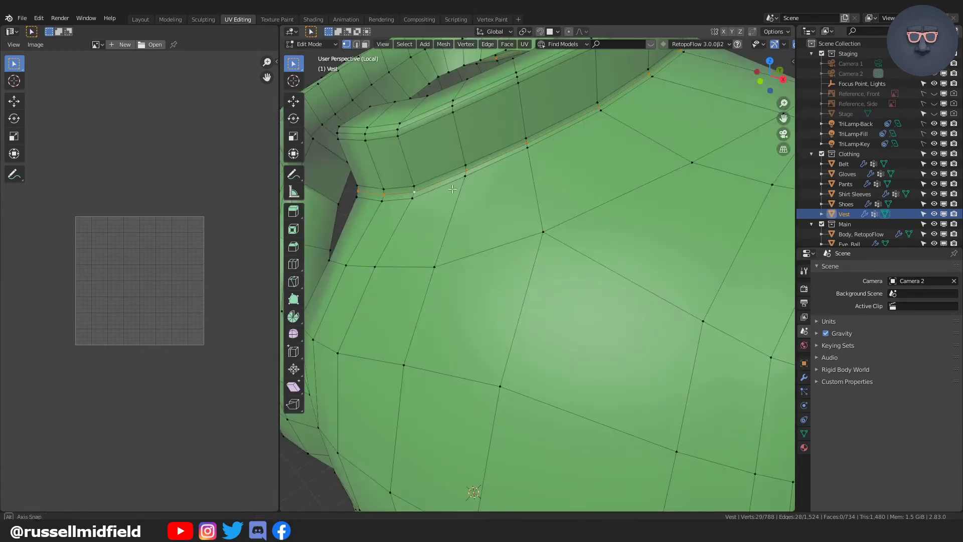
{"action": "middle_click_drag", "start_coordinate": [452, 189], "coordinate": [517, 250]}
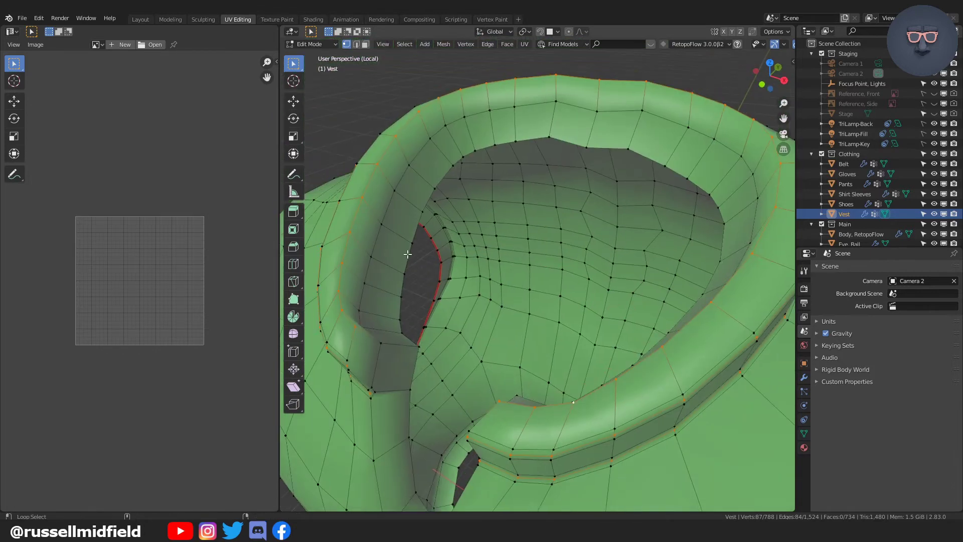
{"action": "middle_click_drag", "start_coordinate": [461, 290], "coordinate": [469, 259]}
{"action": "middle_click_drag", "start_coordinate": [473, 310], "coordinate": [472, 215], "text": "shift"}
{"action": "scroll", "coordinate": [532, 238], "scroll_direction": "down", "scroll_amount": 4}
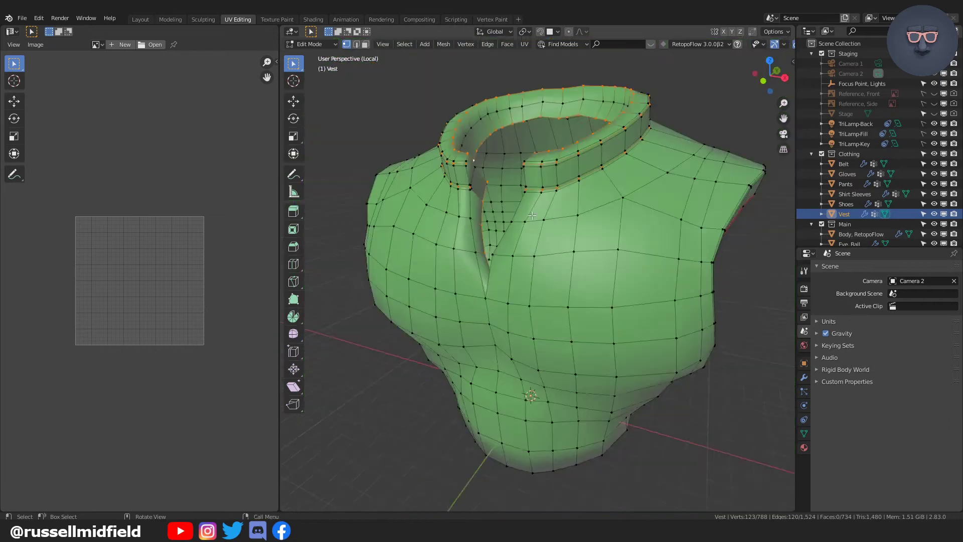
Add the centre front and centre back edge lines and the waist opening's inner loop to the selection.
{"action": "middle_click_drag", "start_coordinate": [538, 240], "coordinate": [521, 303]}
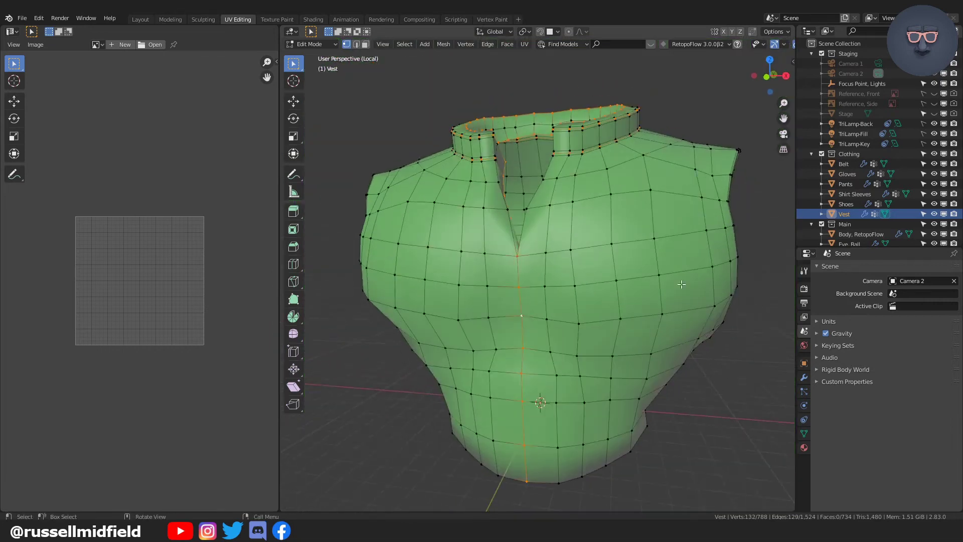
{"action": "middle_click_drag", "start_coordinate": [681, 284], "coordinate": [479, 299]}
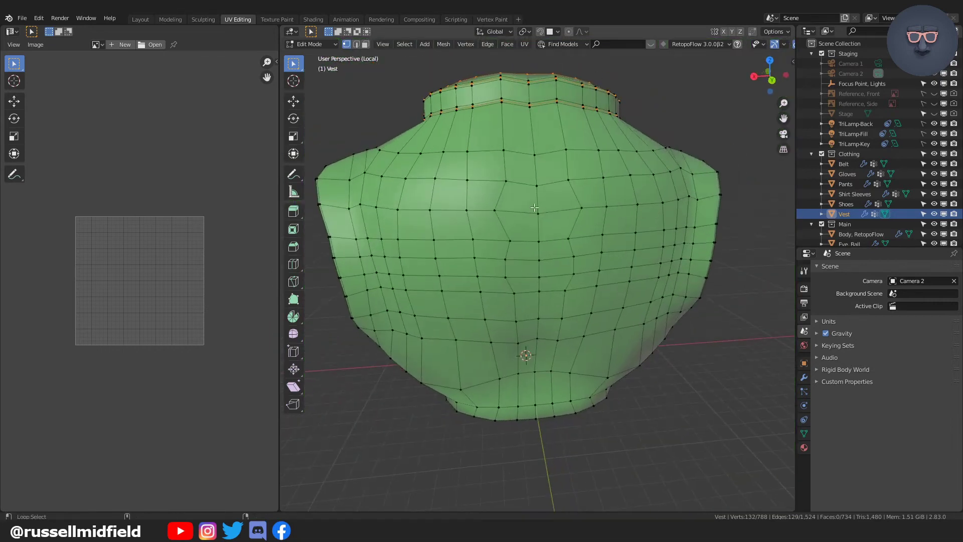
{"action": "middle_click_drag", "start_coordinate": [535, 212], "coordinate": [561, 227]}
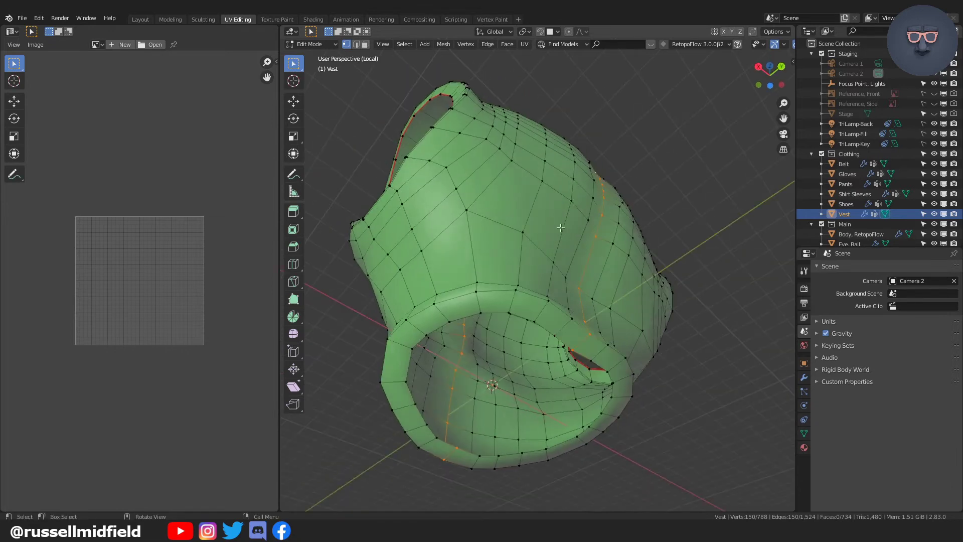
{"action": "middle_click_drag", "start_coordinate": [536, 285], "coordinate": [576, 328]}
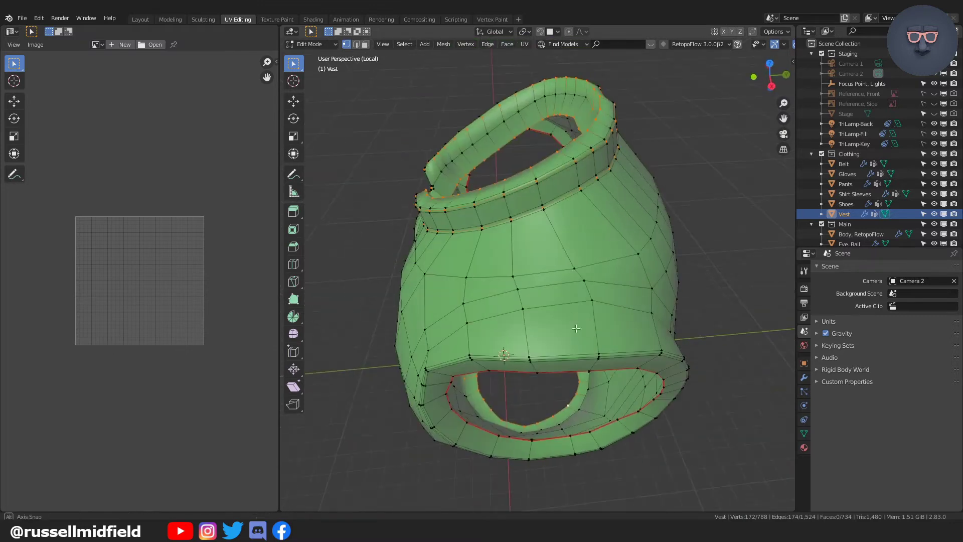
Add the vest's shoulder and side edge lines to the selection and mark all selected edges as seams.
{"action": "middle_click_drag", "start_coordinate": [563, 245], "coordinate": [699, 286]}
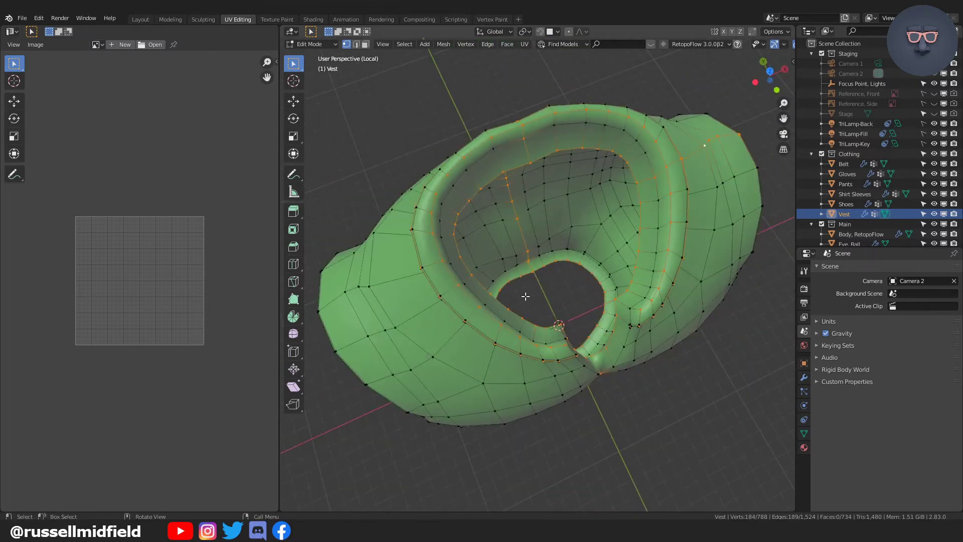
{"action": "middle_click_drag", "start_coordinate": [423, 330], "coordinate": [483, 325]}
{"action": "middle_click_drag", "start_coordinate": [704, 323], "coordinate": [524, 332]}
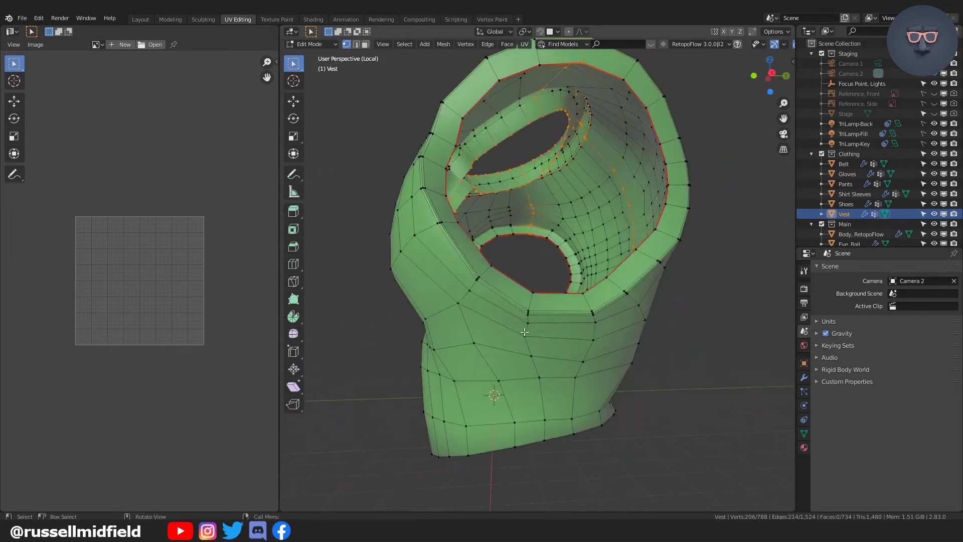
{"action": "key", "text": "ctrl+e"}
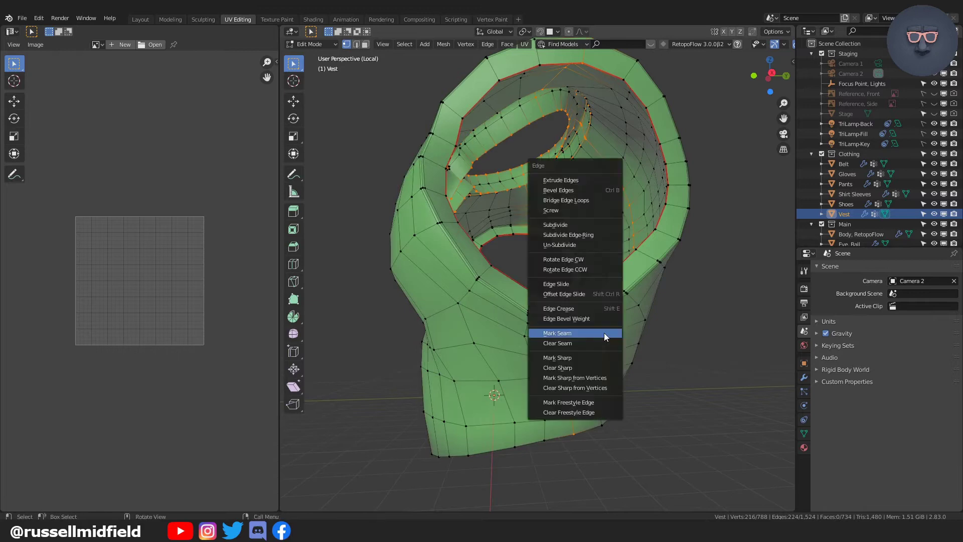
{"action": "left_click", "coordinate": [604, 332]}
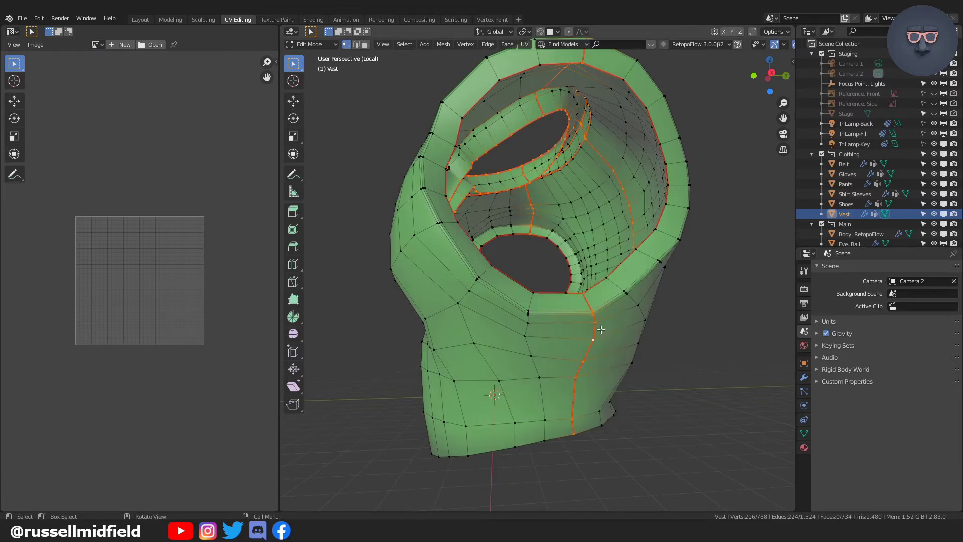
Unwrap the entire vest mesh with Live Unwrap enabled and widen the UV editor around its layout.
{"action": "key", "text": "a"}
{"action": "key", "text": "u"}
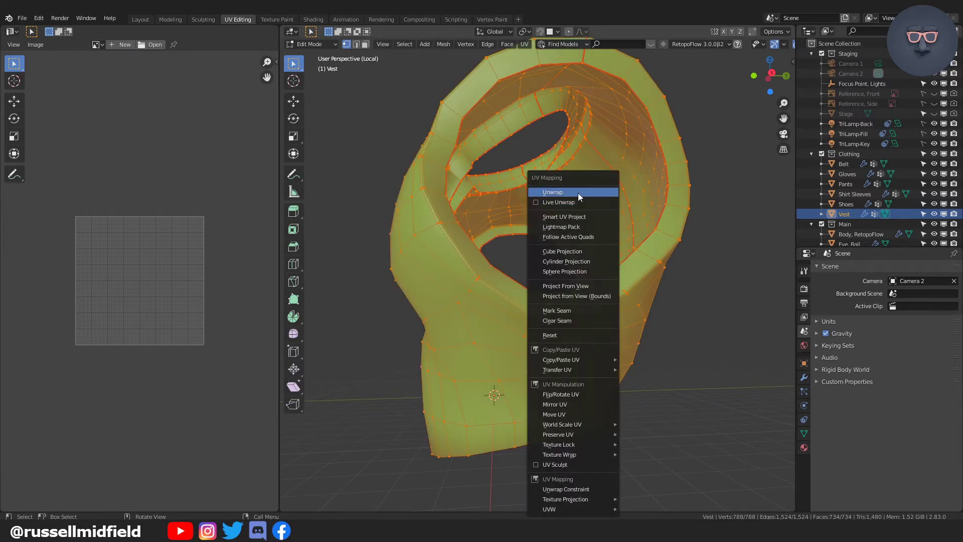
{"action": "left_click", "coordinate": [536, 203]}
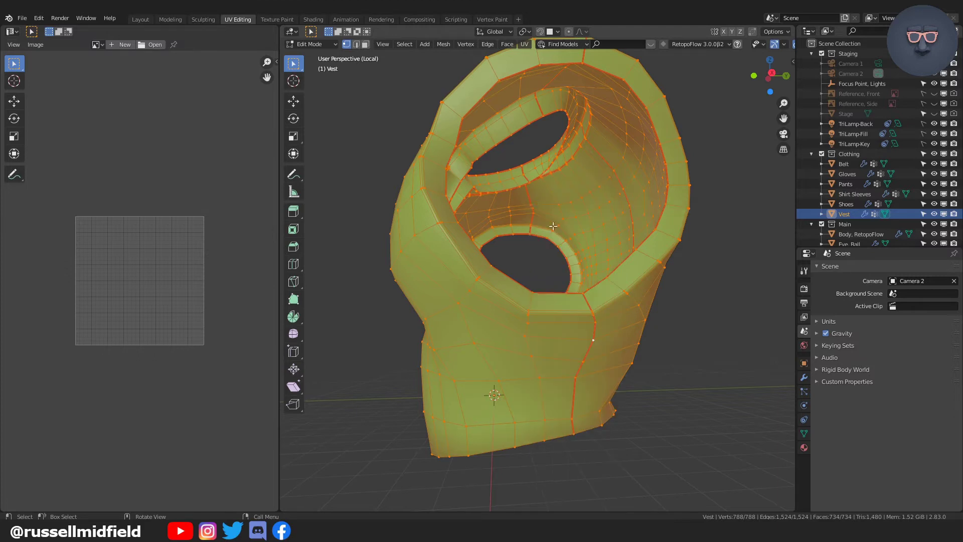
{"action": "key", "text": "u"}
{"action": "left_click", "coordinate": [543, 192]}
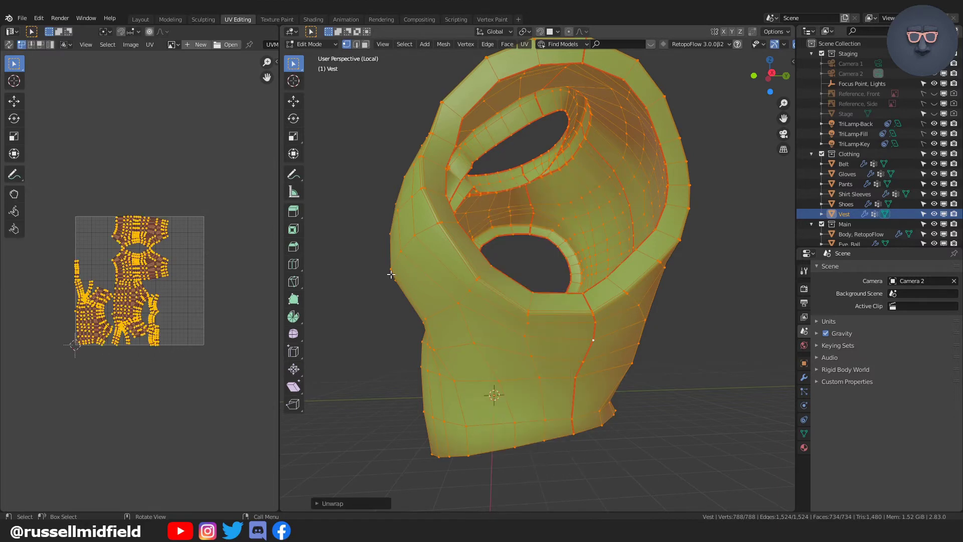
{"action": "scroll", "coordinate": [165, 279], "scroll_direction": "up", "scroll_amount": 3}
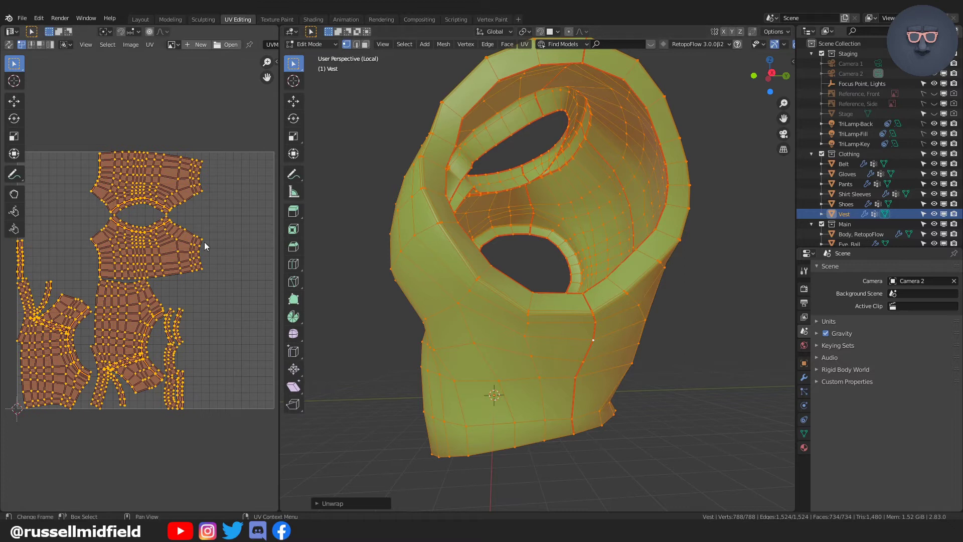
{"action": "left_click_drag", "start_coordinate": [279, 246], "coordinate": [316, 243]}
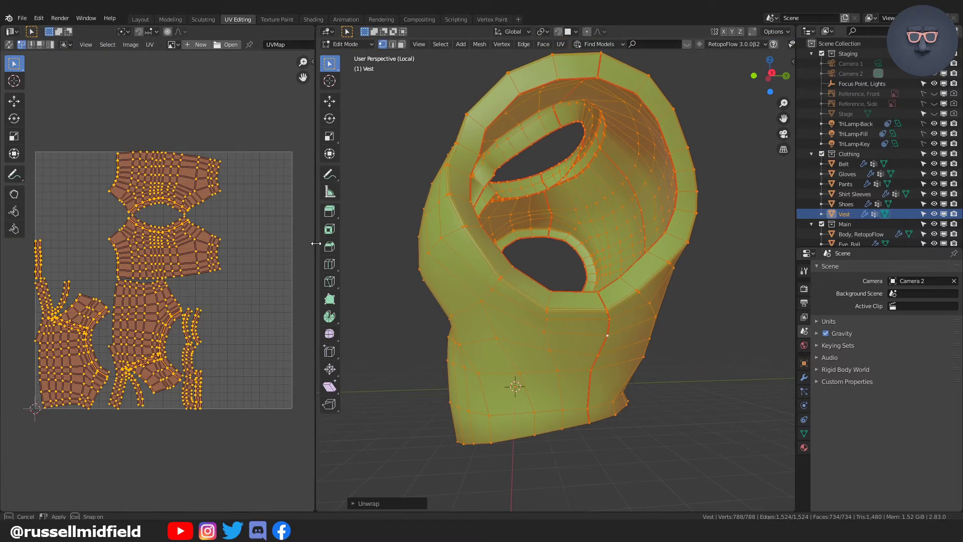
Create a 2048 by 2048 px image named UV Grid with the UV Grid generated type.
{"action": "middle_click_drag", "start_coordinate": [483, 254], "coordinate": [618, 281]}
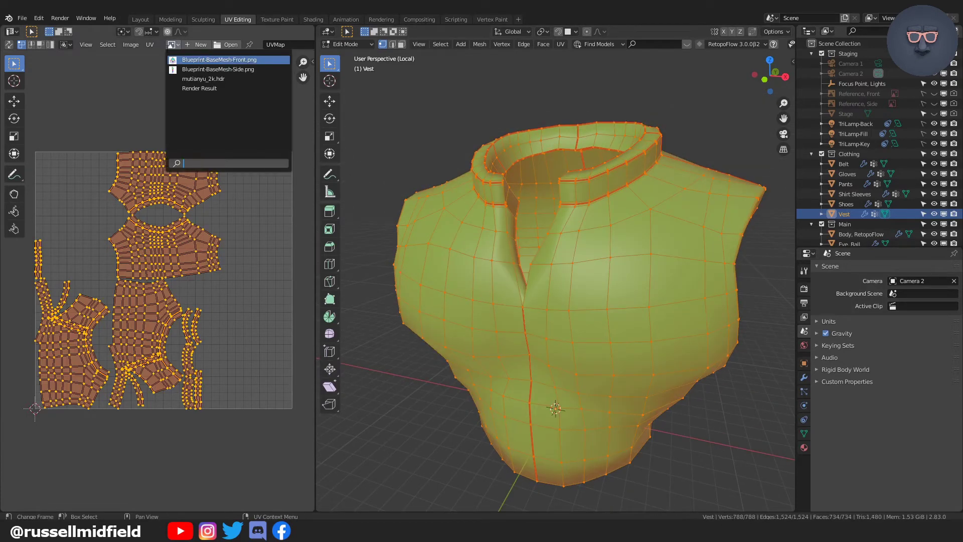
{"action": "left_click", "coordinate": [193, 45]}
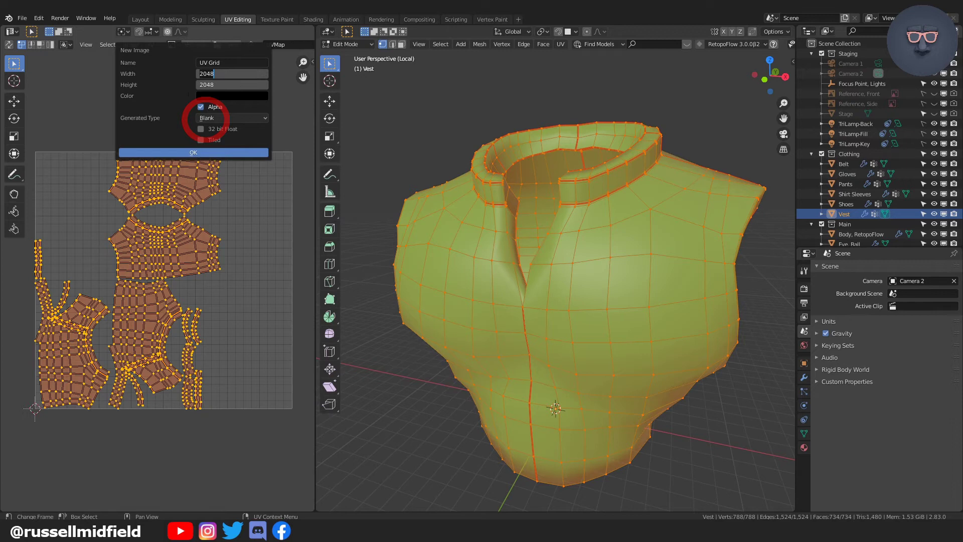
{"action": "left_click", "coordinate": [216, 140]}
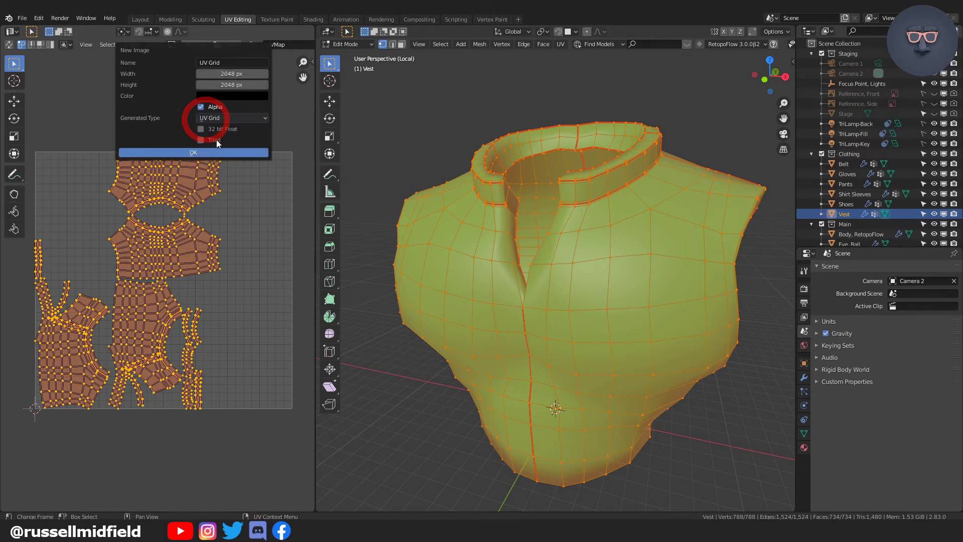
{"action": "left_click", "coordinate": [183, 150]}
{"action": "scroll", "coordinate": [185, 158], "scroll_direction": "down", "scroll_amount": 10}
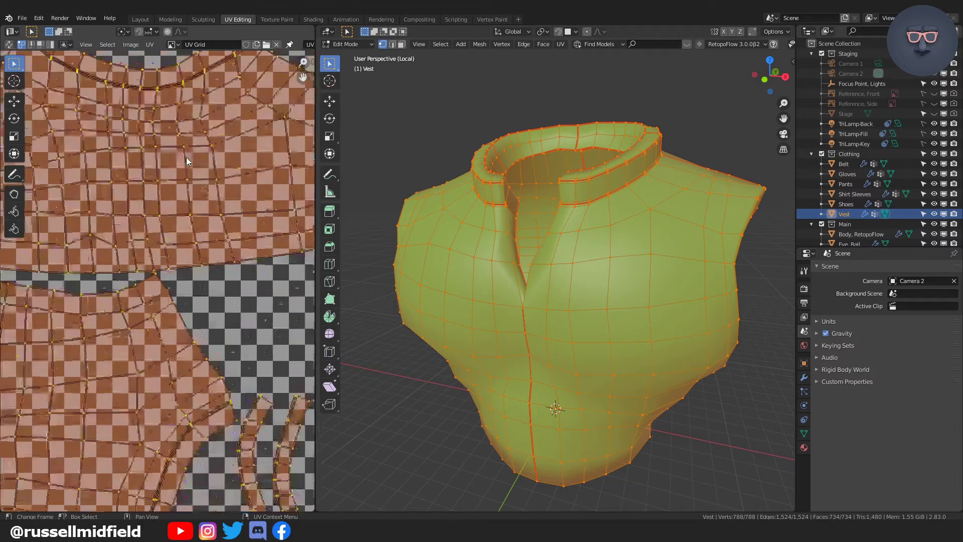
{"action": "scroll", "coordinate": [186, 157], "scroll_direction": "up", "scroll_amount": 2}
{"action": "scroll", "coordinate": [185, 158], "scroll_direction": "down", "scroll_amount": 2}
{"action": "scroll", "coordinate": [186, 160], "scroll_direction": "up", "scroll_amount": 1}
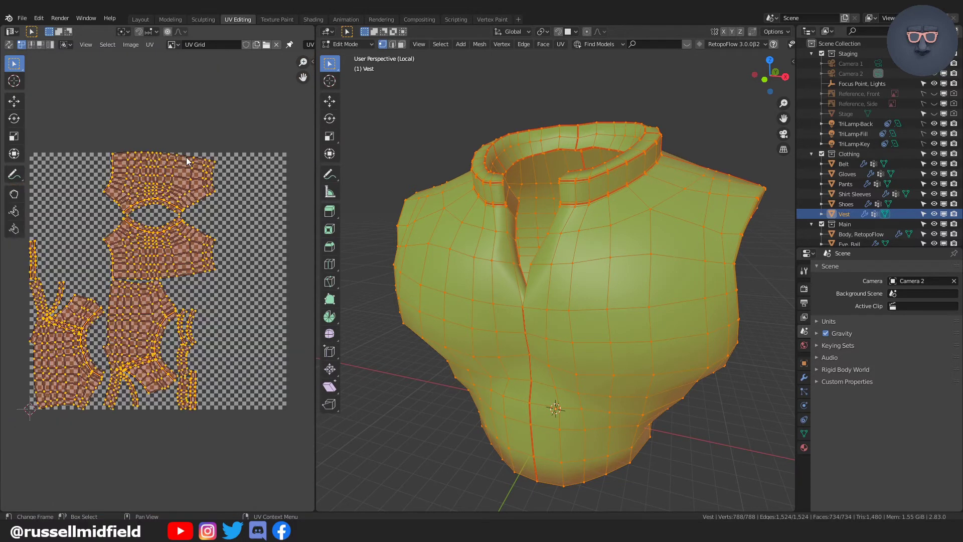
{"action": "middle_click_drag", "start_coordinate": [221, 196], "coordinate": [243, 197]}
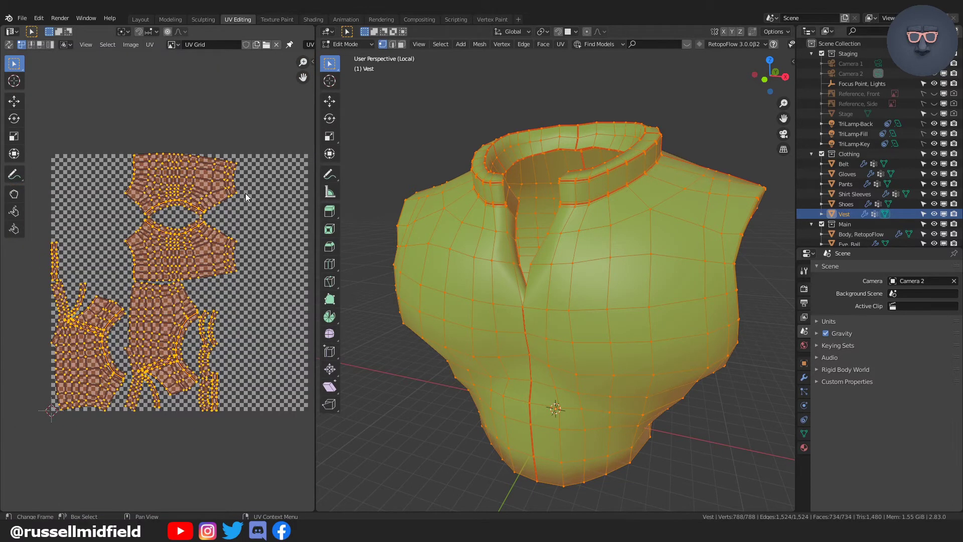
Open the Shading workspace and place an Image Texture node beside the Clothing material's Principled BSDF.
{"action": "left_click", "coordinate": [313, 20]}
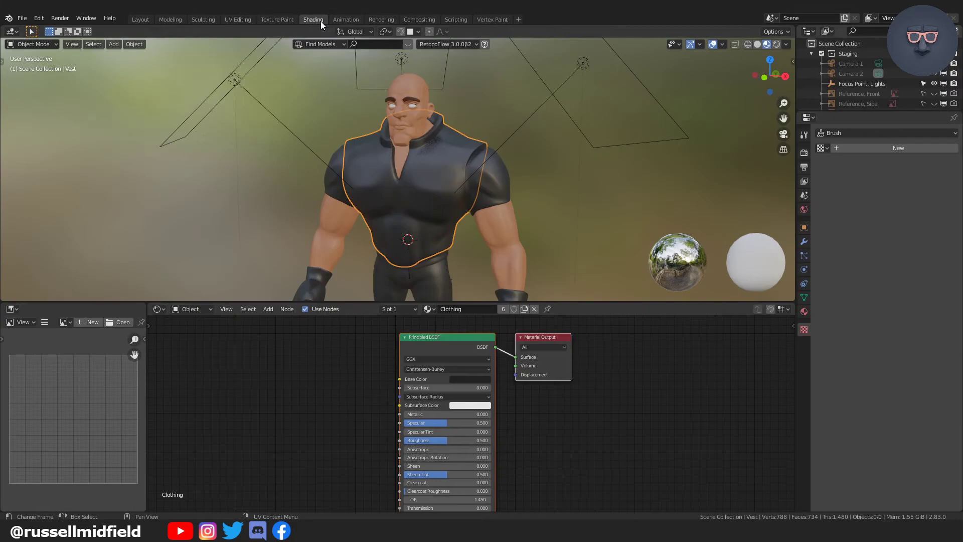
{"action": "key", "text": "shift+a"}
{"action": "left_click", "coordinate": [367, 369]}
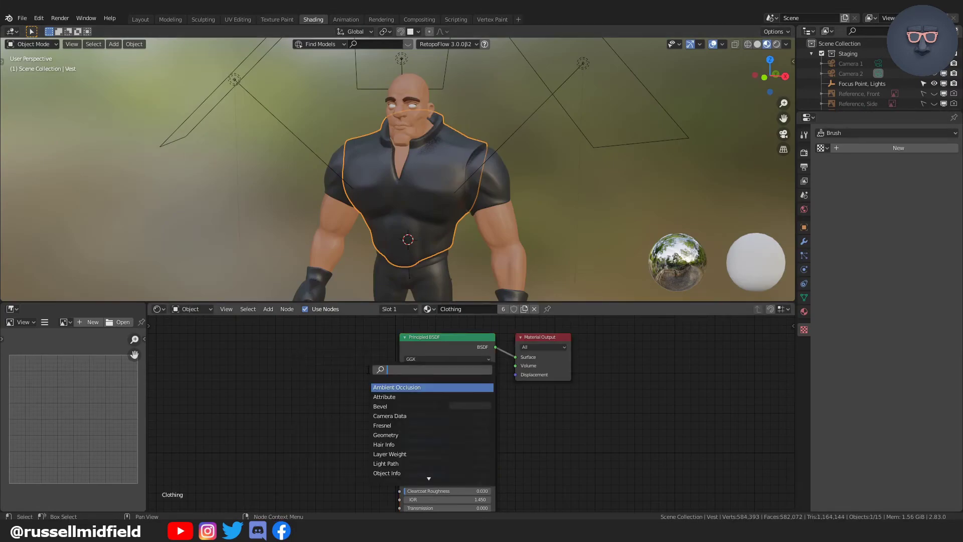
{"action": "type", "text": "image"}
{"action": "key", "text": "Return"}
{"action": "left_click", "coordinate": [288, 335]}
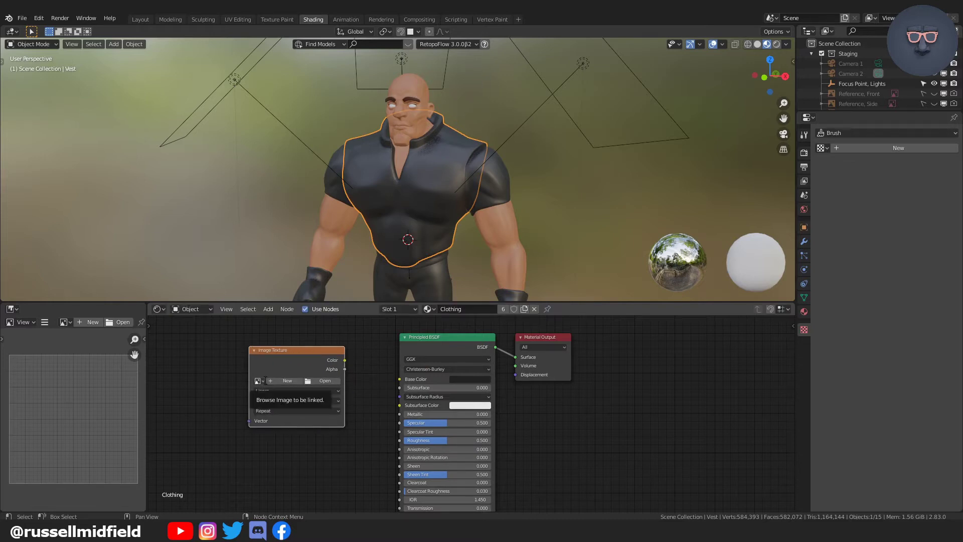
Assign the UV Grid image to the texture node and connect its Color output to the Principled BSDF's Base Color.
{"action": "left_click", "coordinate": [259, 380]}
{"action": "left_click", "coordinate": [279, 423]}
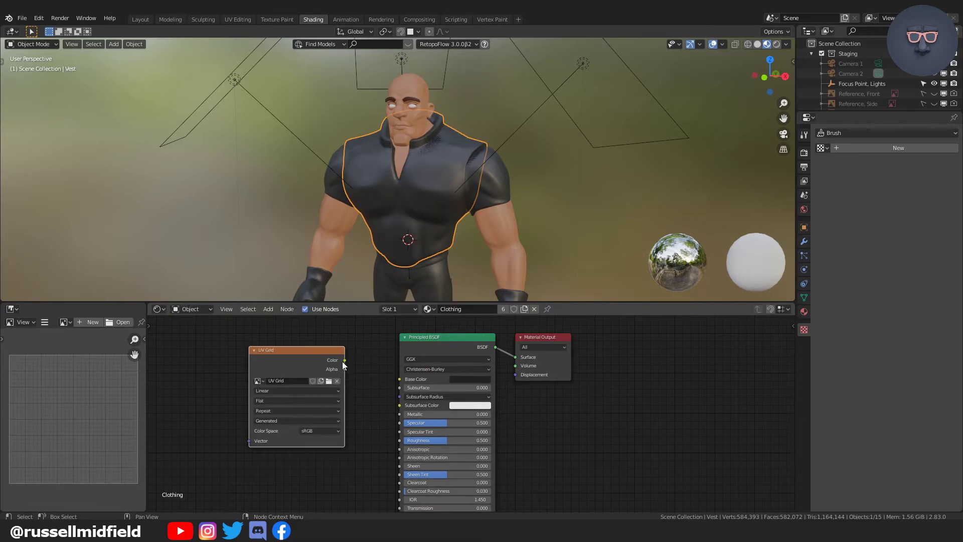
{"action": "left_click_drag", "start_coordinate": [345, 360], "coordinate": [400, 378]}
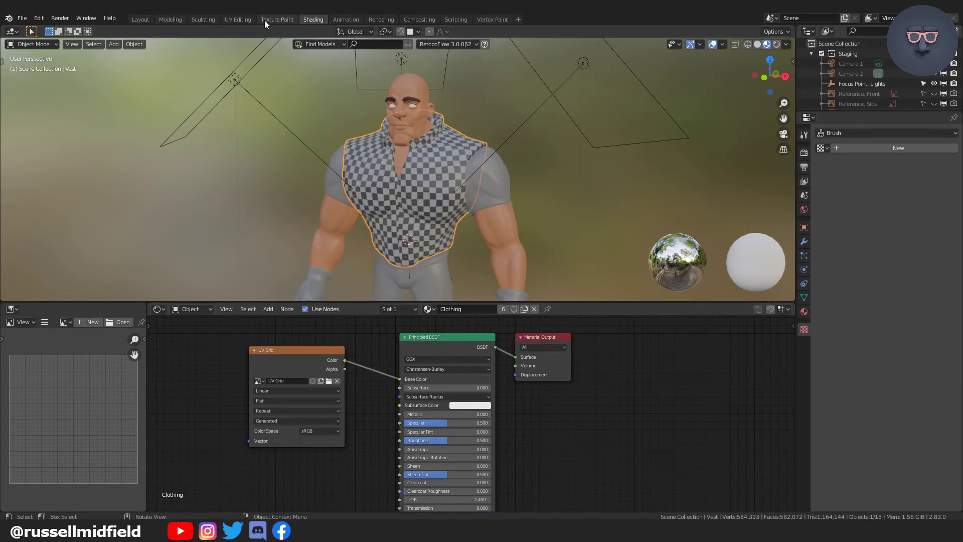
Return to the UV Editing workspace and show the vest in Material Preview shading.
{"action": "left_click", "coordinate": [244, 20]}
{"action": "scroll", "coordinate": [711, 126], "scroll_direction": "down", "scroll_amount": 2}
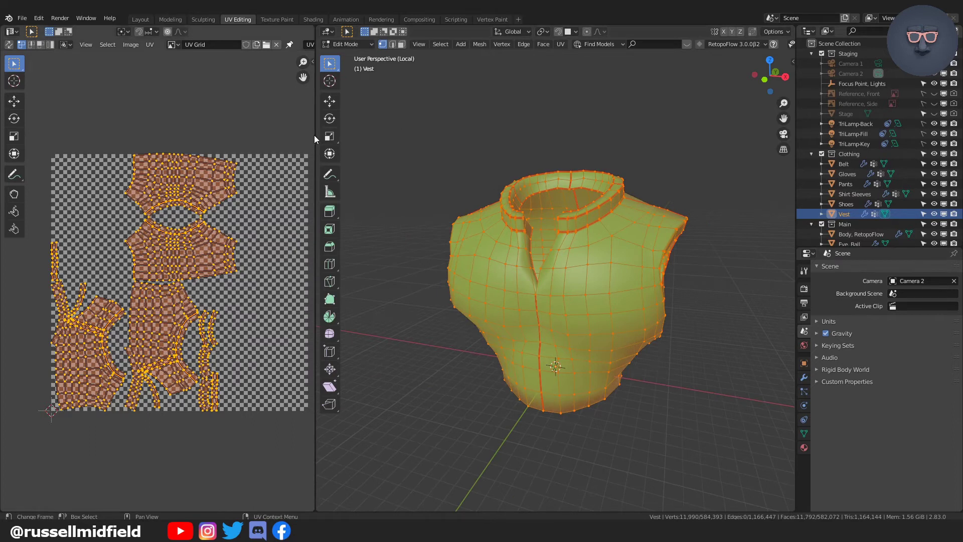
{"action": "mouse_move", "coordinate": [314, 134]}
{"action": "left_mouse_down"}
{"action": "mouse_move", "coordinate": [206, 143]}
{"action": "mouse_move", "coordinate": [306, 143]}
{"action": "left_mouse_up"}
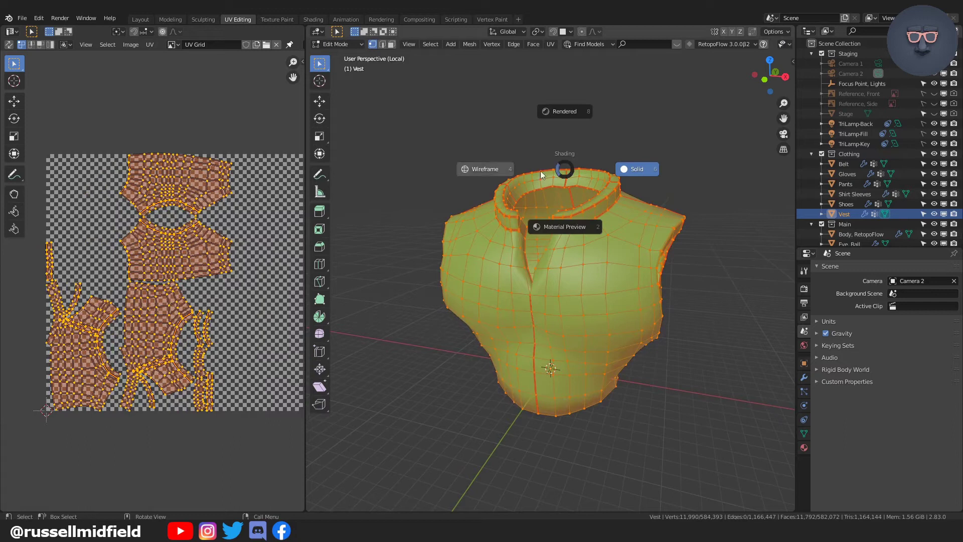
{"action": "left_click", "coordinate": [558, 227]}
Exit the vest's Edit Mode and isolated view and select the shirt sleeves.
{"action": "key", "text": "ctrl+Tab"}
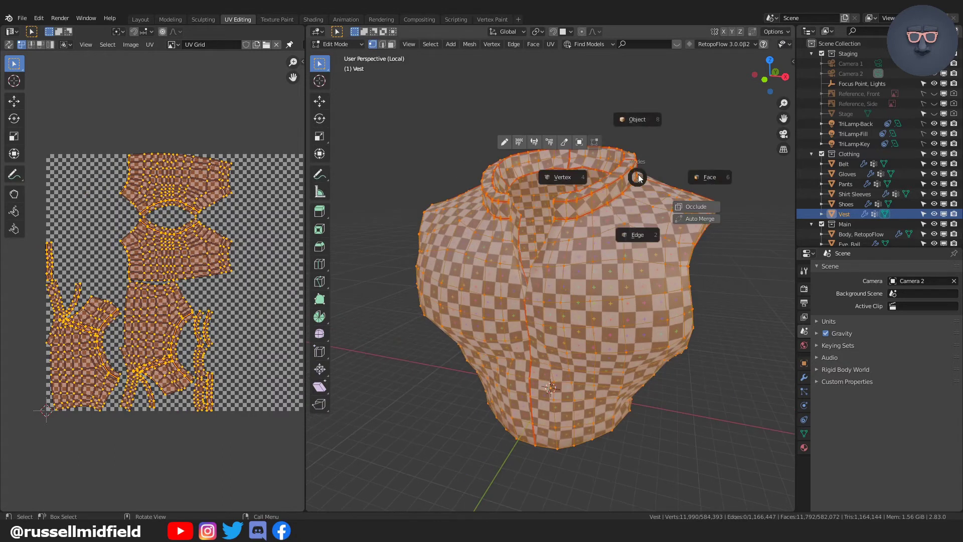
{"action": "left_click", "coordinate": [638, 116]}
{"action": "left_click", "coordinate": [639, 116]}
{"action": "middle_click_drag", "start_coordinate": [639, 116], "coordinate": [630, 234]}
{"action": "left_click", "coordinate": [631, 248]}
{"action": "left_click", "coordinate": [630, 250]}
{"action": "key", "text": "KP_Divide"}
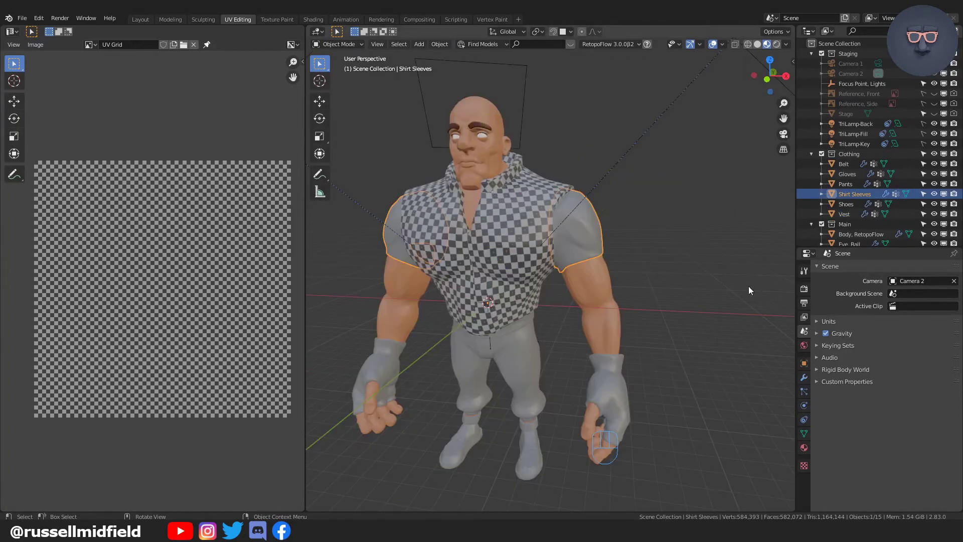
Isolate the shirt sleeves and enter vertex editing.
{"action": "middle_click_drag", "start_coordinate": [690, 277], "coordinate": [664, 285]}
{"action": "scroll", "coordinate": [663, 244], "scroll_direction": "up", "scroll_amount": 6}
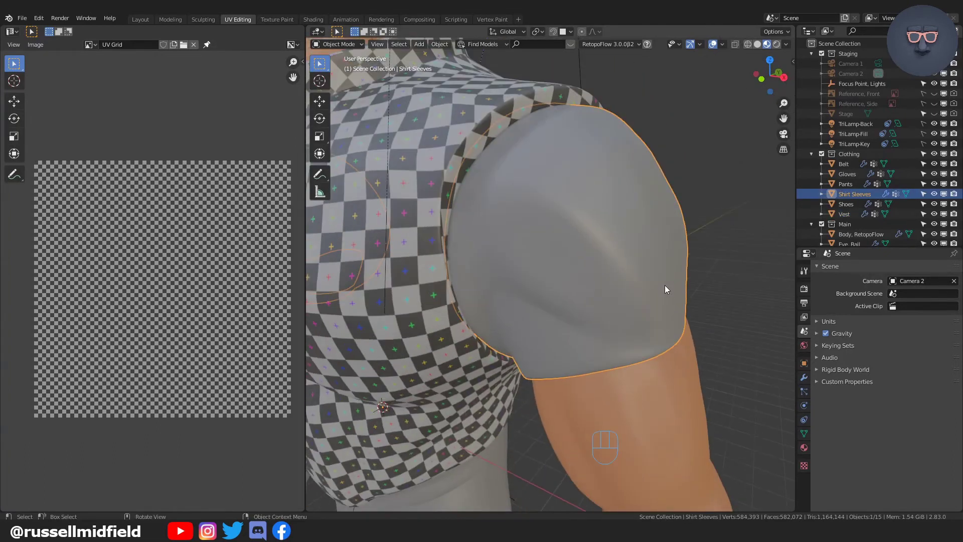
{"action": "key", "text": "KP_Divide"}
{"action": "scroll", "coordinate": [699, 276], "scroll_direction": "up", "scroll_amount": 7}
{"action": "key", "text": "Tab"}
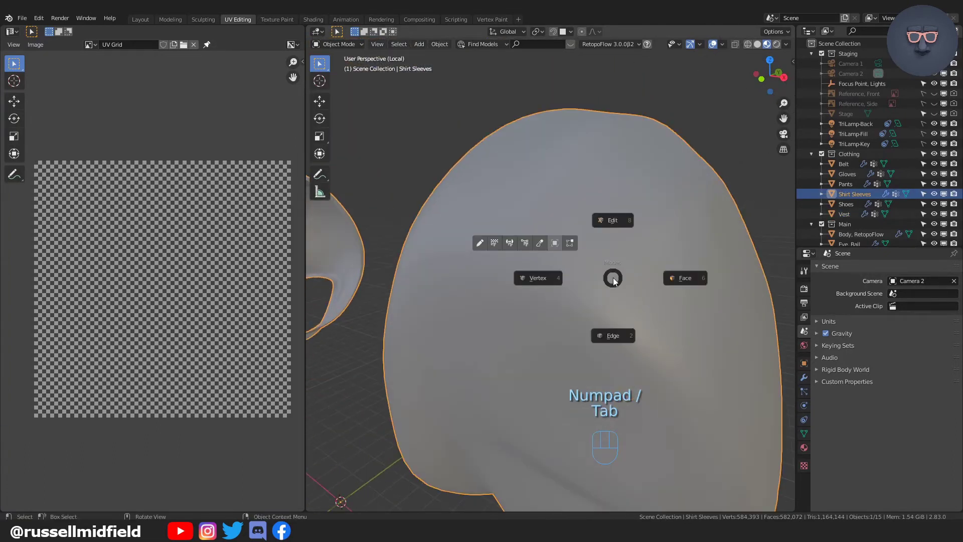
{"action": "left_click", "coordinate": [538, 279]}
Select all linked geometry of the character's right sleeve and delete its vertices.
{"action": "middle_click_drag", "start_coordinate": [537, 283], "coordinate": [617, 251]}
{"action": "middle_click_drag", "start_coordinate": [618, 250], "coordinate": [576, 250], "text": "shift"}
{"action": "middle_click_drag", "start_coordinate": [577, 251], "coordinate": [546, 251]}
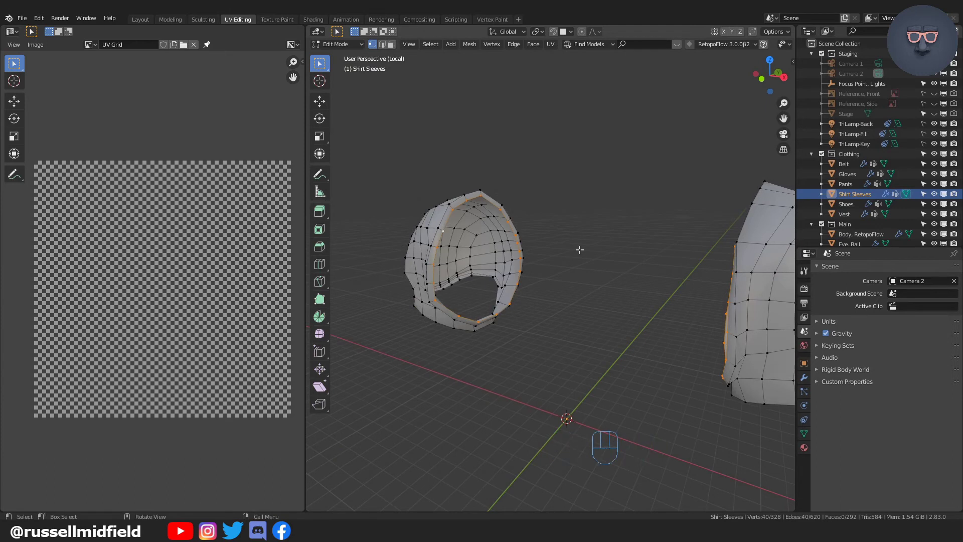
{"action": "mouse_move", "coordinate": [585, 250]}
{"action": "middle_mouse_down"}
{"action": "mouse_move", "coordinate": [606, 255]}
{"action": "mouse_move", "coordinate": [589, 255]}
{"action": "middle_mouse_up"}
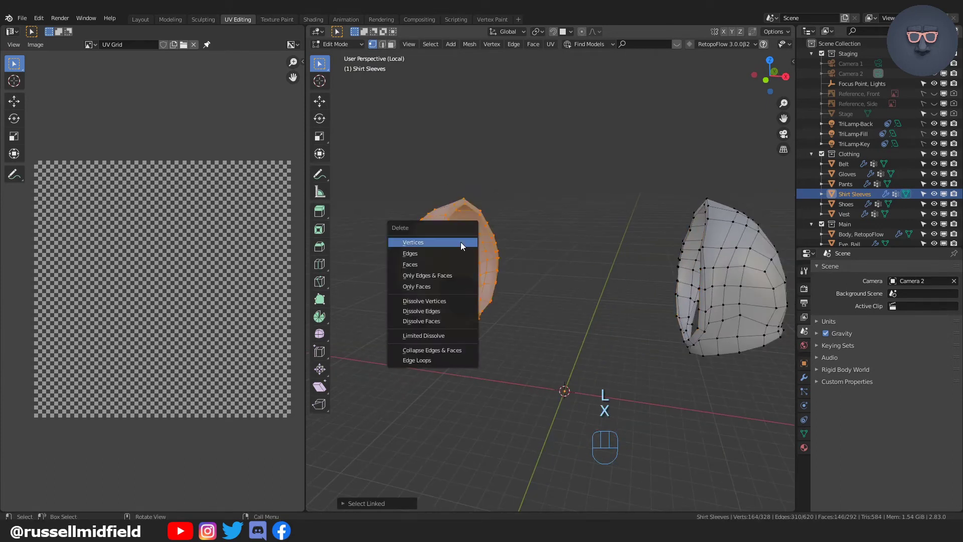
{"action": "left_click", "coordinate": [461, 242]}
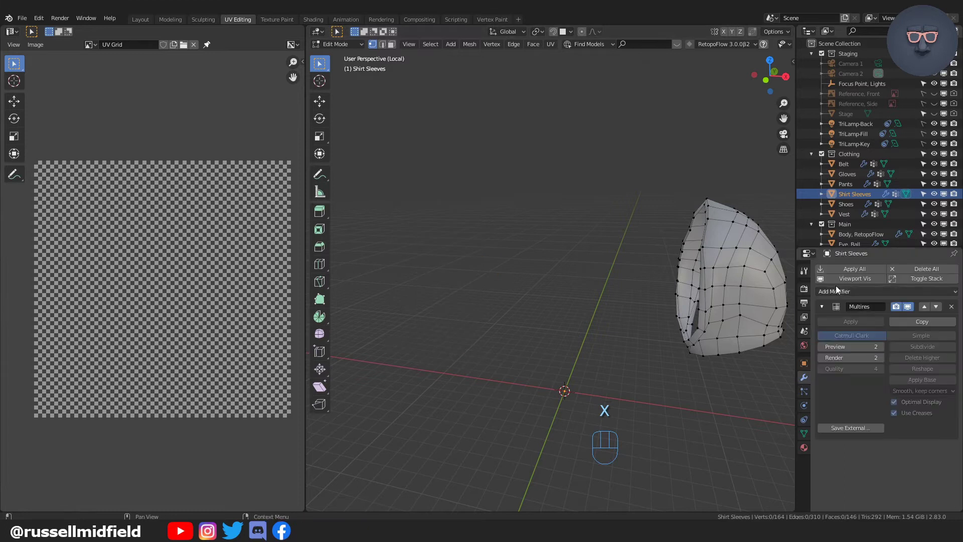
Add a Mirror modifier on the X axis to the remaining sleeve.
{"action": "left_click", "coordinate": [847, 291]}
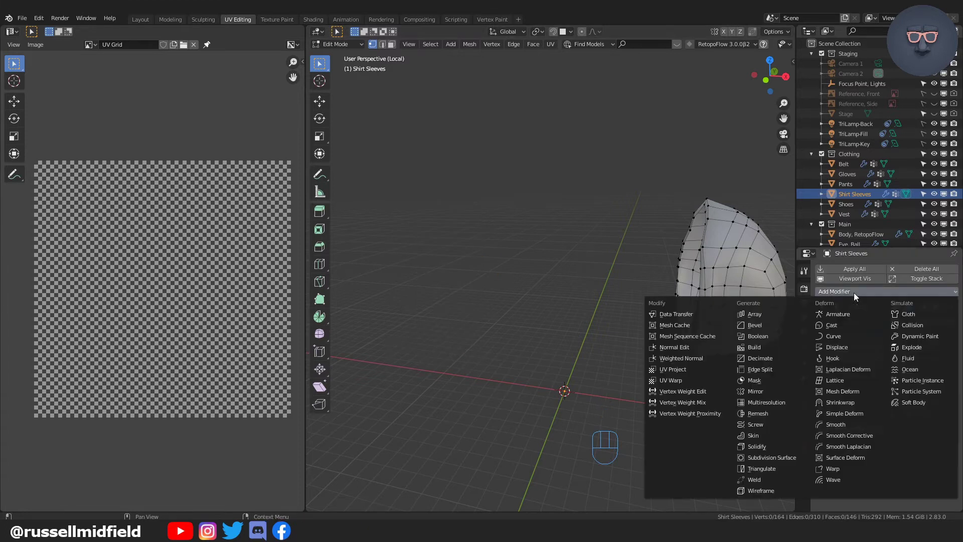
{"action": "left_click", "coordinate": [787, 391]}
{"action": "middle_click_drag", "start_coordinate": [752, 365], "coordinate": [627, 358]}
{"action": "key", "text": "ctrl+z"}
Mark the edge loops around the sleeve's armhole and cuff opening as seams.
{"action": "left_click", "coordinate": [641, 255], "text": "alt"}
{"action": "key", "text": "ctrl+e"}
{"action": "middle_click_drag", "start_coordinate": [627, 281], "coordinate": [549, 286]}
{"action": "left_click", "coordinate": [649, 255]}
{"action": "scroll", "coordinate": [609, 284], "scroll_direction": "down", "scroll_amount": 3}
{"action": "middle_click_drag", "start_coordinate": [550, 285], "coordinate": [608, 272], "text": "shift"}
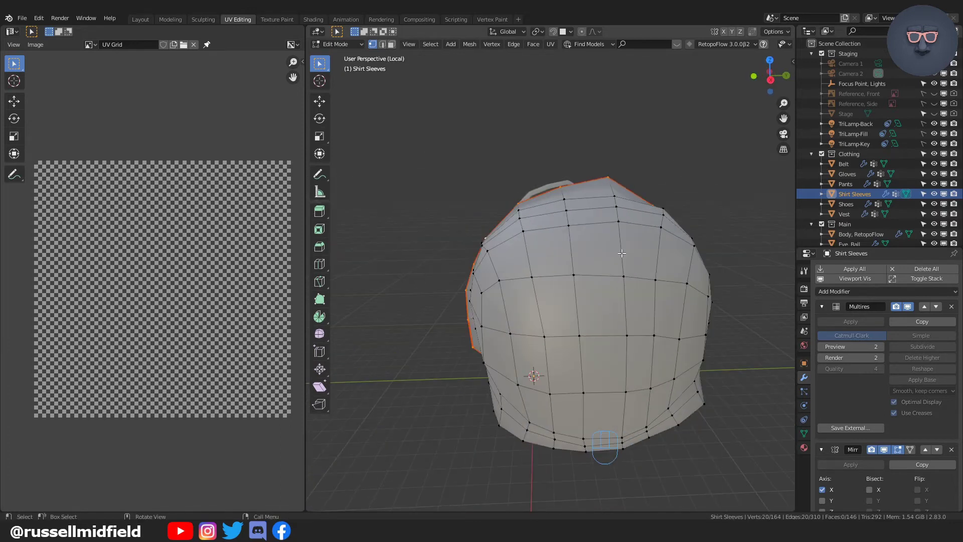
{"action": "middle_click_drag", "start_coordinate": [632, 318], "coordinate": [708, 305]}
{"action": "key", "text": "ctrl+e"}
{"action": "left_click", "coordinate": [636, 275]}
Unwrap the entire sleeve mesh and return to Object Mode.
{"action": "key", "text": "a"}
{"action": "key", "text": "u"}
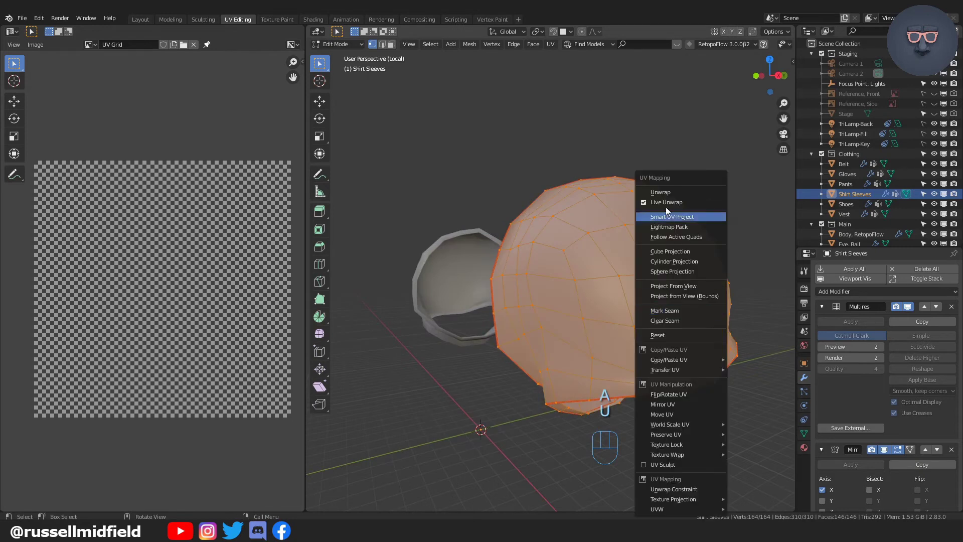
{"action": "left_click", "coordinate": [666, 192]}
{"action": "middle_click_drag", "start_coordinate": [627, 277], "coordinate": [694, 303]}
{"action": "key", "text": "ctrl+z"}
{"action": "key", "text": "ctrl+z"}
{"action": "left_click", "coordinate": [488, 356]}
{"action": "key", "text": "Tab"}
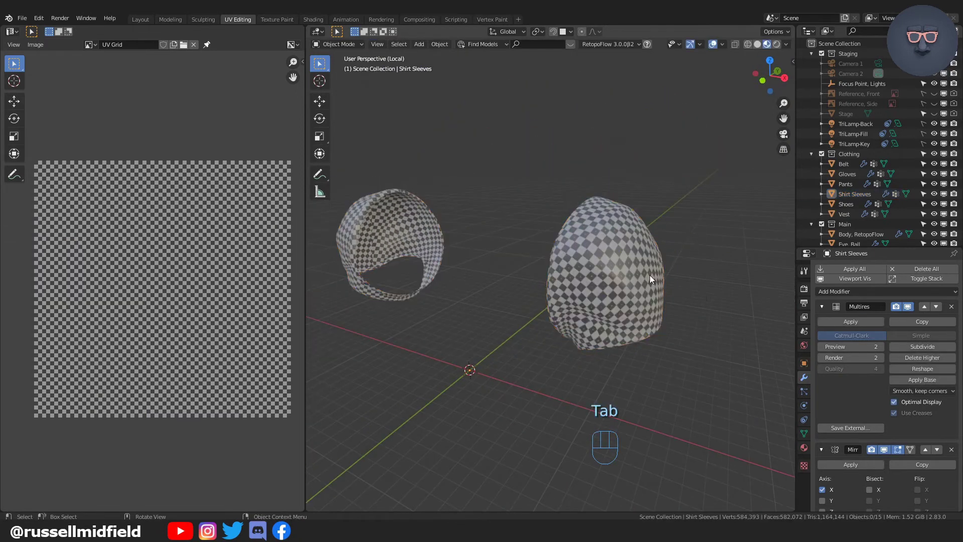
Exit the isolated sleeve view, select the belt and isolate it.
{"action": "key", "text": "KP_Divide"}
{"action": "scroll", "coordinate": [632, 281], "scroll_direction": "up", "scroll_amount": 4}
{"action": "middle_click_drag", "start_coordinate": [621, 371], "coordinate": [602, 236], "text": "shift"}
{"action": "left_click", "coordinate": [557, 216]}
{"action": "key", "text": "KP_Divide"}
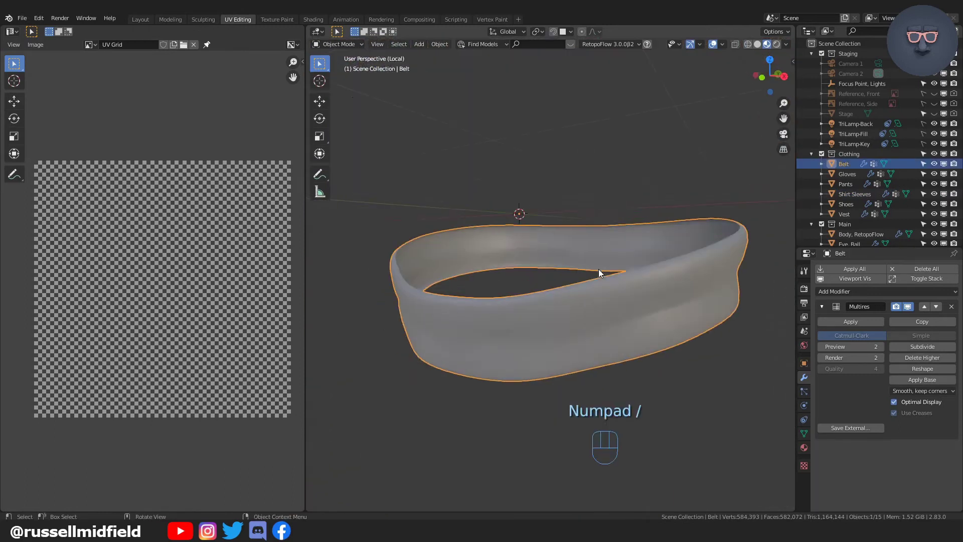
Mark the belt's rim edge loops as seams and unwrap the entire belt mesh.
{"action": "key", "text": "Tab"}
{"action": "middle_click_drag", "start_coordinate": [597, 269], "coordinate": [519, 254]}
{"action": "left_click", "coordinate": [519, 253], "text": "alt+shift"}
{"action": "key", "text": "ctrl+e"}
{"action": "left_click", "coordinate": [518, 277]}
{"action": "key", "text": "a"}
{"action": "key", "text": "u"}
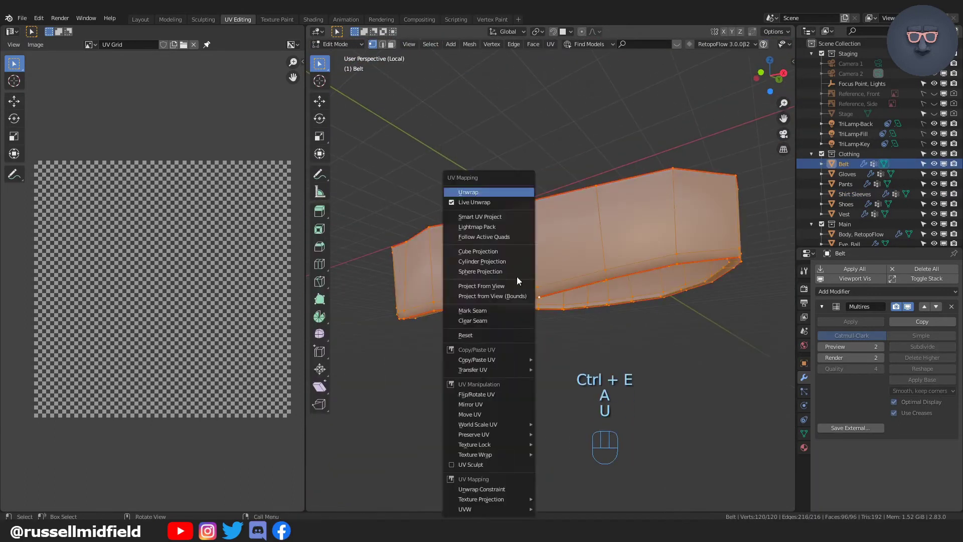
{"action": "left_click", "coordinate": [512, 192]}
Mark the crosswise edge line at the belt's inner back as a seam and return to the full character in Object Mode.
{"action": "middle_click_drag", "start_coordinate": [602, 276], "coordinate": [547, 366]}
{"action": "left_click", "coordinate": [528, 311]}
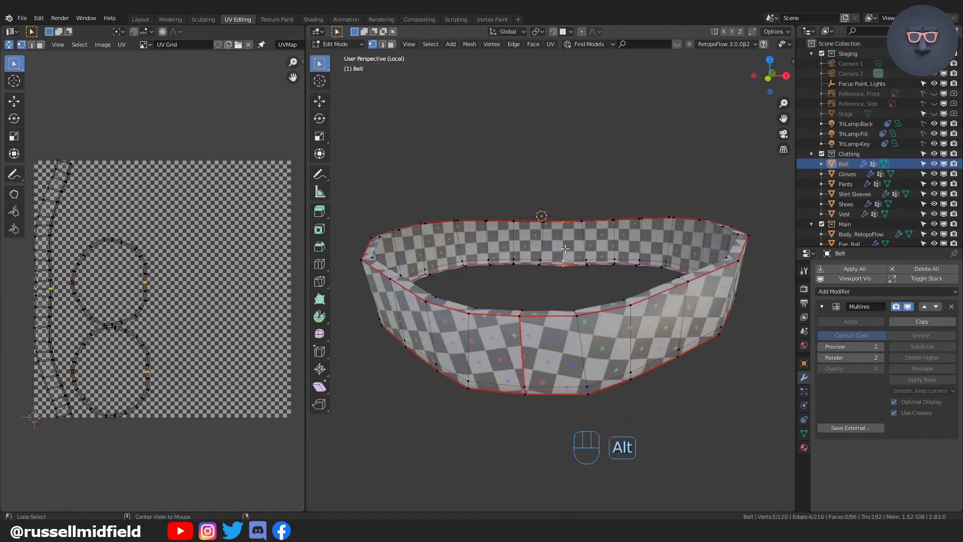
{"action": "left_click", "coordinate": [566, 245], "text": "alt"}
{"action": "key", "text": "ctrl+e"}
{"action": "left_click", "coordinate": [566, 250]}
{"action": "scroll", "coordinate": [624, 348], "scroll_direction": "down", "scroll_amount": 3}
{"action": "middle_click_drag", "start_coordinate": [627, 311], "coordinate": [642, 348]}
{"action": "key", "text": "KP_Divide"}
{"action": "key", "text": "Tab"}
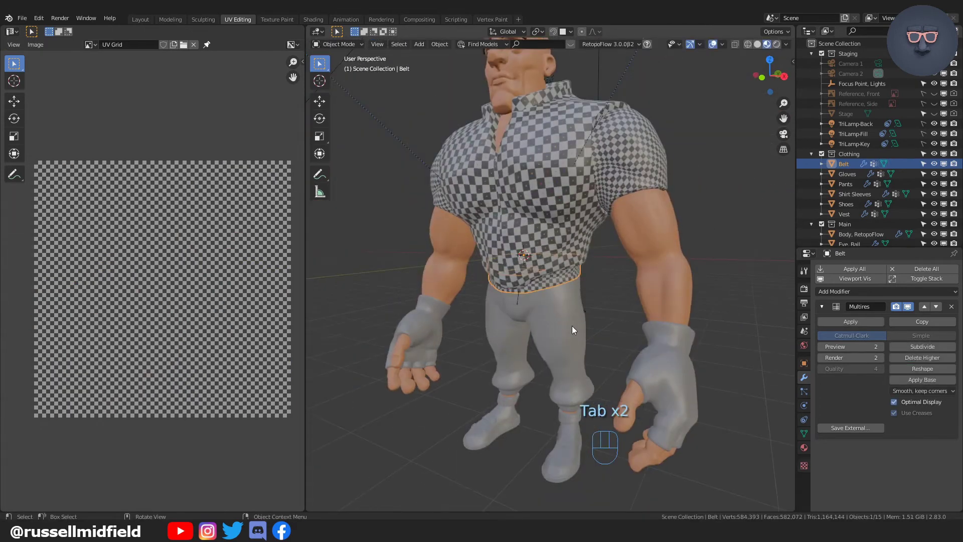
Isolate the pants and mark their centre, side and inner leg edge lines as seams.
{"action": "left_click", "coordinate": [571, 328]}
{"action": "scroll", "coordinate": [571, 336], "scroll_direction": "up", "scroll_amount": 5}
{"action": "key", "text": "Tab"}
{"action": "key", "text": "KP_Divide"}
{"action": "left_click", "coordinate": [553, 218], "text": "alt"}
{"action": "middle_click_drag", "start_coordinate": [491, 277], "coordinate": [647, 286]}
{"action": "left_click", "coordinate": [572, 303], "text": "alt+shift"}
{"action": "key", "text": "ctrl+e"}
{"action": "left_click", "coordinate": [681, 301]}
Unwrap the entire pants mesh and return to the full character in Object Mode.
{"action": "key", "text": "a"}
{"action": "key", "text": "u"}
{"action": "left_click", "coordinate": [665, 192]}
{"action": "scroll", "coordinate": [585, 275], "scroll_direction": "up", "scroll_amount": 3}
{"action": "scroll", "coordinate": [681, 278], "scroll_direction": "down", "scroll_amount": 3}
{"action": "key", "text": "KP_Divide"}
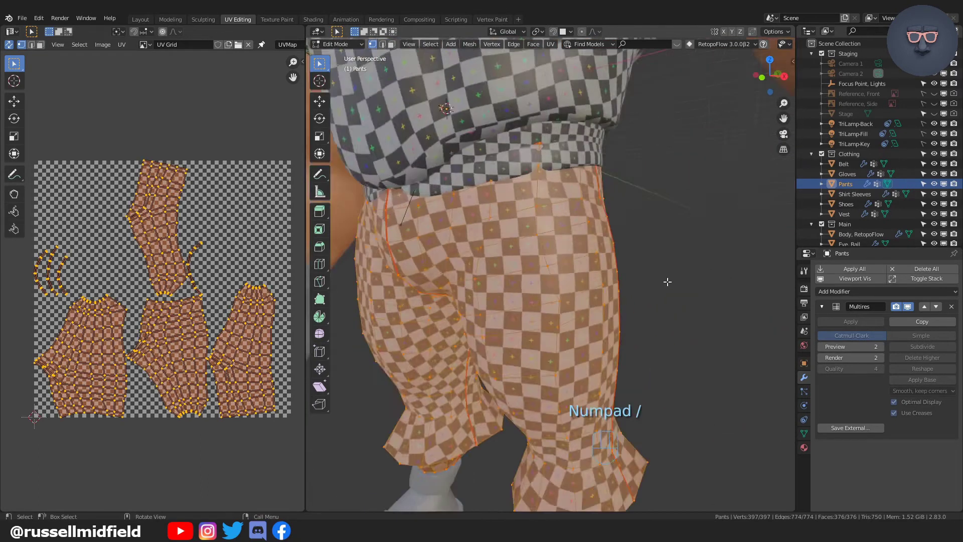
{"action": "scroll", "coordinate": [666, 281], "scroll_direction": "down", "scroll_amount": 3}
{"action": "key", "text": "Tab"}
Select the shoes, isolate them and enter Edit Mode.
{"action": "left_click", "coordinate": [591, 316]}
{"action": "scroll", "coordinate": [591, 316], "scroll_direction": "up", "scroll_amount": 2}
{"action": "middle_click_drag", "start_coordinate": [592, 316], "coordinate": [639, 317]}
{"action": "scroll", "coordinate": [605, 314], "scroll_direction": "down", "scroll_amount": 4}
{"action": "scroll", "coordinate": [636, 316], "scroll_direction": "up", "scroll_amount": 4}
{"action": "middle_click_drag", "start_coordinate": [629, 442], "coordinate": [442, 266], "text": "shift"}
{"action": "left_click", "coordinate": [573, 253]}
{"action": "key", "text": "Tab"}
{"action": "left_click", "coordinate": [471, 254]}
{"action": "key", "text": "KP_Divide"}
Mark the edge loops around the shoe's ankle cuff and straps as seams.
{"action": "left_click", "coordinate": [621, 222], "text": "alt"}
{"action": "left_click", "coordinate": [633, 281], "text": "alt+shift"}
{"action": "key", "text": "ctrl+e"}
{"action": "left_click", "coordinate": [535, 260], "text": "alt"}
{"action": "middle_click_drag", "start_coordinate": [535, 261], "coordinate": [674, 317]}
{"action": "key", "text": "ctrl+e"}
{"action": "left_click", "coordinate": [480, 306]}
Mark the edge loops along the upper and lower borders of the shoe's sole as seams.
{"action": "scroll", "coordinate": [577, 281], "scroll_direction": "up", "scroll_amount": 6}
{"action": "scroll", "coordinate": [535, 286], "scroll_direction": "down", "scroll_amount": 2}
{"action": "left_click", "coordinate": [535, 286], "text": "alt"}
{"action": "key", "text": "ctrl+e"}
{"action": "left_click", "coordinate": [535, 286]}
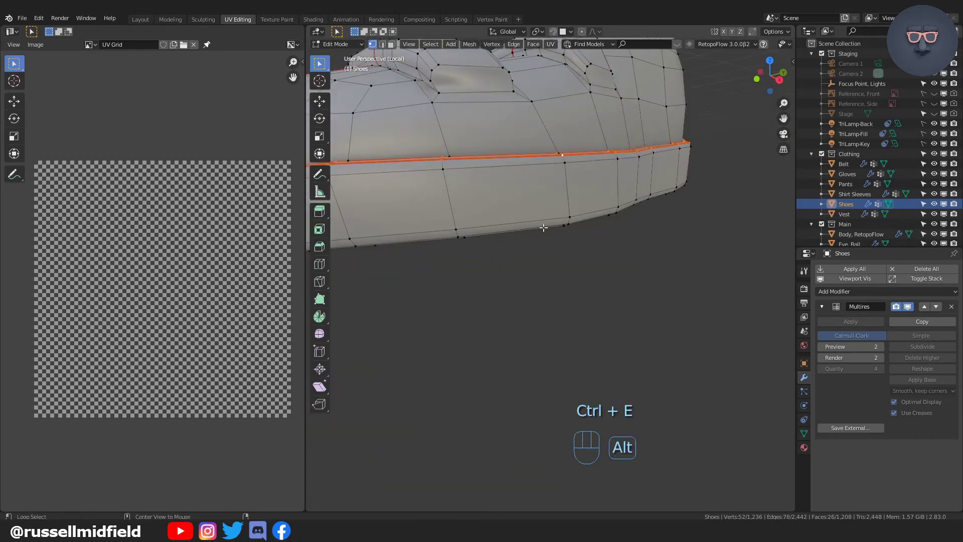
{"action": "left_click", "coordinate": [544, 226], "text": "alt"}
{"action": "key", "text": "ctrl+e"}
{"action": "left_click", "coordinate": [544, 226]}
Unwrap the shoe mesh and mirror one shoe to the other side with a Mirror modifier on X.
{"action": "key", "text": "a"}
{"action": "key", "text": "u"}
{"action": "left_click", "coordinate": [580, 192]}
{"action": "scroll", "coordinate": [660, 262], "scroll_direction": "up", "scroll_amount": 3}
{"action": "middle_click_drag", "start_coordinate": [615, 250], "coordinate": [672, 300]}
{"action": "scroll", "coordinate": [672, 301], "scroll_direction": "down", "scroll_amount": 5}
{"action": "key", "text": "Tab"}
{"action": "left_click", "coordinate": [672, 374]}
{"action": "middle_click_drag", "start_coordinate": [672, 374], "coordinate": [571, 356]}
{"action": "left_click", "coordinate": [571, 356]}
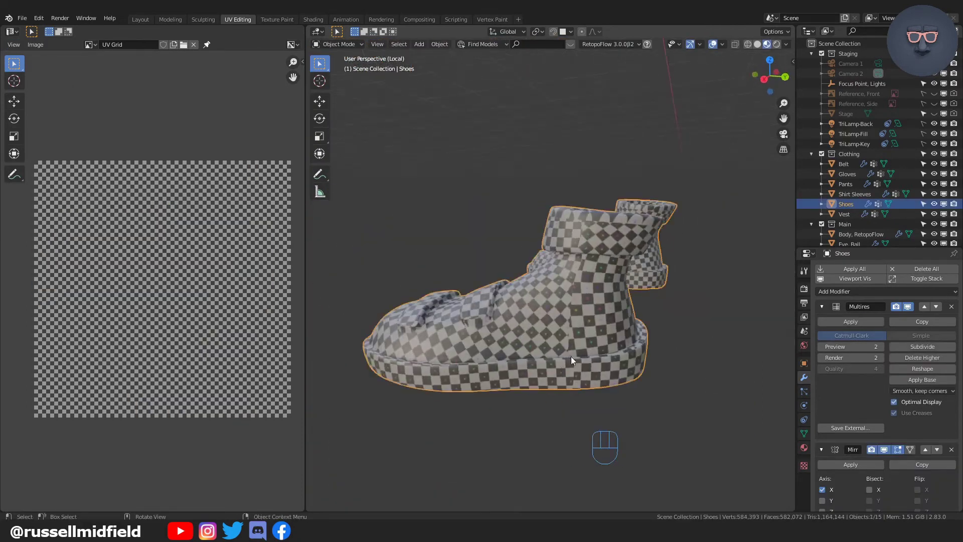
{"action": "key", "text": "Tab"}
{"action": "left_click", "coordinate": [484, 311]}
{"action": "key", "text": "ctrl+e"}
{"action": "middle_click_drag", "start_coordinate": [484, 313], "coordinate": [682, 365]}
{"action": "left_click", "coordinate": [451, 301]}
{"action": "key", "text": "Tab"}
{"action": "left_click", "coordinate": [673, 312]}
{"action": "left_click", "coordinate": [685, 389]}
{"action": "key", "text": "ctrl+z"}
{"action": "key", "text": "ctrl+z"}
{"action": "key", "text": "ctrl+z"}
{"action": "key", "text": "ctrl+z"}
{"action": "key", "text": "ctrl+z"}
{"action": "key", "text": "ctrl+z"}
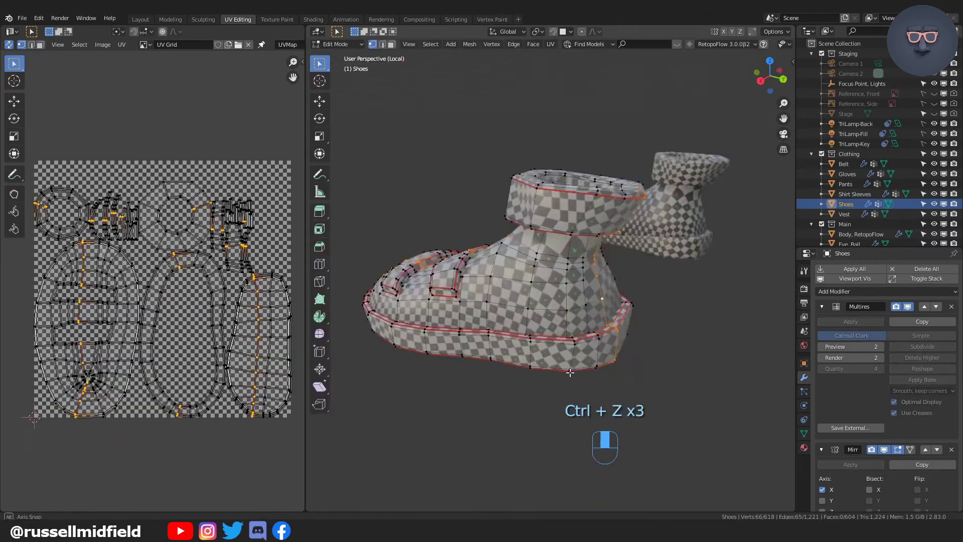
Leave the shoes' Edit Mode and isolated view to return to the full character.
{"action": "left_click", "coordinate": [622, 328]}
{"action": "left_click", "coordinate": [661, 329]}
{"action": "mouse_move", "coordinate": [627, 326]}
{"action": "middle_mouse_down"}
{"action": "mouse_move", "coordinate": [592, 325]}
{"action": "mouse_move", "coordinate": [641, 349]}
{"action": "mouse_move", "coordinate": [626, 314]}
{"action": "middle_mouse_up"}
{"action": "scroll", "coordinate": [626, 314], "scroll_direction": "down", "scroll_amount": 4}
{"action": "key", "text": "KP_Divide"}
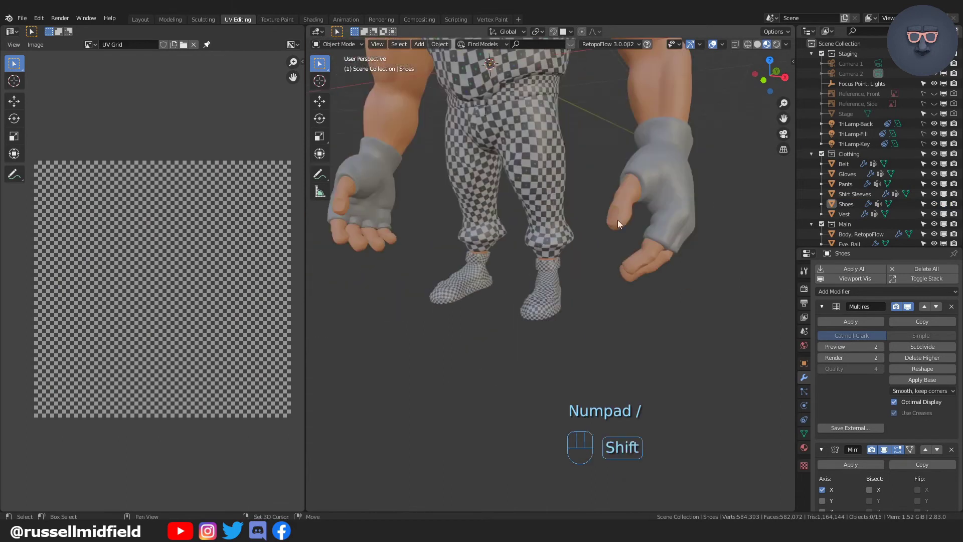
Isolate the gloves and open their mesh in Edit Mode.
{"action": "middle_click_drag", "start_coordinate": [617, 219], "coordinate": [698, 306], "text": "shift"}
{"action": "left_click", "coordinate": [592, 295]}
{"action": "scroll", "coordinate": [591, 295], "scroll_direction": "up", "scroll_amount": 4}
{"action": "key", "text": "Tab"}
{"action": "key", "text": "KP_Divide"}
Mark the edge loops around the glove's openings as seams and unwrap the whole glove mesh.
{"action": "left_click", "coordinate": [572, 76], "text": "alt"}
{"action": "left_click", "coordinate": [602, 108], "text": "alt+shift"}
{"action": "middle_click_drag", "start_coordinate": [606, 267], "coordinate": [546, 125]}
{"action": "left_click", "coordinate": [545, 131], "text": "alt+shift"}
{"action": "left_click", "coordinate": [653, 235]}
{"action": "key", "text": "a"}
{"action": "key", "text": "u"}
{"action": "left_click", "coordinate": [622, 192]}
Mark a further edge loop bordering the glove's finger openings as a seam.
{"action": "middle_click_drag", "start_coordinate": [621, 201], "coordinate": [526, 305]}
{"action": "left_click", "coordinate": [396, 200], "text": "alt"}
{"action": "middle_click_drag", "start_coordinate": [396, 200], "coordinate": [438, 176]}
{"action": "key", "text": "ctrl+e"}
{"action": "left_click", "coordinate": [415, 191]}
{"action": "middle_click_drag", "start_coordinate": [501, 220], "coordinate": [597, 201]}
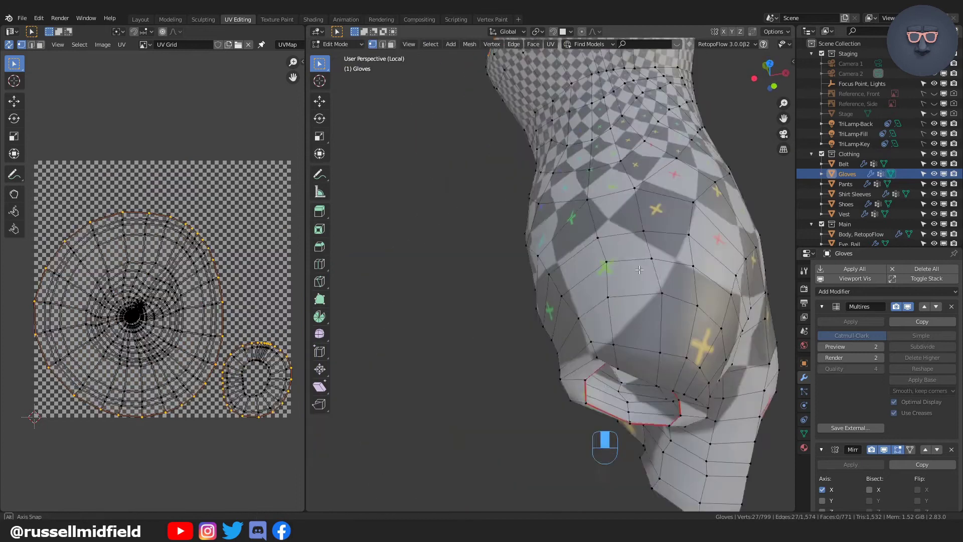
Mark the edge path running from the glove's cuff down to the thumb opening as a seam.
{"action": "left_click", "coordinate": [644, 228], "text": "alt"}
{"action": "middle_click_drag", "start_coordinate": [644, 228], "coordinate": [652, 268]}
{"action": "scroll", "coordinate": [651, 268], "scroll_direction": "down", "scroll_amount": 3}
{"action": "left_click", "coordinate": [584, 102], "text": "ctrl"}
{"action": "key", "text": "ctrl+e"}
{"action": "left_click", "coordinate": [586, 106]}
{"action": "middle_click_drag", "start_coordinate": [586, 108], "coordinate": [692, 247]}
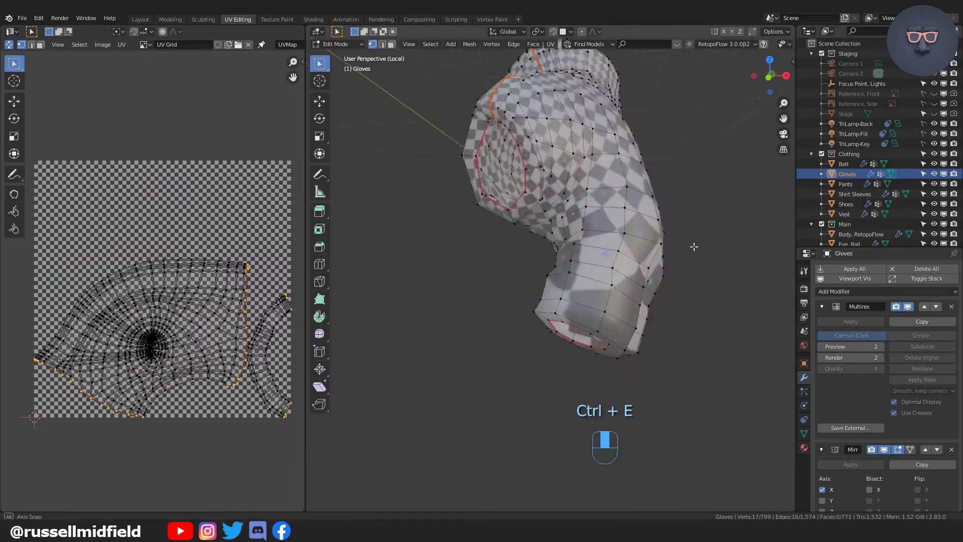
Mark the edge path from the thumb opening down to the nearest finger opening as a seam.
{"action": "scroll", "coordinate": [692, 248], "scroll_direction": "up", "scroll_amount": 3}
{"action": "left_click", "coordinate": [562, 223], "text": "alt"}
{"action": "middle_click_drag", "start_coordinate": [561, 223], "coordinate": [687, 216]}
{"action": "left_click", "coordinate": [533, 197], "text": "alt"}
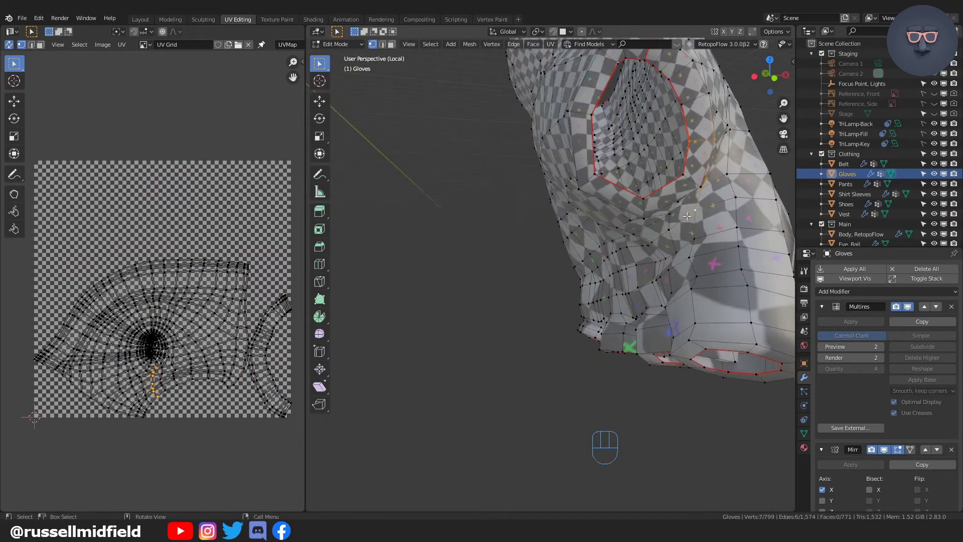
{"action": "left_click", "coordinate": [695, 356], "text": "shift"}
{"action": "key", "text": "ctrl+e"}
{"action": "left_click", "coordinate": [700, 357]}
Mark the short edges connecting the little, ring and middle finger openings of the glove as seams.
{"action": "scroll", "coordinate": [712, 346], "scroll_direction": "down", "scroll_amount": 3}
{"action": "middle_click_drag", "start_coordinate": [729, 333], "coordinate": [619, 296]}
{"action": "scroll", "coordinate": [651, 286], "scroll_direction": "up", "scroll_amount": 3}
{"action": "scroll", "coordinate": [619, 296], "scroll_direction": "down", "scroll_amount": 4}
{"action": "left_click", "coordinate": [527, 254], "text": "ctrl"}
{"action": "middle_click_drag", "start_coordinate": [526, 253], "coordinate": [542, 321]}
{"action": "key", "text": "ctrl+e"}
{"action": "left_click", "coordinate": [571, 324]}
{"action": "scroll", "coordinate": [472, 292], "scroll_direction": "up", "scroll_amount": 4}
{"action": "key", "text": "ctrl+e"}
{"action": "left_click", "coordinate": [544, 323]}
{"action": "middle_click_drag", "start_coordinate": [597, 359], "coordinate": [589, 329]}
{"action": "left_click", "coordinate": [589, 329], "text": "alt"}
{"action": "key", "text": "ctrl+e"}
{"action": "left_click", "coordinate": [597, 336]}
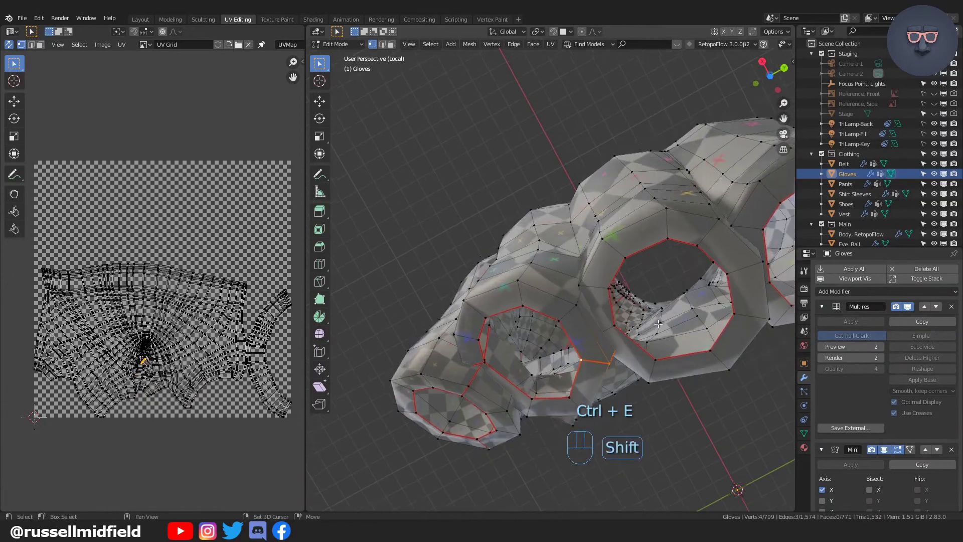
Mark the edges linking the middle and index finger openings of the glove as a seam.
{"action": "middle_click_drag", "start_coordinate": [618, 359], "coordinate": [652, 301]}
{"action": "scroll", "coordinate": [642, 338], "scroll_direction": "down", "scroll_amount": 3}
{"action": "left_click", "coordinate": [643, 335], "text": "ctrl"}
{"action": "key", "text": "ctrl+e"}
{"action": "left_click", "coordinate": [646, 338]}
Mark an edge path along the outer side of the glove as a seam.
{"action": "middle_click_drag", "start_coordinate": [645, 338], "coordinate": [600, 293]}
{"action": "scroll", "coordinate": [678, 346], "scroll_direction": "down", "scroll_amount": 4}
{"action": "left_click", "coordinate": [689, 321], "text": "ctrl"}
{"action": "key", "text": "ctrl+e"}
{"action": "left_click", "coordinate": [702, 311]}
Try to mark another edge loop near the glove's fingers as a seam and undo the recent changes.
{"action": "scroll", "coordinate": [575, 313], "scroll_direction": "up", "scroll_amount": 4}
{"action": "left_click", "coordinate": [580, 335], "text": "alt"}
{"action": "key", "text": "ctrl+e"}
{"action": "left_click", "coordinate": [584, 337]}
{"action": "key", "text": "ctrl+e"}
{"action": "key", "text": "ctrl+z"}
{"action": "key", "text": "ctrl+z"}
{"action": "key", "text": "ctrl+z"}
{"action": "key", "text": "ctrl+z"}
Mark the edge loops around the bases of the glove's fingers as seams, one finger at a time.
{"action": "scroll", "coordinate": [577, 281], "scroll_direction": "up", "scroll_amount": 4}
{"action": "scroll", "coordinate": [577, 286], "scroll_direction": "down", "scroll_amount": 4}
{"action": "scroll", "coordinate": [581, 286], "scroll_direction": "up", "scroll_amount": 4}
{"action": "key", "text": "ctrl+e"}
{"action": "left_click", "coordinate": [583, 271]}
{"action": "key", "text": "ctrl+e"}
{"action": "left_click", "coordinate": [583, 271]}
{"action": "key", "text": "ctrl+e"}
{"action": "left_click", "coordinate": [592, 280]}
{"action": "key", "text": "ctrl+e"}
{"action": "left_click", "coordinate": [599, 285]}
{"action": "key", "text": "ctrl+e"}
{"action": "left_click", "coordinate": [600, 301]}
{"action": "scroll", "coordinate": [600, 293], "scroll_direction": "down", "scroll_amount": 4}
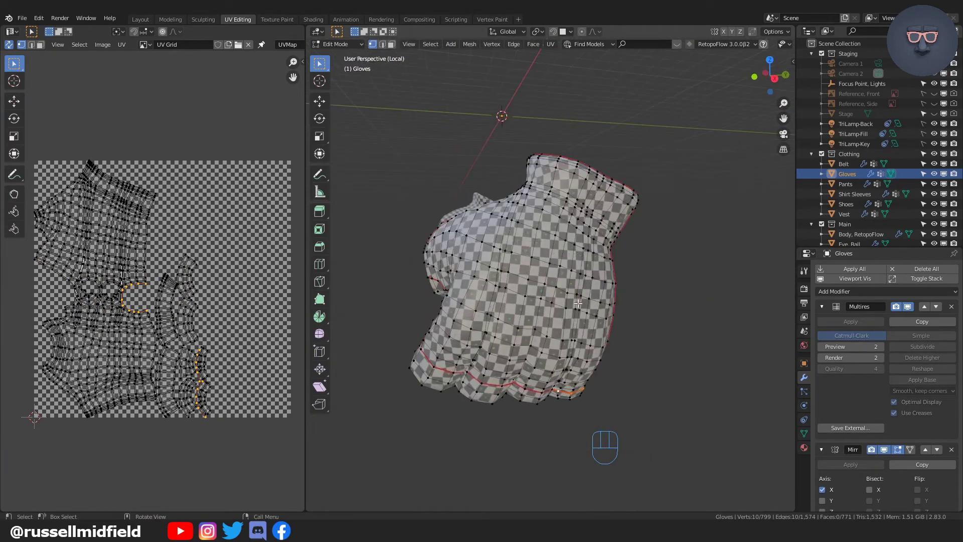
Leave the gloves' Edit Mode and isolated view, and isolate the Body, RetopoFlow mesh in Edit Mode.
{"action": "key", "text": "Tab"}
{"action": "key", "text": "KP_Divide"}
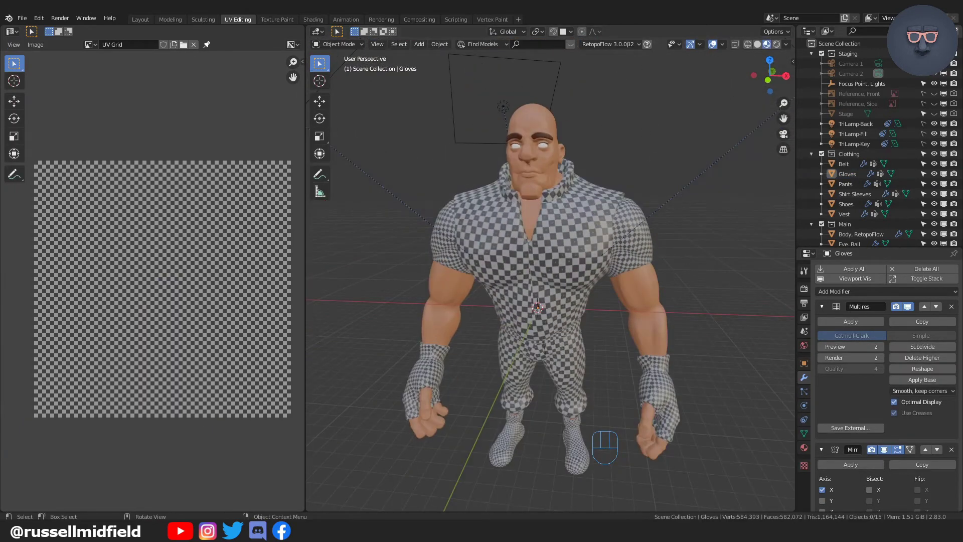
{"action": "scroll", "coordinate": [664, 230], "scroll_direction": "up", "scroll_amount": 6}
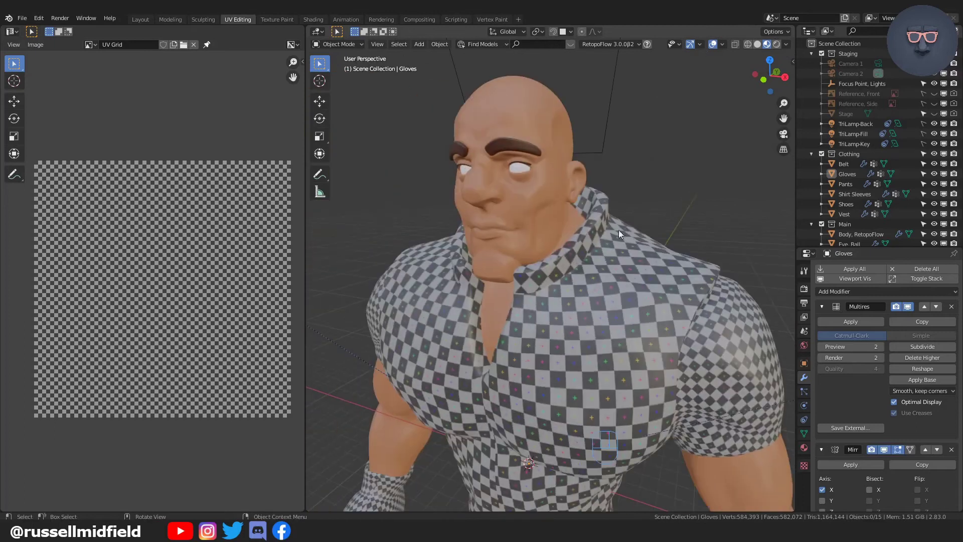
{"action": "key", "text": "KP_Divide"}
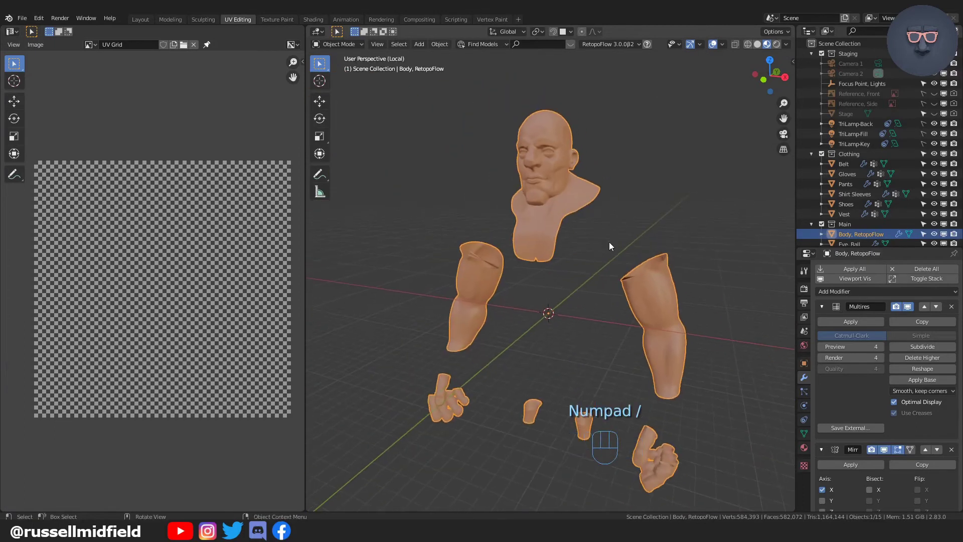
{"action": "scroll", "coordinate": [620, 246], "scroll_direction": "up", "scroll_amount": 5}
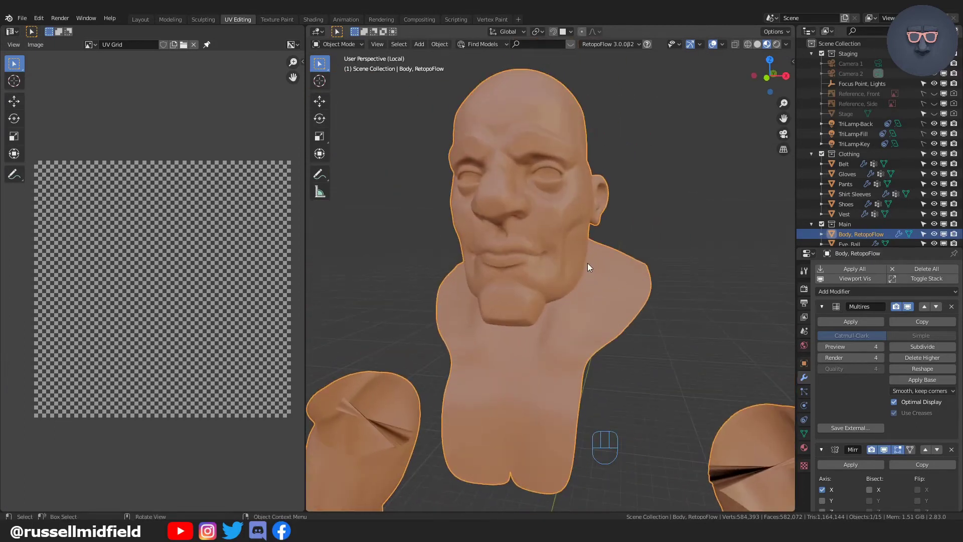
{"action": "key", "text": "Tab"}
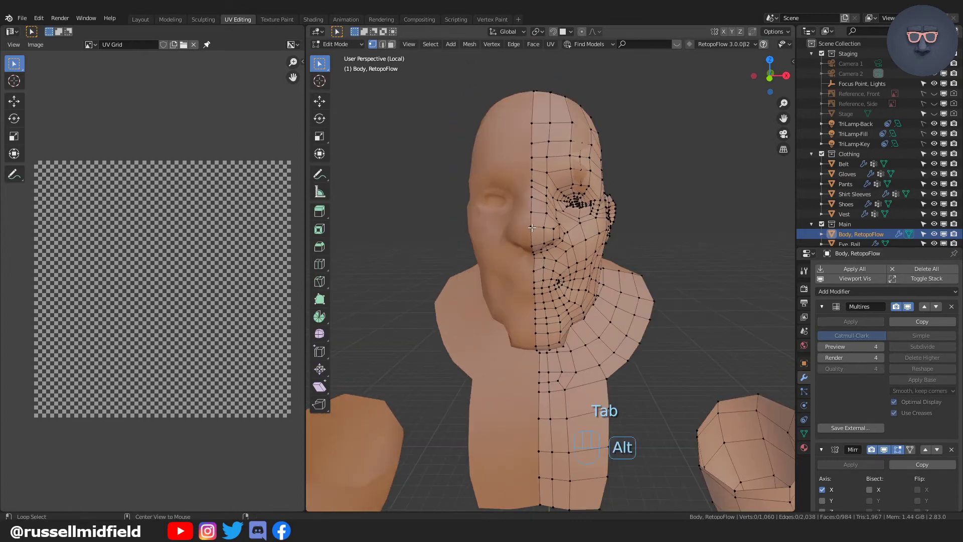
Mark the head and neck's centre edge loop as a seam, leaving the front of the face out.
{"action": "middle_click_drag", "start_coordinate": [578, 334], "coordinate": [572, 311]}
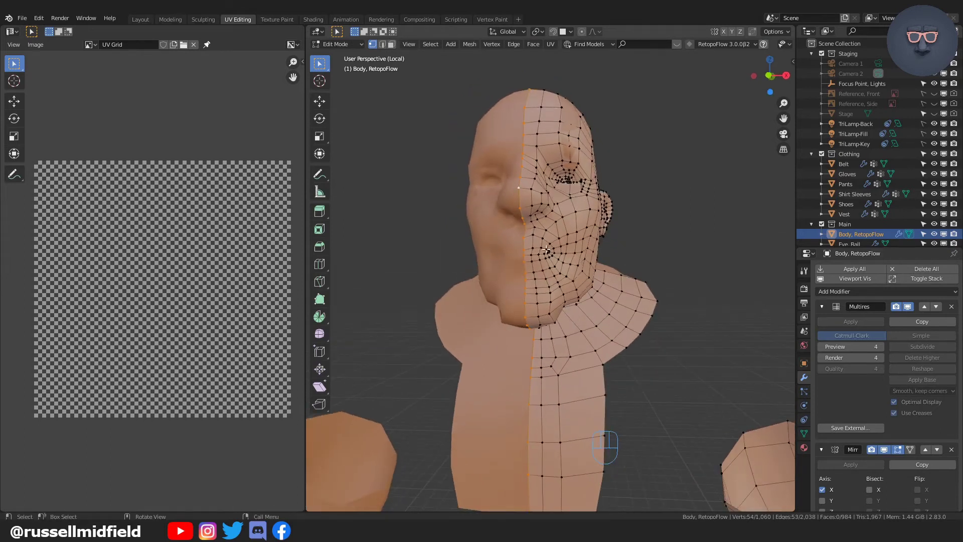
{"action": "middle_click_drag", "start_coordinate": [546, 249], "coordinate": [497, 170]}
{"action": "key", "text": "b"}
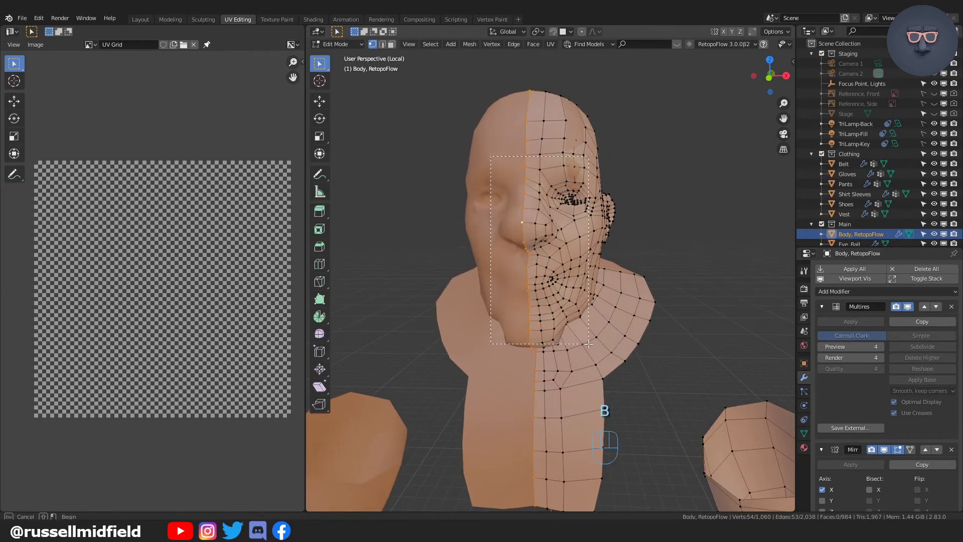
{"action": "middle_click_drag", "start_coordinate": [589, 344], "coordinate": [542, 270]}
{"action": "key", "text": "b"}
{"action": "middle_click_drag", "start_coordinate": [529, 210], "coordinate": [476, 233]}
{"action": "key", "text": "ctrl+e"}
Select the edge loop segments encircling the ear and mark them as a seam.
{"action": "left_click", "coordinate": [477, 234], "text": "alt"}
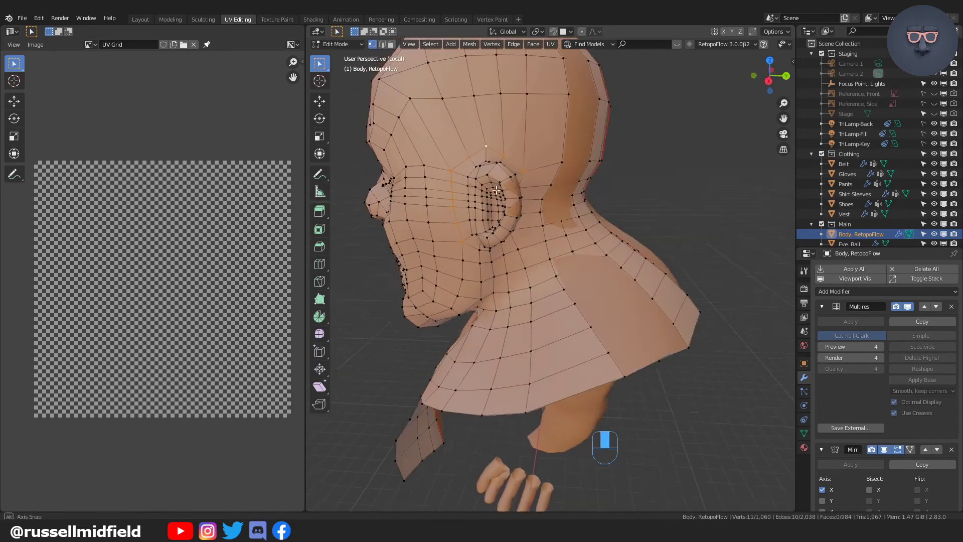
{"action": "middle_click_drag", "start_coordinate": [496, 190], "coordinate": [387, 192]}
{"action": "scroll", "coordinate": [485, 162], "scroll_direction": "up", "scroll_amount": 3}
{"action": "left_click", "coordinate": [447, 93], "text": "alt+shift"}
{"action": "middle_click_drag", "start_coordinate": [493, 151], "coordinate": [471, 136]}
{"action": "left_click", "coordinate": [443, 213], "text": "alt+shift"}
{"action": "middle_click_drag", "start_coordinate": [443, 213], "coordinate": [459, 216]}
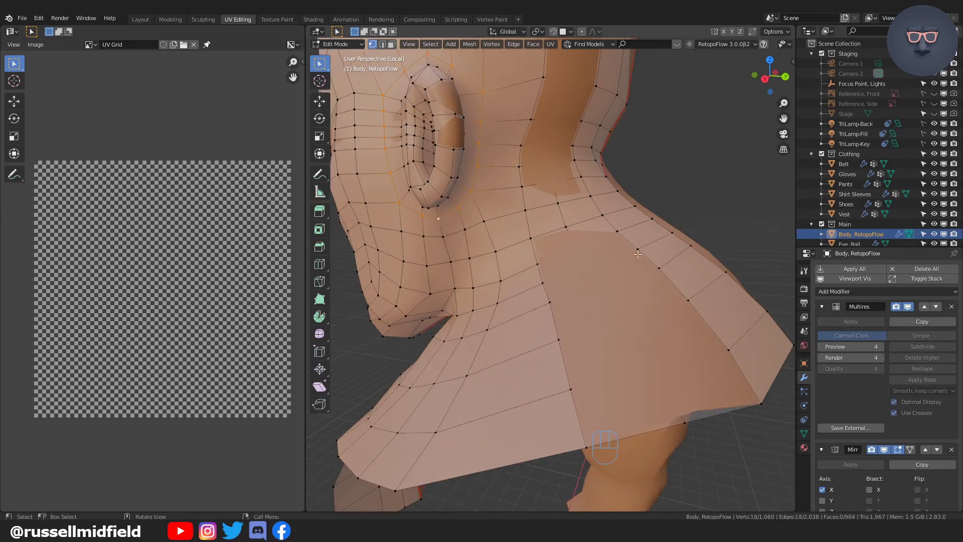
{"action": "mouse_move", "coordinate": [637, 254]}
{"action": "middle_mouse_down"}
{"action": "mouse_move", "coordinate": [518, 254]}
{"action": "mouse_move", "coordinate": [667, 285]}
{"action": "mouse_move", "coordinate": [637, 246]}
{"action": "middle_mouse_up"}
{"action": "scroll", "coordinate": [592, 216], "scroll_direction": "down", "scroll_amount": 1}
{"action": "middle_click_drag", "start_coordinate": [587, 210], "coordinate": [631, 276], "text": "shift"}
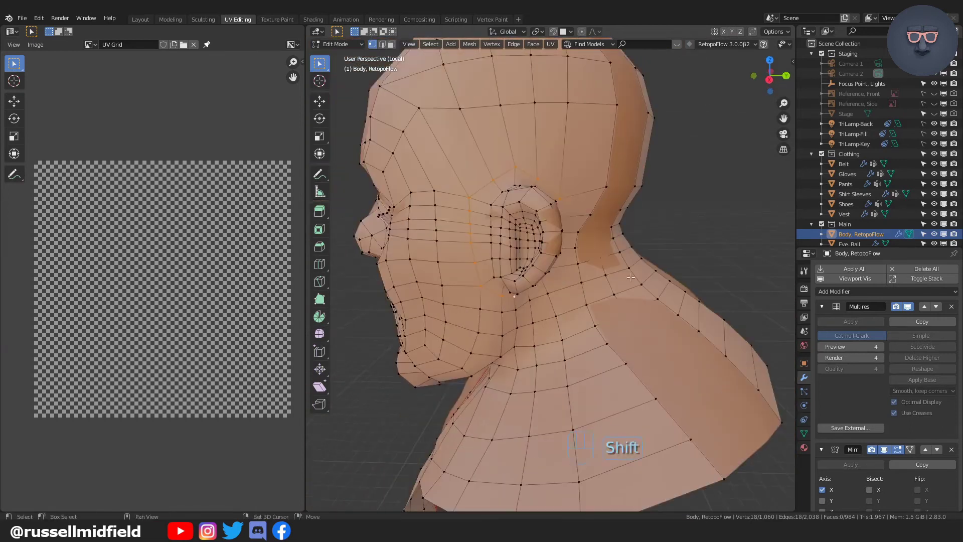
{"action": "middle_click_drag", "start_coordinate": [592, 282], "coordinate": [573, 249]}
{"action": "key", "text": "ctrl+e"}
{"action": "left_click", "coordinate": [542, 273]}
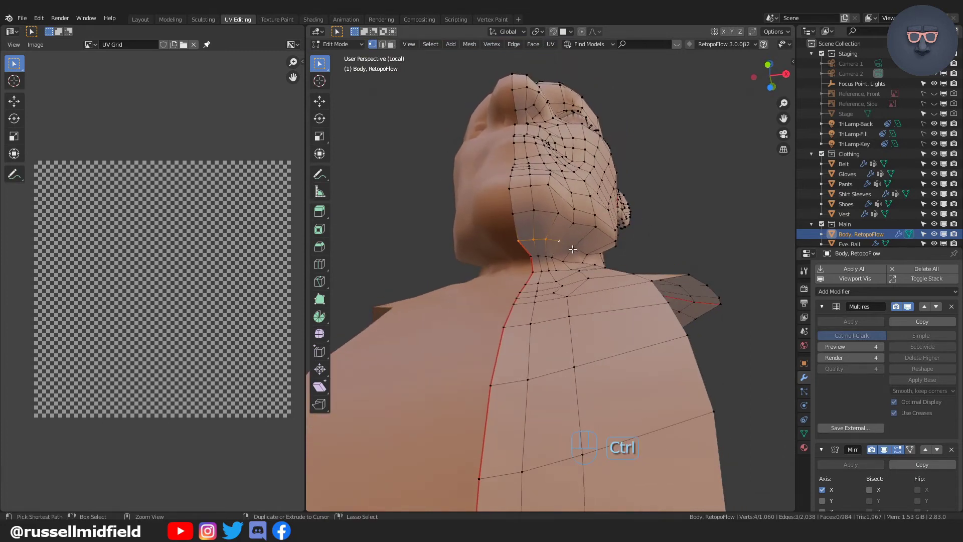
Mark the short row of edges under the jaw as a seam and unwrap the whole body mesh.
{"action": "key", "text": "ctrl+e"}
{"action": "left_click", "coordinate": [573, 249]}
{"action": "key", "text": "a"}
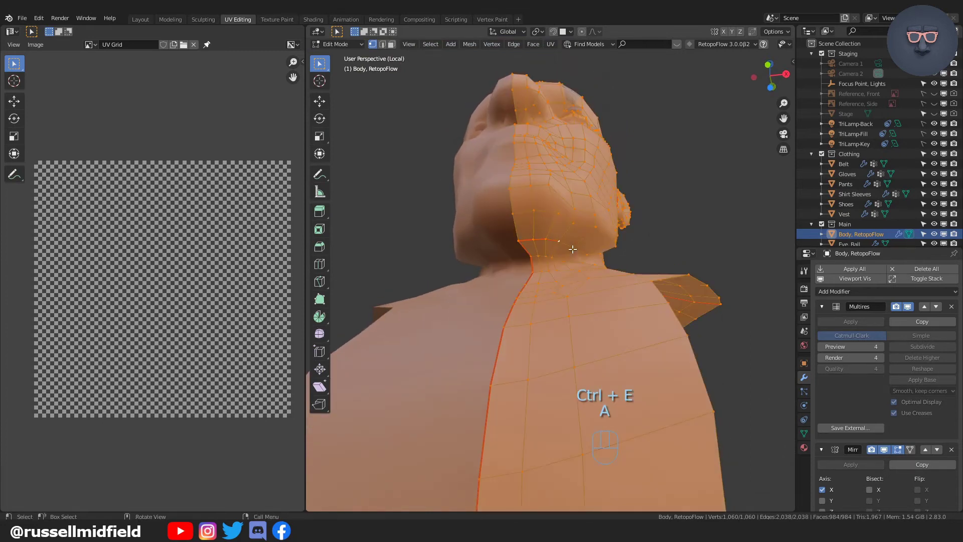
{"action": "key", "text": "u"}
{"action": "left_click", "coordinate": [550, 193]}
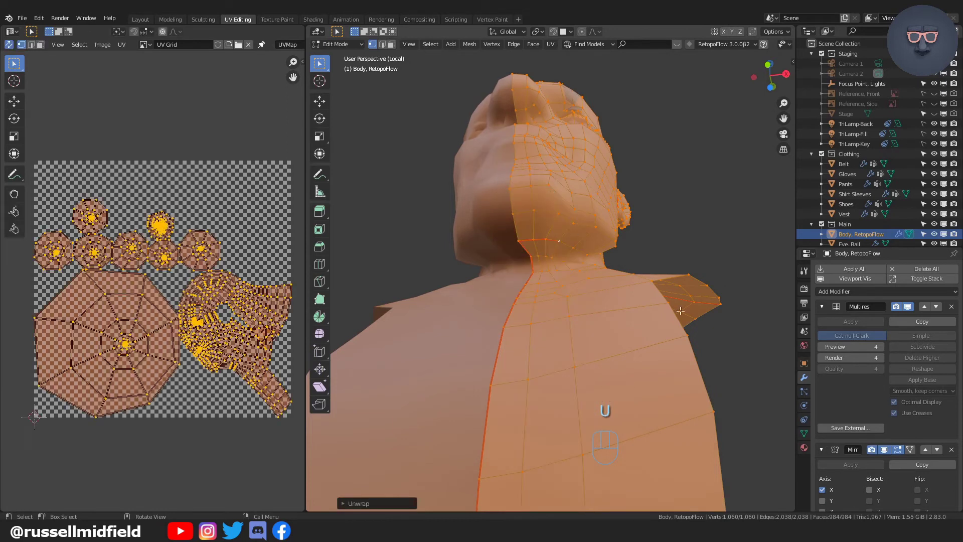
Select areas of the UV islands to examine which parts of the face and ear they correspond to.
{"action": "middle_click_drag", "start_coordinate": [680, 311], "coordinate": [632, 354]}
{"action": "scroll", "coordinate": [633, 355], "scroll_direction": "up", "scroll_amount": 5}
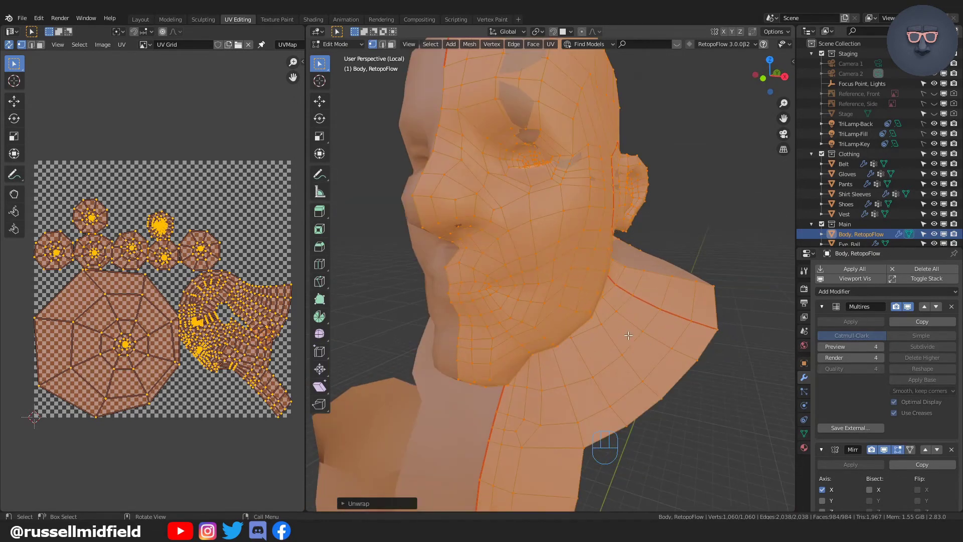
{"action": "left_click", "coordinate": [191, 346]}
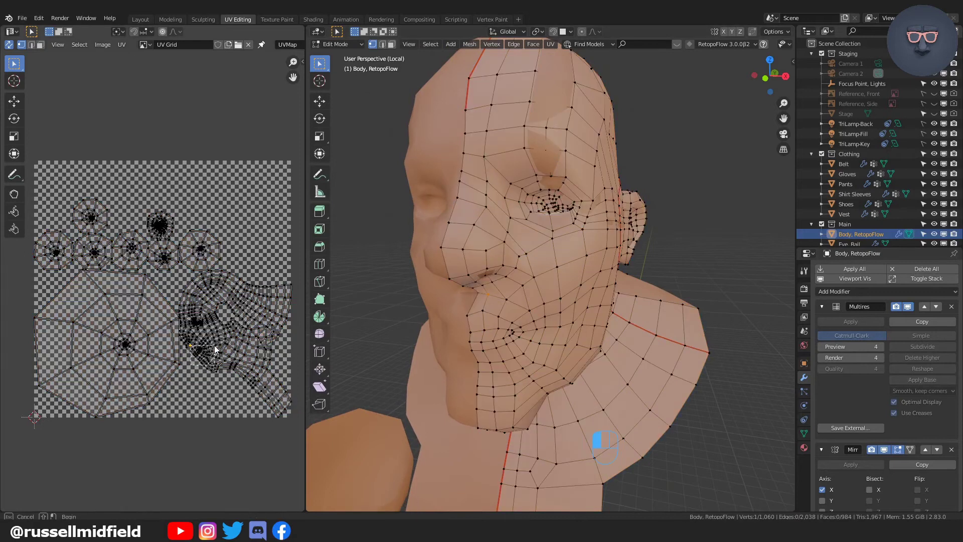
{"action": "middle_click_drag", "start_coordinate": [552, 359], "coordinate": [592, 358]}
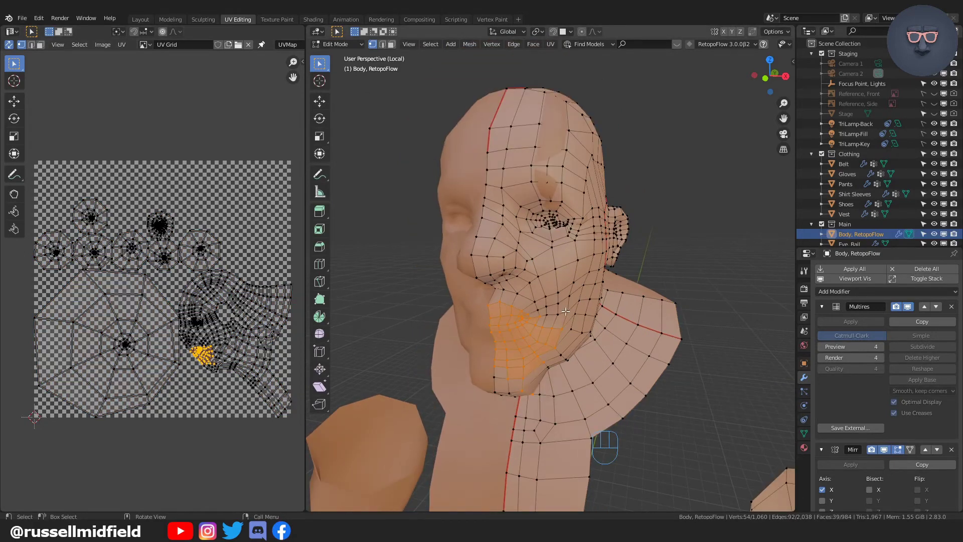
{"action": "middle_click_drag", "start_coordinate": [565, 311], "coordinate": [577, 293]}
{"action": "middle_click_drag", "start_coordinate": [682, 337], "coordinate": [661, 350]}
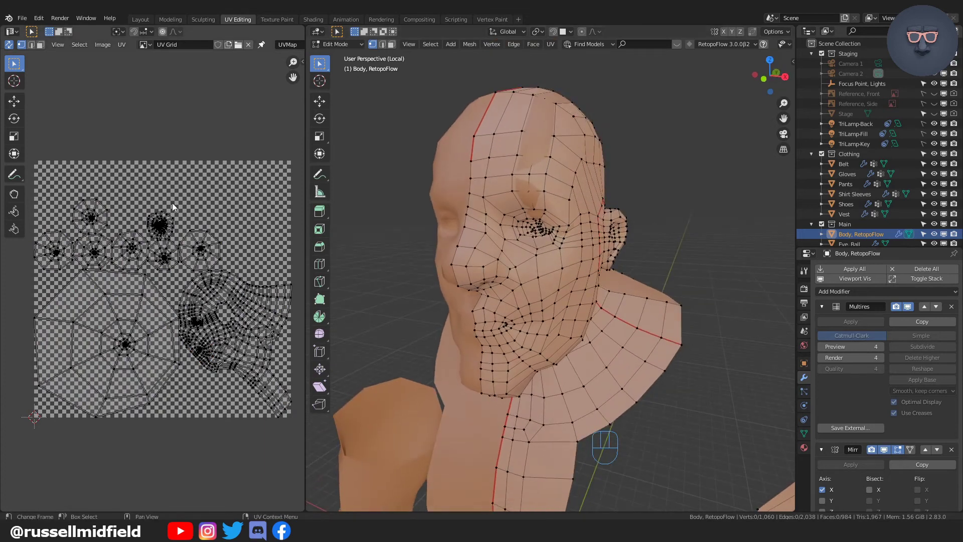
{"action": "middle_click_drag", "start_coordinate": [656, 296], "coordinate": [621, 296]}
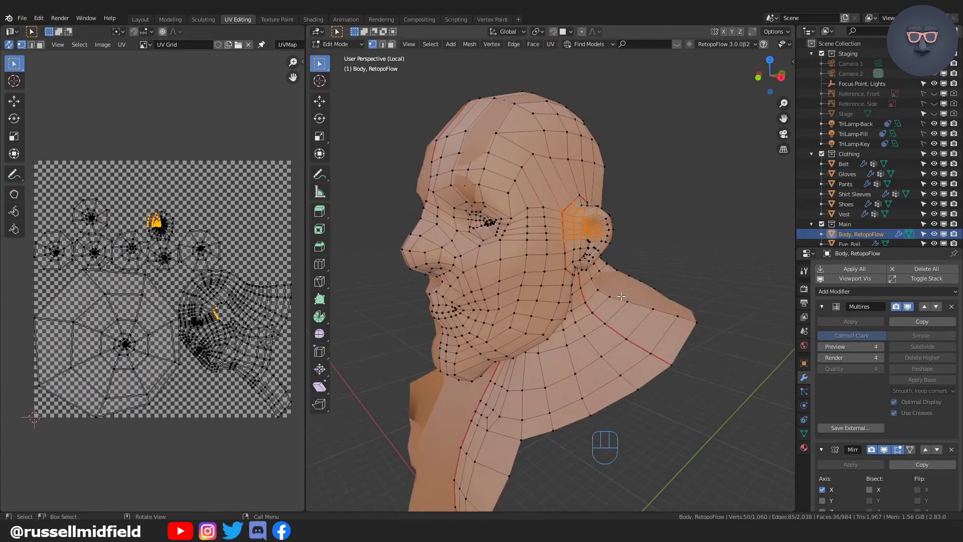
Add an Image Texture node beside the Principled BSDF of the Skin material in the Shading workspace.
{"action": "left_click", "coordinate": [319, 20]}
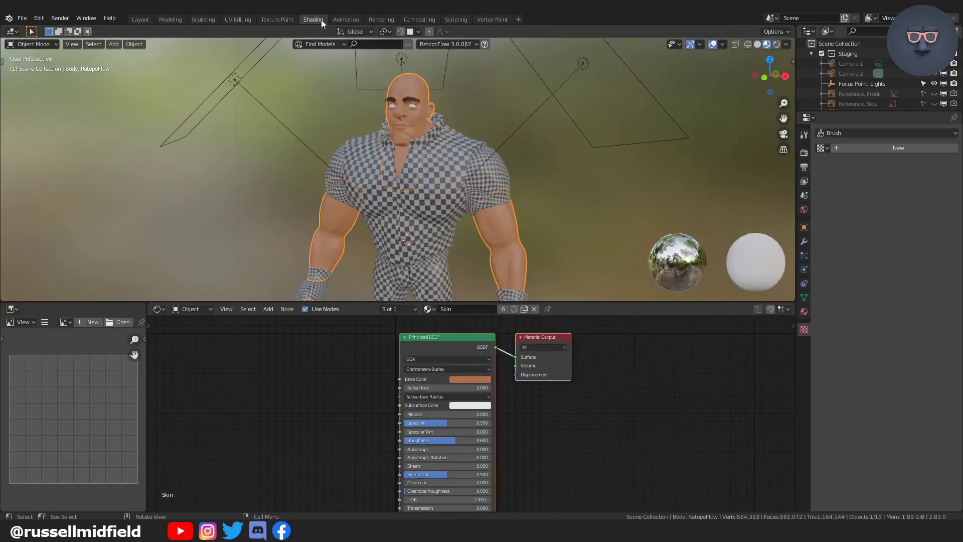
{"action": "left_click", "coordinate": [346, 345]}
{"action": "key", "text": "shift+a"}
{"action": "left_click", "coordinate": [321, 356]}
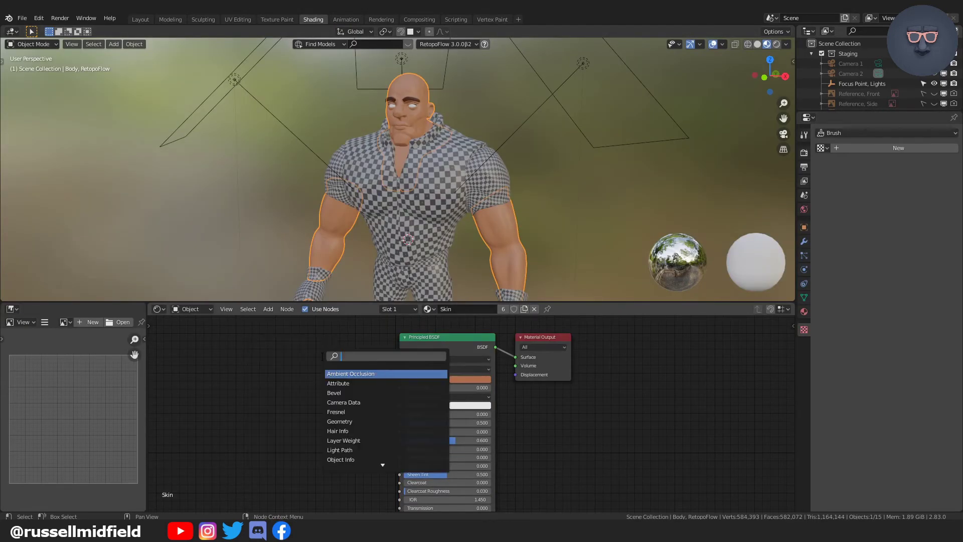
{"action": "type", "text": "im"}
{"action": "key", "text": "Return"}
{"action": "left_click", "coordinate": [249, 340]}
Assign the UV Grid image to the texture node and connect its Color to the Principled BSDF's Base Color.
{"action": "left_click", "coordinate": [259, 373]}
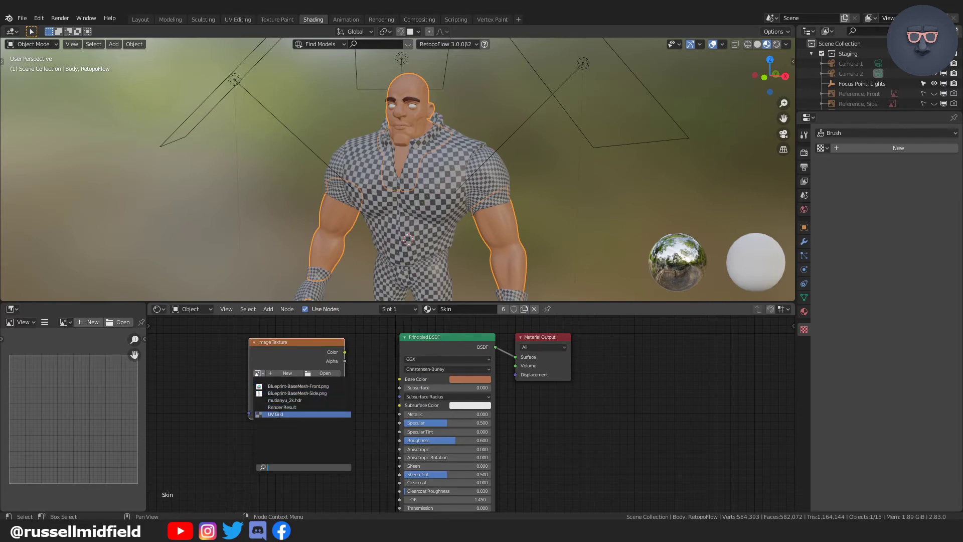
{"action": "left_click", "coordinate": [279, 414]}
{"action": "left_click_drag", "start_coordinate": [395, 375], "coordinate": [399, 379]}
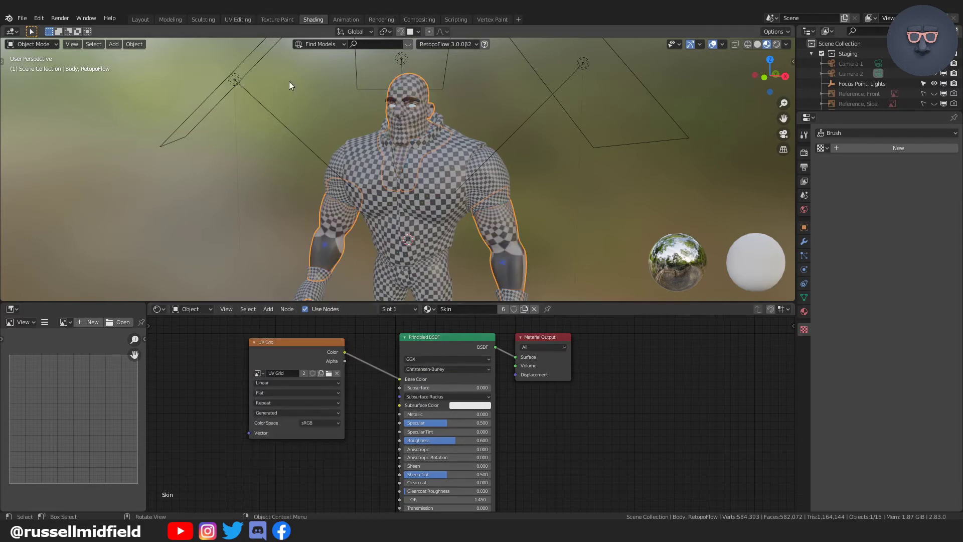
Return to the UV Editing workspace and examine the checker pattern on the head in Object Mode.
{"action": "left_click", "coordinate": [238, 19]}
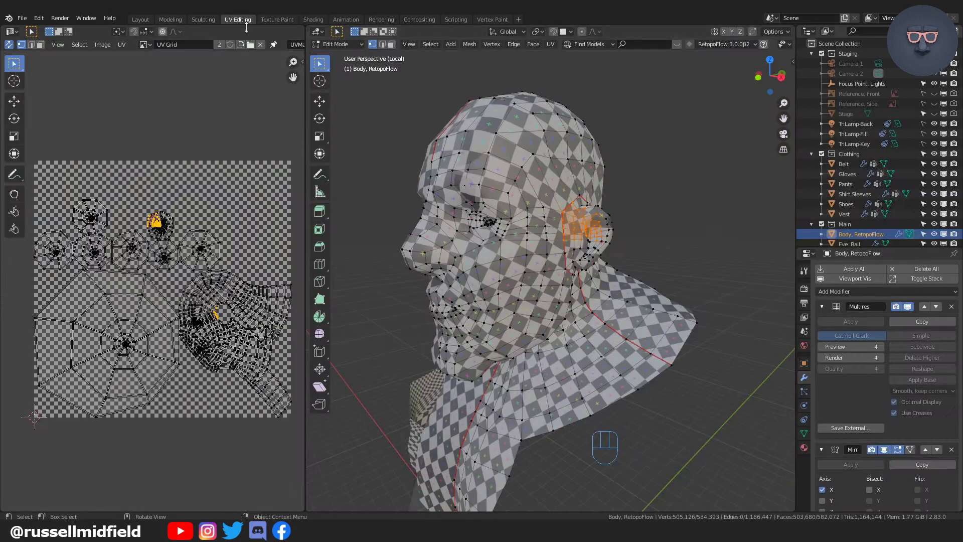
{"action": "middle_click_drag", "start_coordinate": [652, 281], "coordinate": [512, 189], "text": "shift"}
{"action": "mouse_move", "coordinate": [574, 239]}
{"action": "middle_mouse_down"}
{"action": "mouse_move", "coordinate": [606, 242]}
{"action": "mouse_move", "coordinate": [575, 238]}
{"action": "middle_mouse_up"}
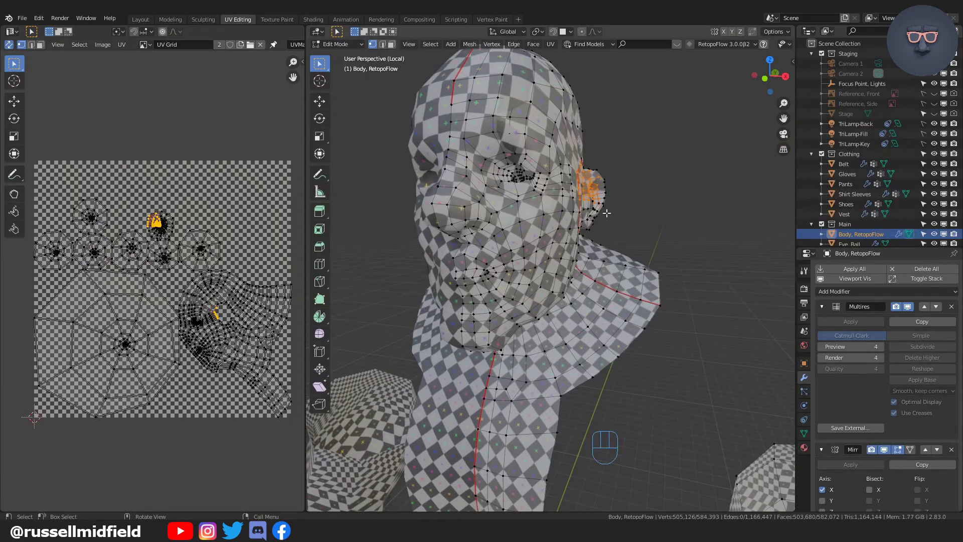
{"action": "key", "text": "Tab"}
{"action": "left_click", "coordinate": [622, 152]}
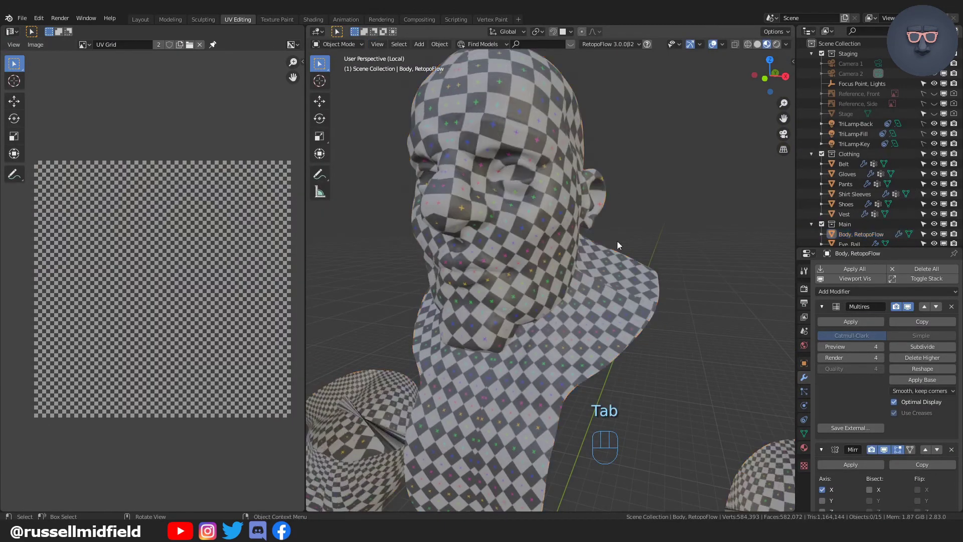
{"action": "scroll", "coordinate": [617, 240], "scroll_direction": "down", "scroll_amount": 4}
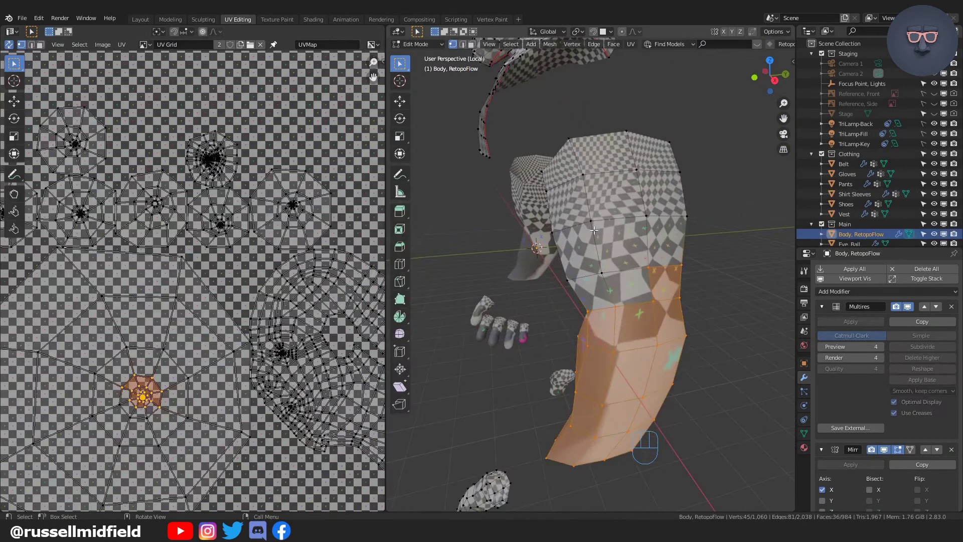
Mark the edge loop running lengthwise along the arm as a seam.
{"action": "left_click", "coordinate": [593, 230], "text": "alt"}
{"action": "middle_click_drag", "start_coordinate": [594, 230], "coordinate": [727, 223]}
{"action": "left_click", "coordinate": [542, 219], "text": "alt"}
{"action": "key", "text": "ctrl+e"}
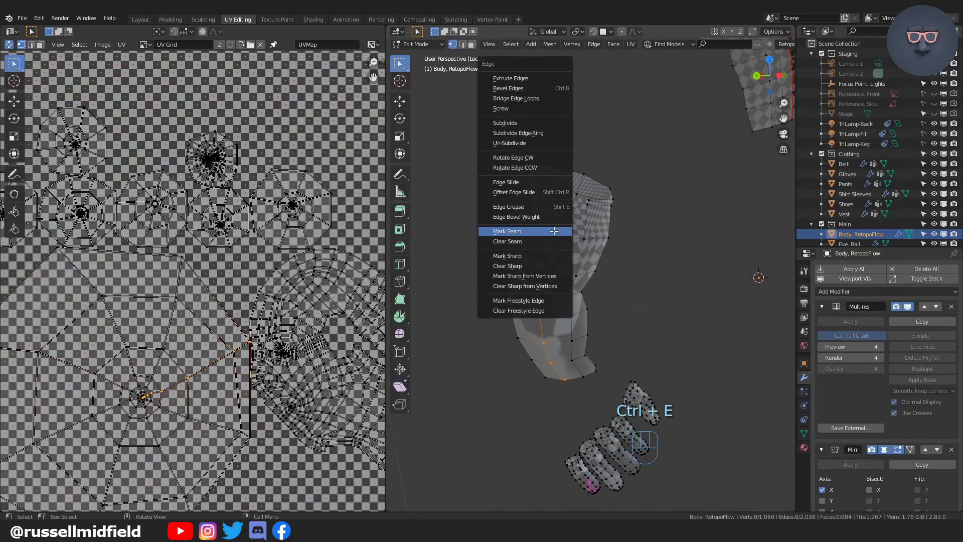
{"action": "left_click", "coordinate": [552, 222]}
Mark the edge loop around the wrist end of the arm as a seam.
{"action": "middle_click_drag", "start_coordinate": [479, 260], "coordinate": [520, 346]}
{"action": "key", "text": "ctrl+e"}
{"action": "left_click", "coordinate": [582, 195]}
{"action": "key", "text": "ctrl+e"}
{"action": "left_click", "coordinate": [574, 404]}
{"action": "scroll", "coordinate": [519, 346], "scroll_direction": "down", "scroll_amount": 4}
{"action": "left_click_drag", "start_coordinate": [156, 307], "coordinate": [210, 357]}
Mark the edge loops around the open base ends of the five fingers as seams.
{"action": "middle_click_drag", "start_coordinate": [489, 389], "coordinate": [597, 394]}
{"action": "middle_click_drag", "start_coordinate": [597, 393], "coordinate": [583, 328], "text": "shift"}
{"action": "scroll", "coordinate": [583, 329], "scroll_direction": "up", "scroll_amount": 8}
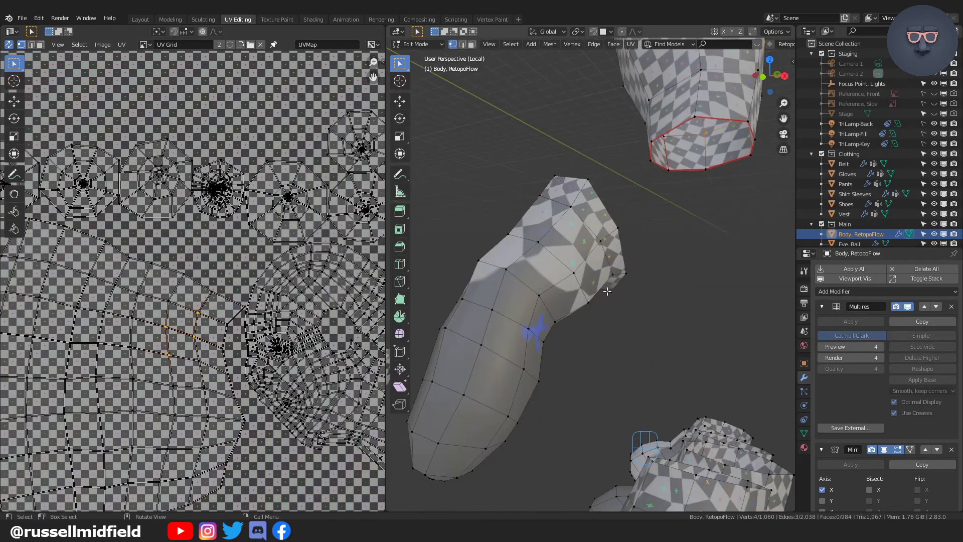
{"action": "scroll", "coordinate": [578, 299], "scroll_direction": "up", "scroll_amount": 3}
{"action": "scroll", "coordinate": [578, 299], "scroll_direction": "down", "scroll_amount": 7}
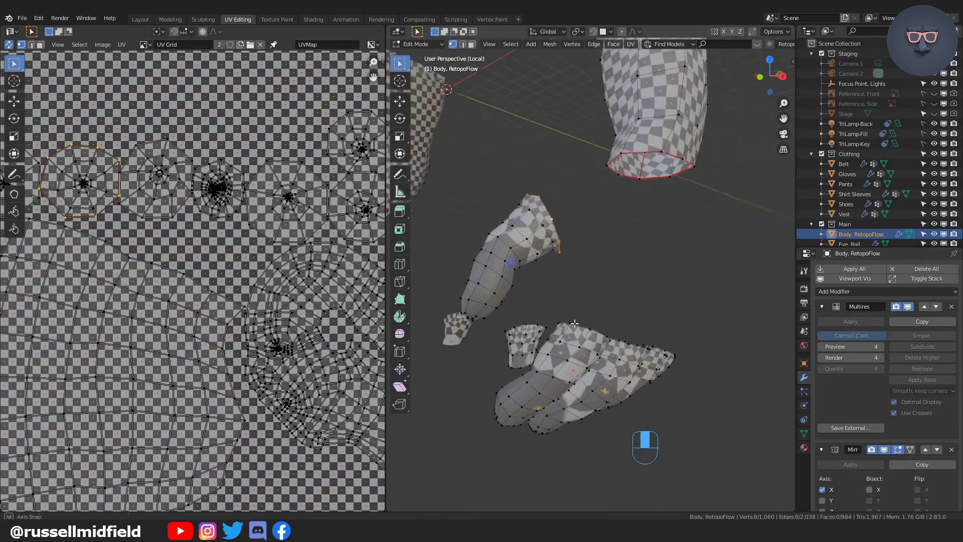
{"action": "middle_click_drag", "start_coordinate": [579, 299], "coordinate": [557, 343]}
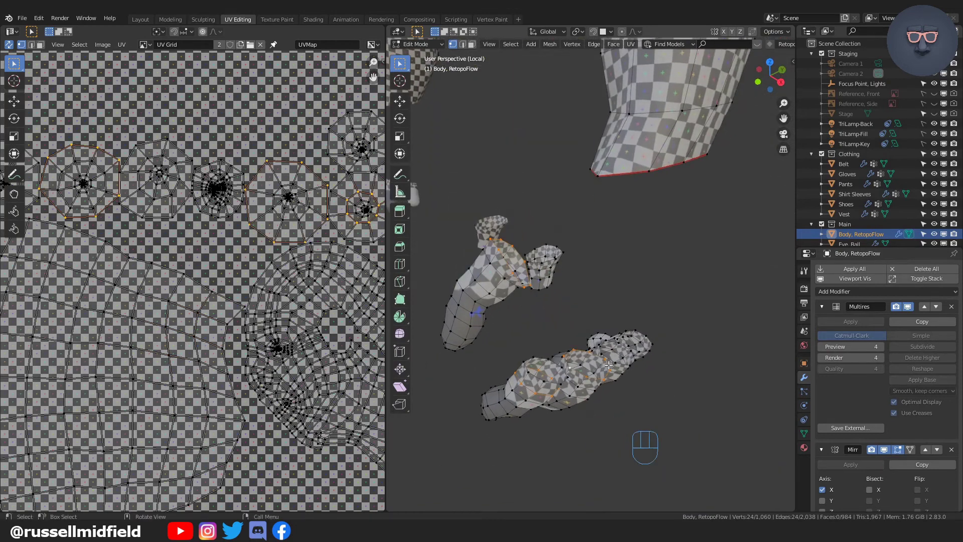
{"action": "middle_click_drag", "start_coordinate": [608, 365], "coordinate": [562, 310]}
{"action": "scroll", "coordinate": [547, 345], "scroll_direction": "up", "scroll_amount": 2}
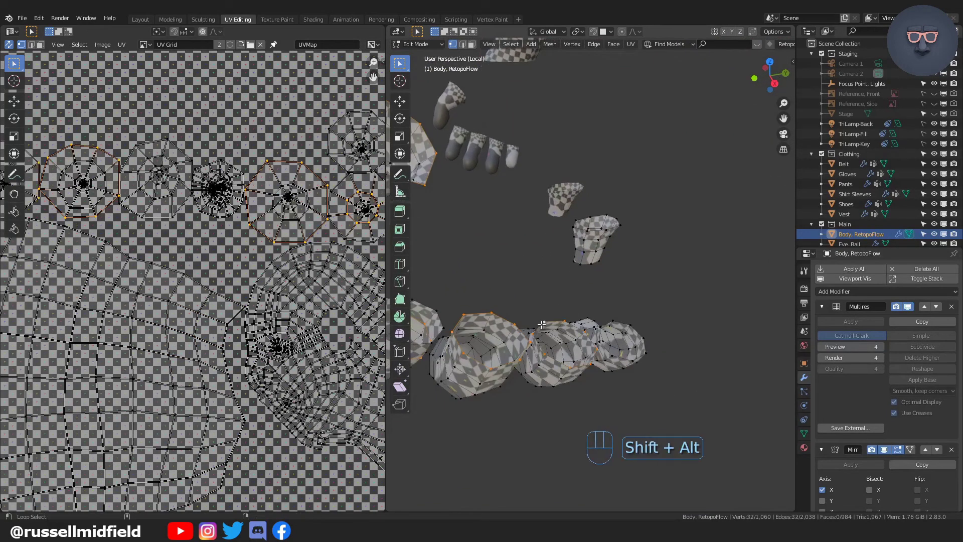
{"action": "key", "text": "ctrl+e"}
{"action": "left_click", "coordinate": [609, 322]}
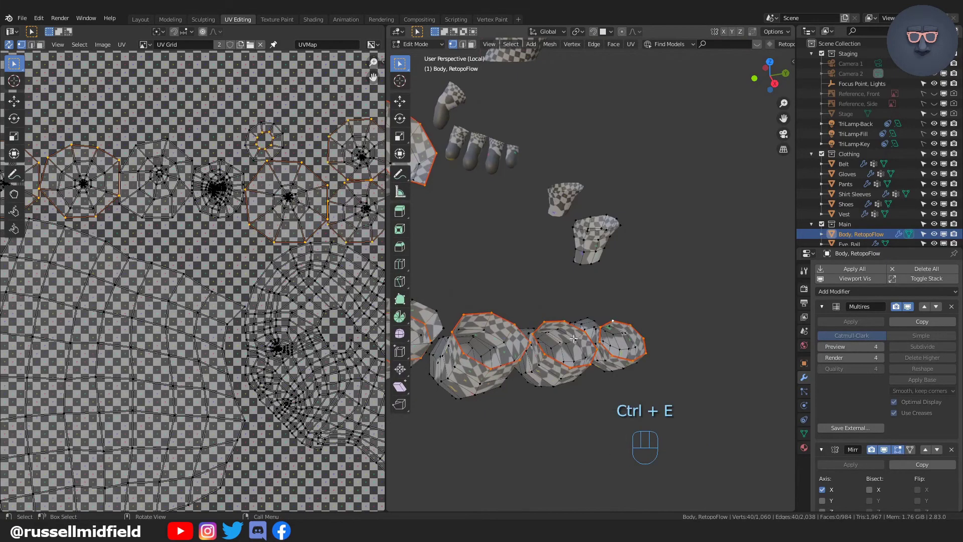
Mark a lengthwise edge loop along each of the five fingers as a seam.
{"action": "middle_click_drag", "start_coordinate": [609, 322], "coordinate": [558, 306]}
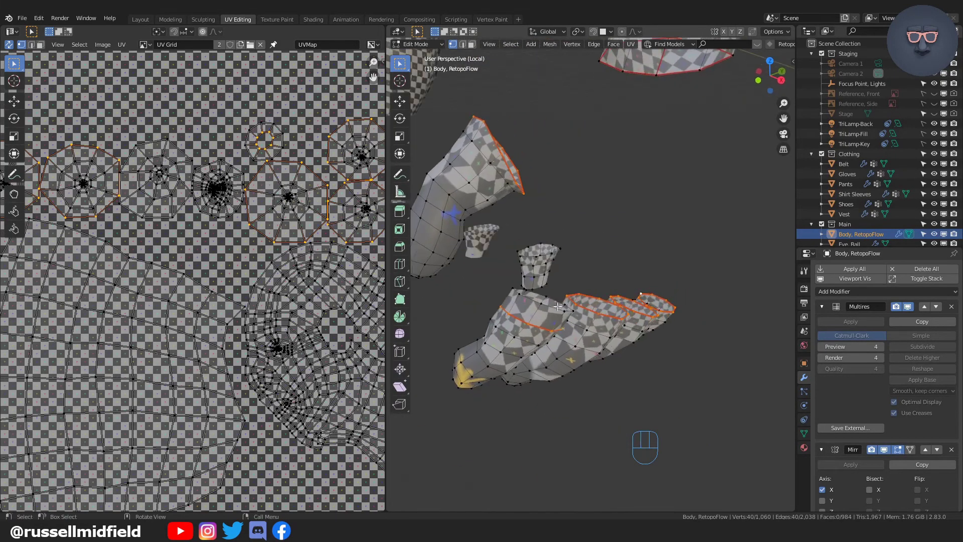
{"action": "left_click", "coordinate": [475, 206], "text": "alt"}
{"action": "middle_click_drag", "start_coordinate": [476, 206], "coordinate": [569, 251]}
{"action": "middle_click_drag", "start_coordinate": [569, 251], "coordinate": [548, 251], "text": "shift"}
{"action": "scroll", "coordinate": [605, 315], "scroll_direction": "up", "scroll_amount": 5}
{"action": "scroll", "coordinate": [576, 287], "scroll_direction": "down", "scroll_amount": 3}
{"action": "middle_click_drag", "start_coordinate": [576, 287], "coordinate": [502, 241]}
{"action": "scroll", "coordinate": [487, 248], "scroll_direction": "down", "scroll_amount": 3}
{"action": "scroll", "coordinate": [577, 298], "scroll_direction": "up", "scroll_amount": 3}
{"action": "scroll", "coordinate": [569, 310], "scroll_direction": "up", "scroll_amount": 3}
{"action": "middle_click_drag", "start_coordinate": [466, 190], "coordinate": [532, 222]}
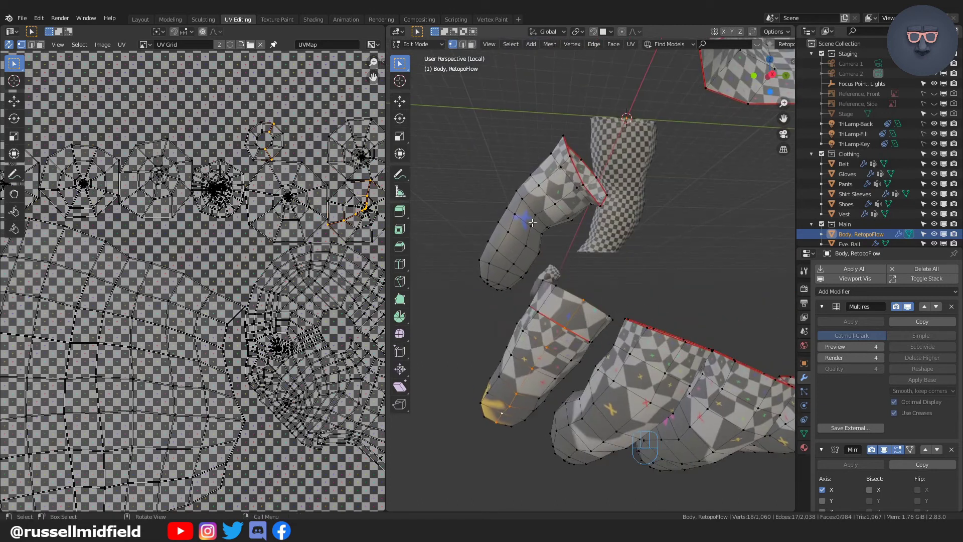
{"action": "middle_click_drag", "start_coordinate": [552, 275], "coordinate": [573, 287]}
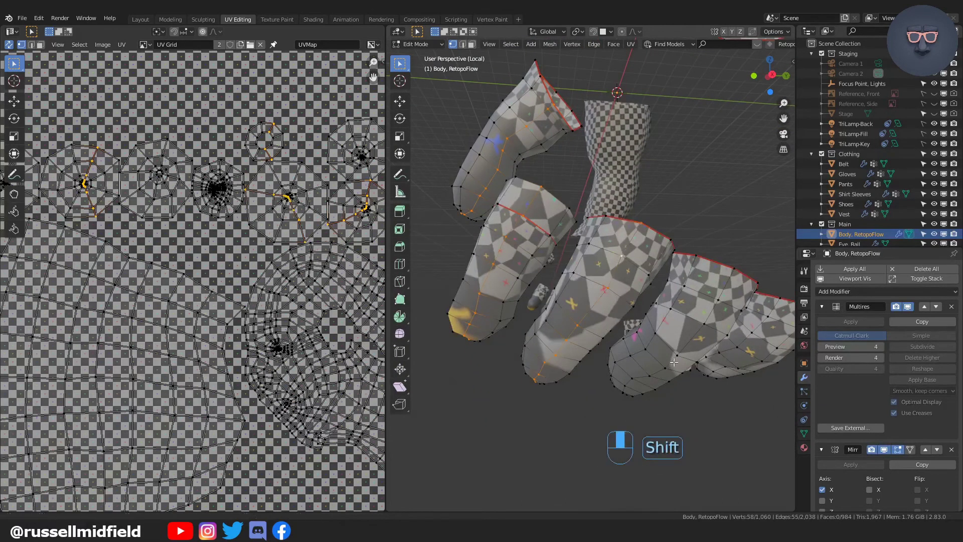
{"action": "middle_click_drag", "start_coordinate": [673, 361], "coordinate": [606, 269], "text": "shift"}
{"action": "middle_click_drag", "start_coordinate": [700, 341], "coordinate": [690, 272]}
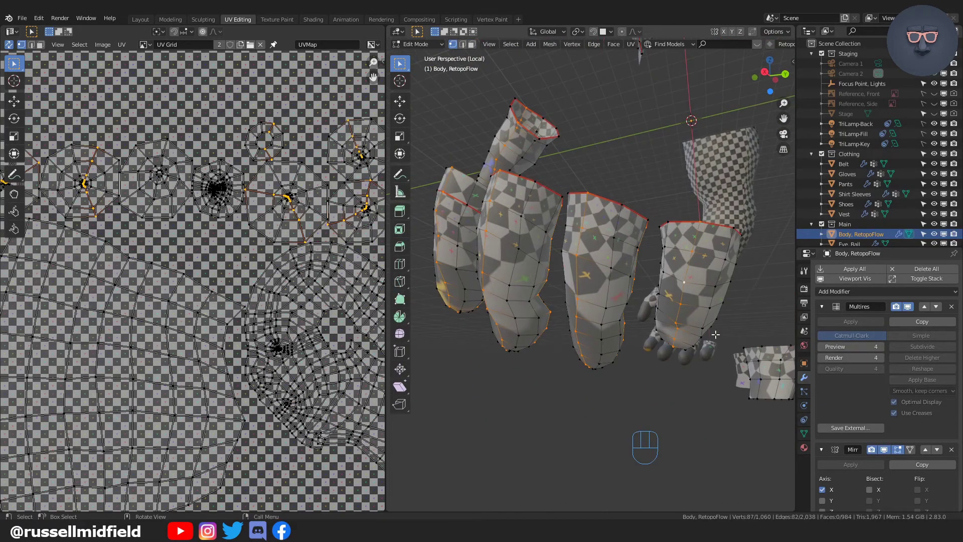
{"action": "middle_click_drag", "start_coordinate": [715, 334], "coordinate": [571, 309]}
{"action": "key", "text": "ctrl+z"}
{"action": "key", "text": "ctrl+z"}
{"action": "left_click", "coordinate": [473, 293], "text": "alt+shift"}
{"action": "key", "text": "ctrl+e"}
{"action": "left_click", "coordinate": [564, 347]}
{"action": "middle_click_drag", "start_coordinate": [513, 279], "coordinate": [621, 346]}
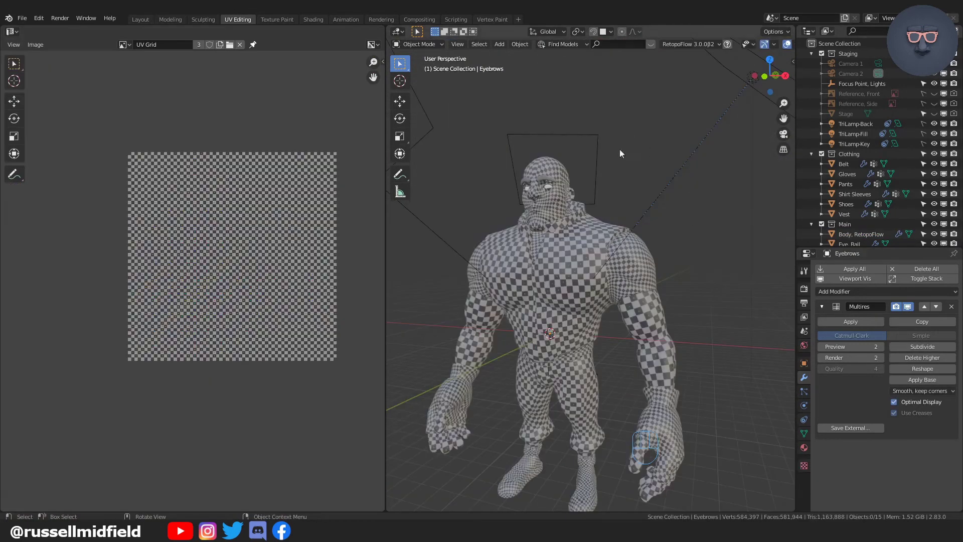
Widen the 3D viewport, hide the eye cornea and isolate the eyeball in local view.
{"action": "middle_click_drag", "start_coordinate": [620, 150], "coordinate": [601, 221]}
{"action": "left_click_drag", "start_coordinate": [386, 216], "coordinate": [319, 215]}
{"action": "middle_click_drag", "start_coordinate": [552, 191], "coordinate": [662, 411], "text": "shift"}
{"action": "scroll", "coordinate": [552, 203], "scroll_direction": "up", "scroll_amount": 7}
{"action": "left_click", "coordinate": [489, 242]}
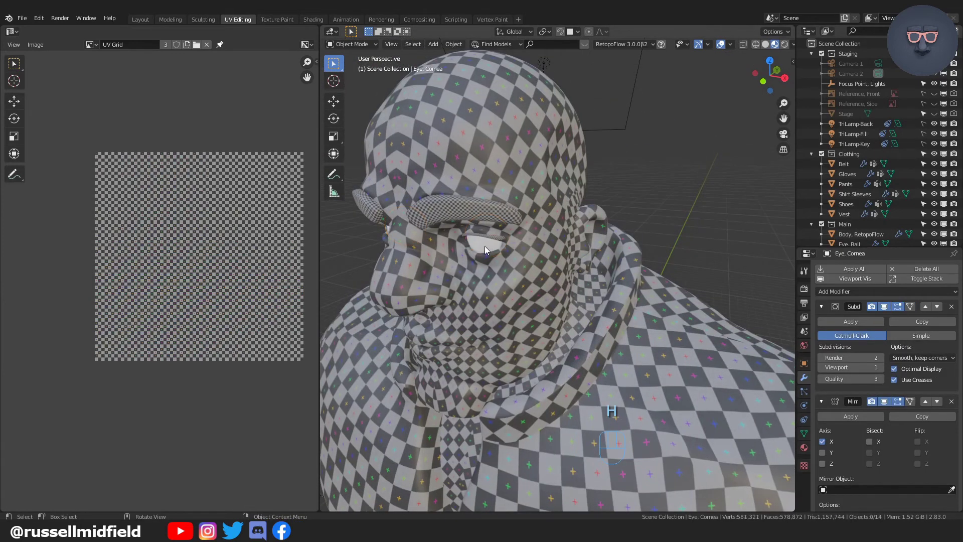
{"action": "left_click", "coordinate": [484, 246]}
{"action": "key", "text": "KP_Divide"}
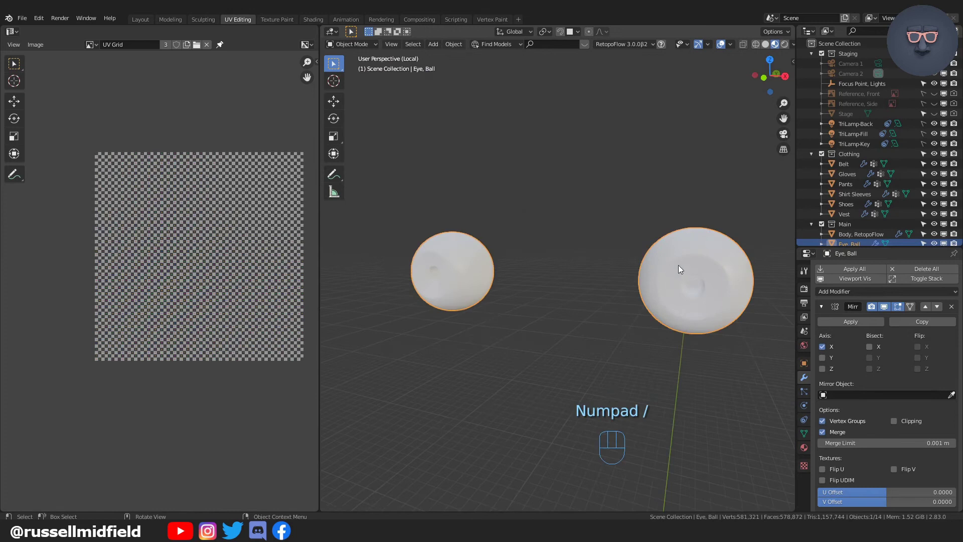
Mark the edge loop around the outer rim of the iris on the eyeball as a seam.
{"action": "middle_click_drag", "start_coordinate": [678, 265], "coordinate": [532, 261], "text": "shift"}
{"action": "key", "text": "Tab"}
{"action": "left_click", "coordinate": [457, 267]}
{"action": "scroll", "coordinate": [510, 279], "scroll_direction": "up", "scroll_amount": 4}
{"action": "scroll", "coordinate": [548, 248], "scroll_direction": "up", "scroll_amount": 4}
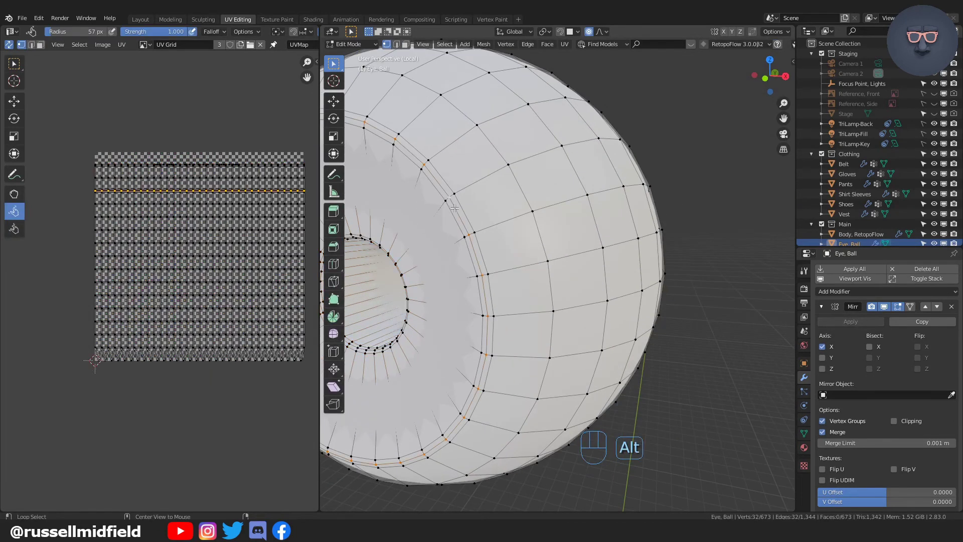
{"action": "scroll", "coordinate": [487, 219], "scroll_direction": "down", "scroll_amount": 3}
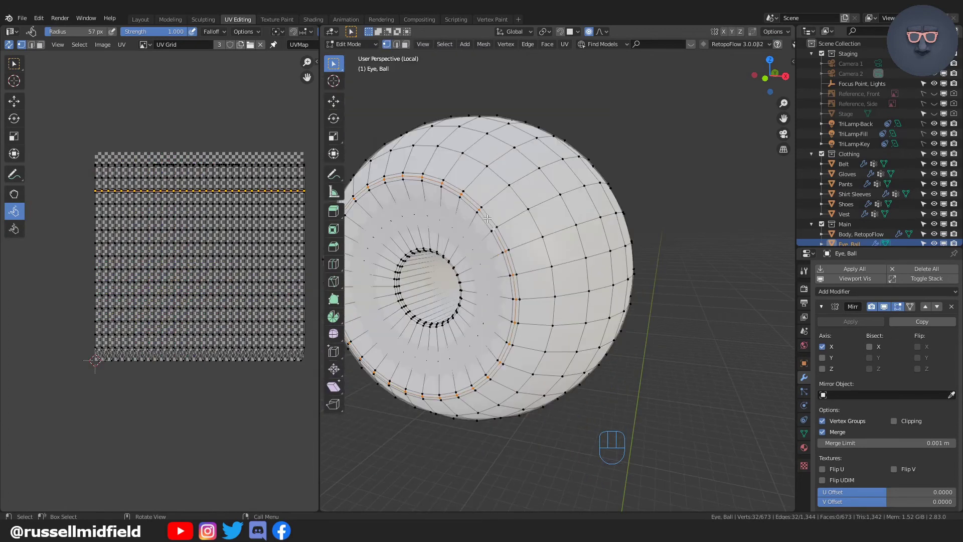
{"action": "key", "text": "ctrl+e"}
{"action": "left_click", "coordinate": [489, 218]}
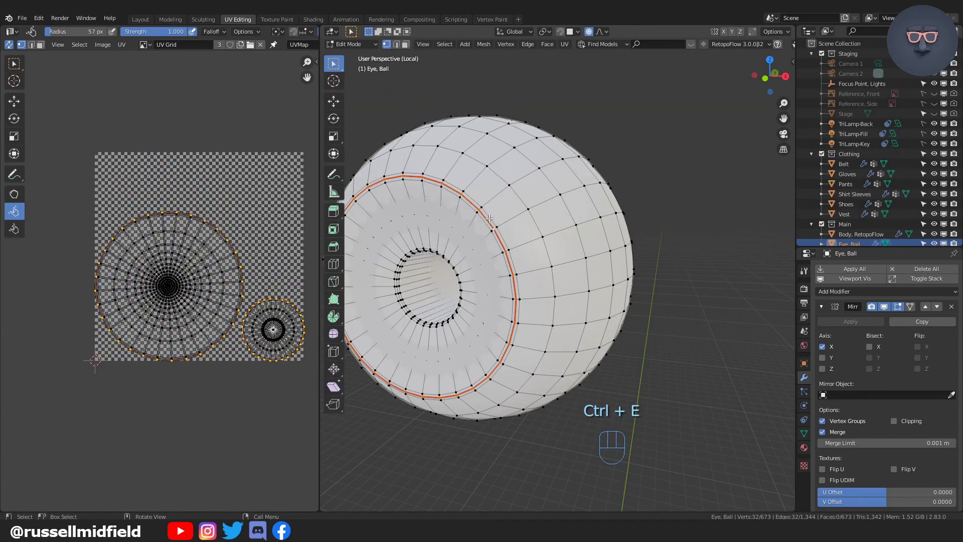
{"action": "key", "text": "a"}
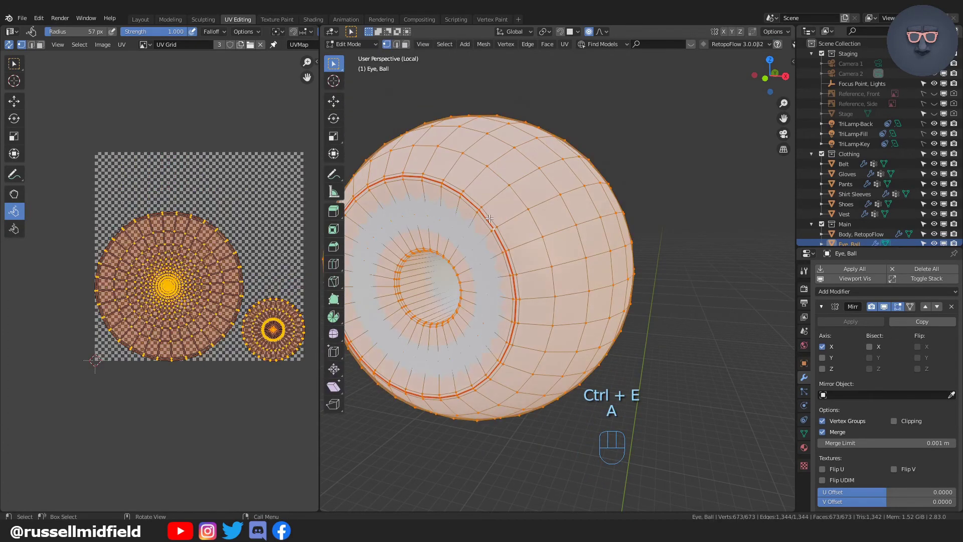
Mark the pupil's edge loop and a loop around the back half of the eyeball as seams.
{"action": "left_click", "coordinate": [401, 263], "text": "alt"}
{"action": "key", "text": "ctrl+e"}
{"action": "left_click", "coordinate": [428, 272]}
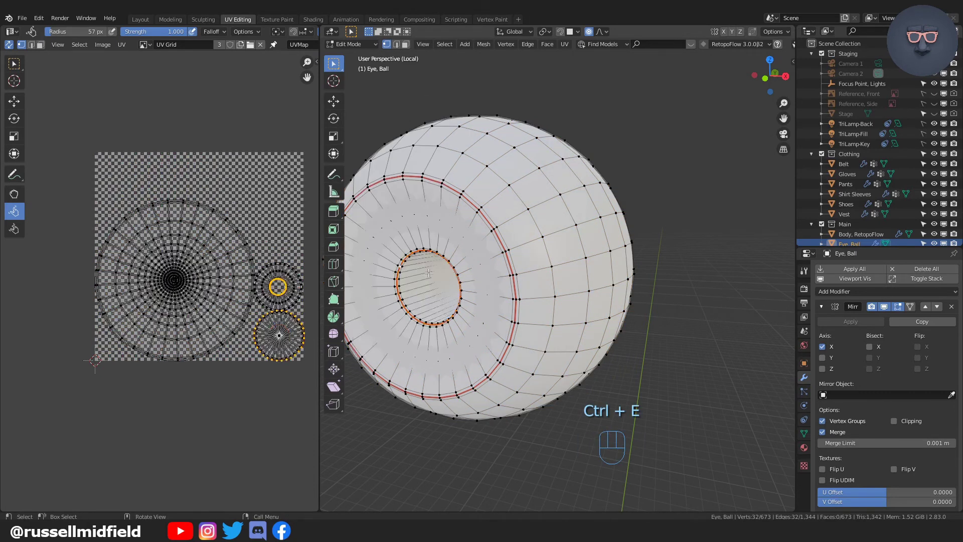
{"action": "middle_click_drag", "start_coordinate": [580, 260], "coordinate": [477, 254]}
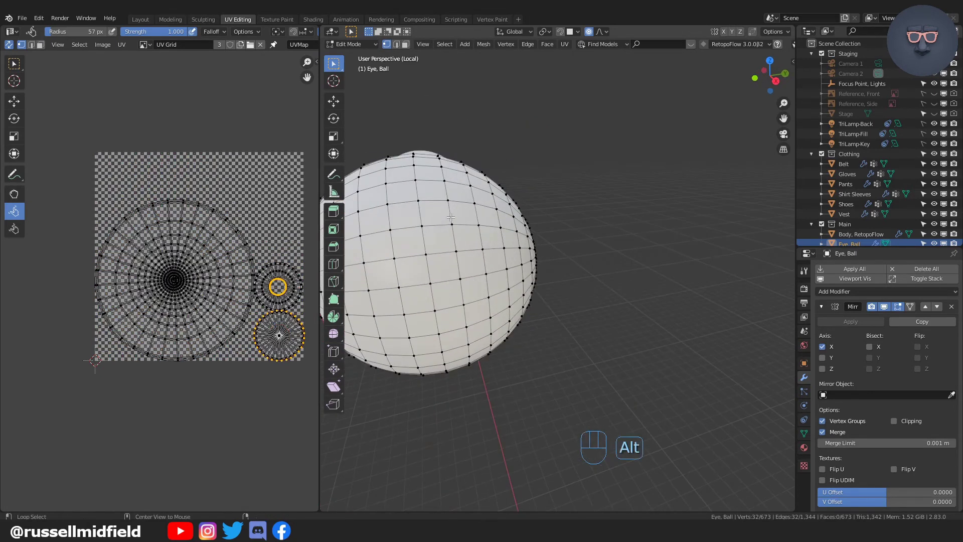
{"action": "key", "text": "ctrl+e"}
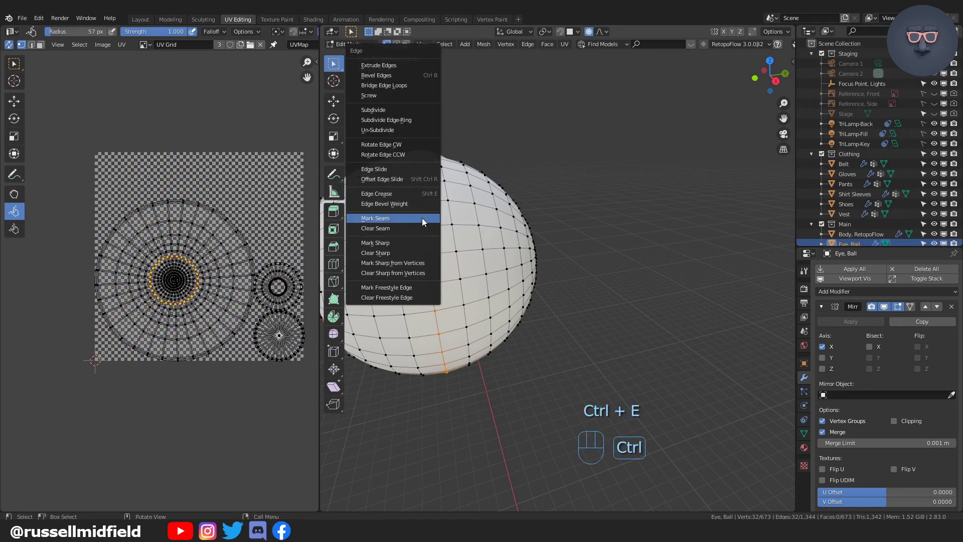
{"action": "left_click", "coordinate": [422, 217]}
{"action": "middle_click_drag", "start_coordinate": [552, 272], "coordinate": [623, 272]}
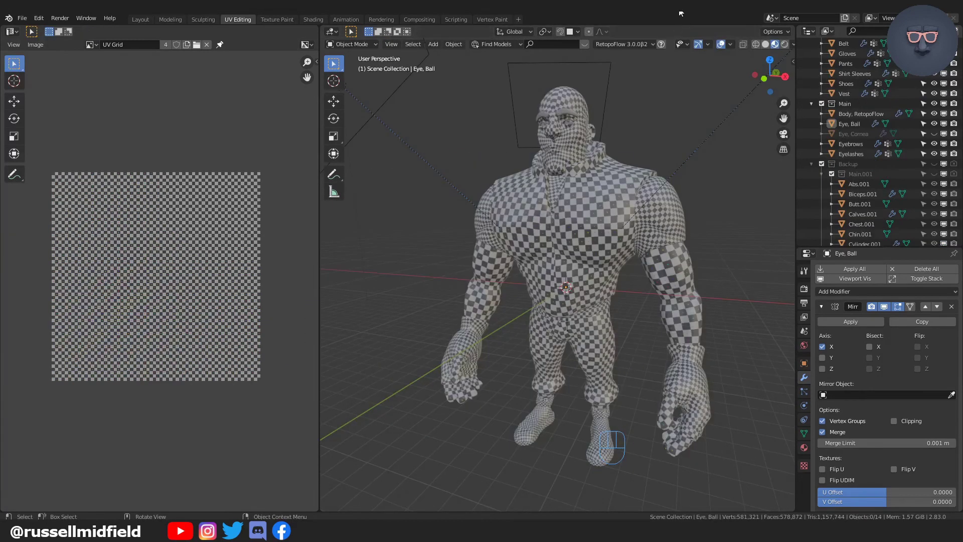
Collapse the Backup collection and make the Focus Point, Lights object unselectable.
{"action": "middle_click_drag", "start_coordinate": [661, 164], "coordinate": [664, 170]}
{"action": "scroll", "coordinate": [855, 160], "scroll_direction": "up", "scroll_amount": 3}
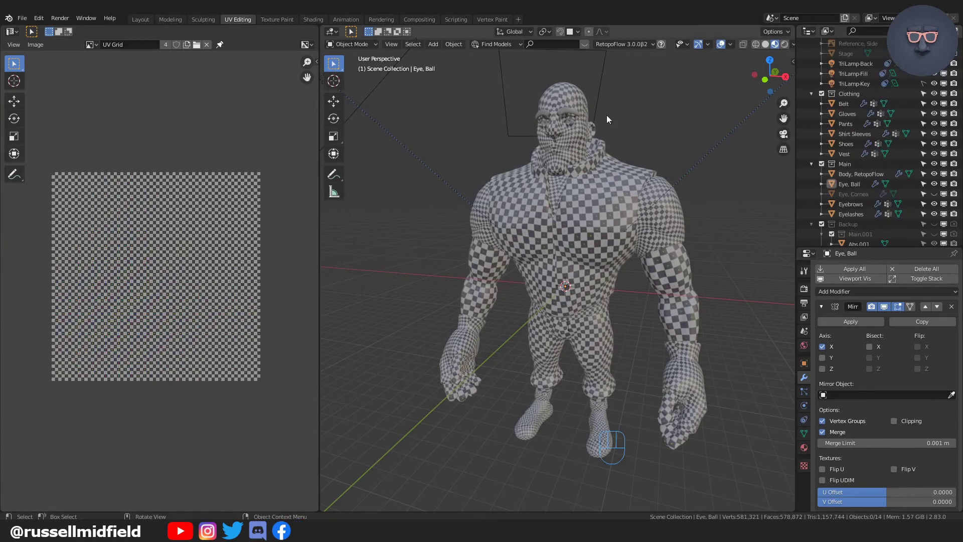
{"action": "left_click_drag", "start_coordinate": [422, 97], "coordinate": [761, 480]}
{"action": "scroll", "coordinate": [888, 137], "scroll_direction": "down", "scroll_amount": 4}
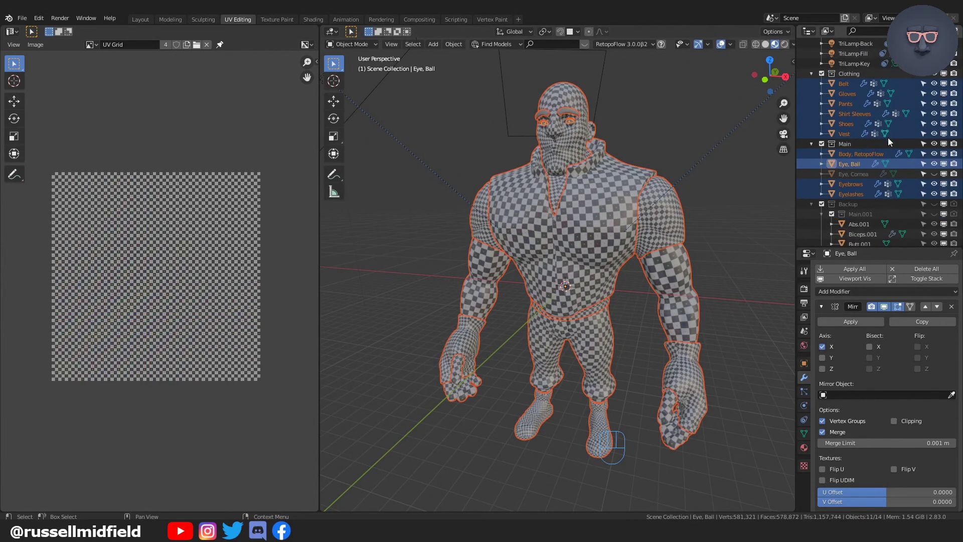
{"action": "left_click", "coordinate": [811, 144]}
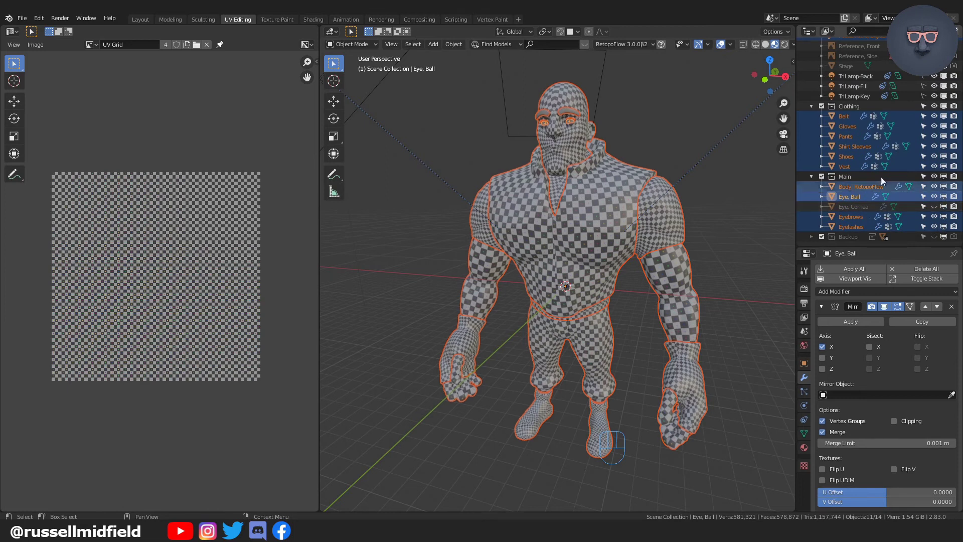
{"action": "scroll", "coordinate": [887, 150], "scroll_direction": "up", "scroll_amount": 2}
{"action": "left_click", "coordinate": [920, 77]}
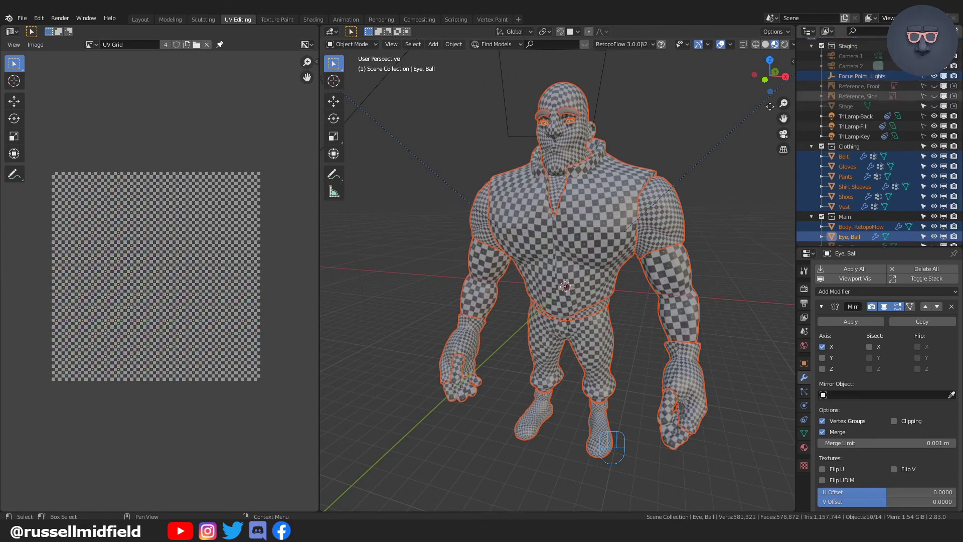
Select all the character's body, eye and clothing meshes together and open them in Edit Mode with vertex selection.
{"action": "left_click", "coordinate": [727, 95]}
{"action": "left_click_drag", "start_coordinate": [403, 74], "coordinate": [763, 480]}
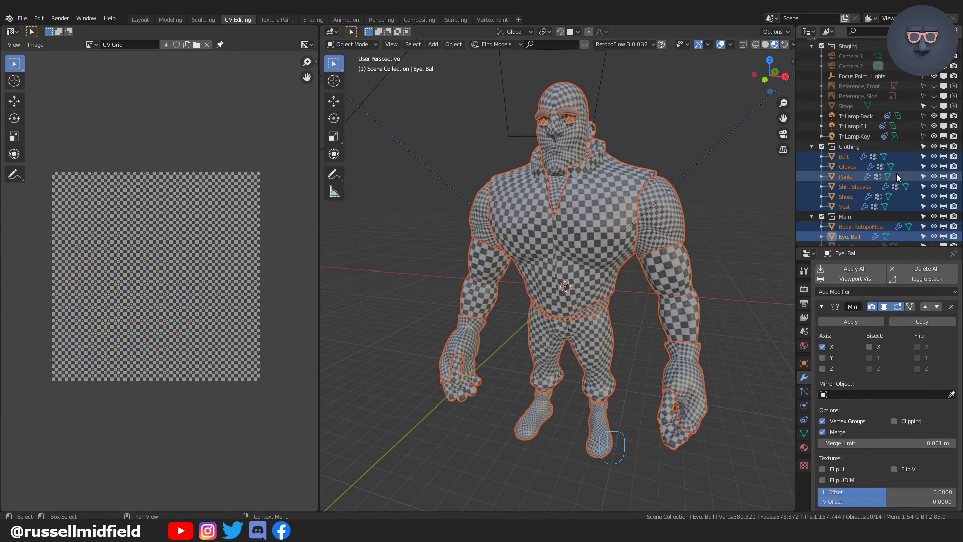
{"action": "scroll", "coordinate": [896, 174], "scroll_direction": "down", "scroll_amount": 2}
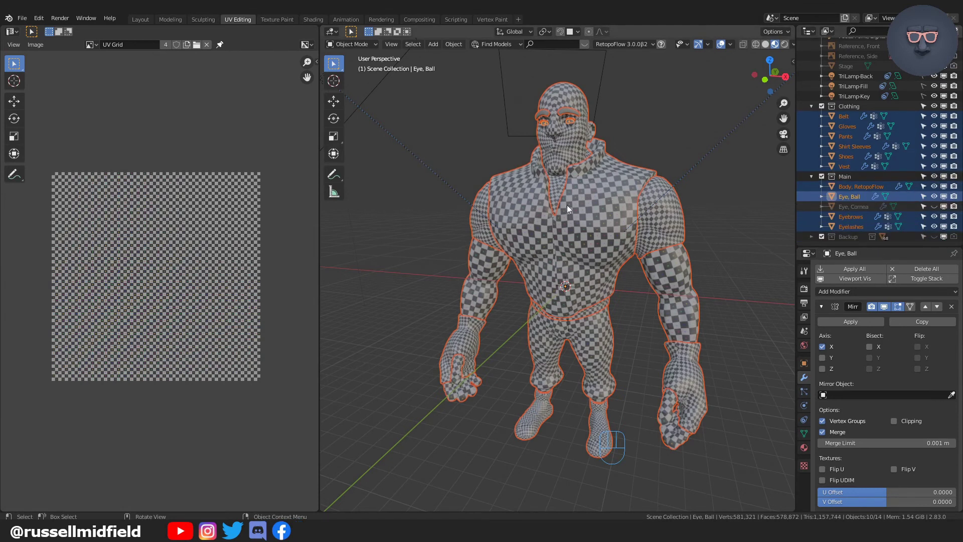
{"action": "key", "text": "Tab"}
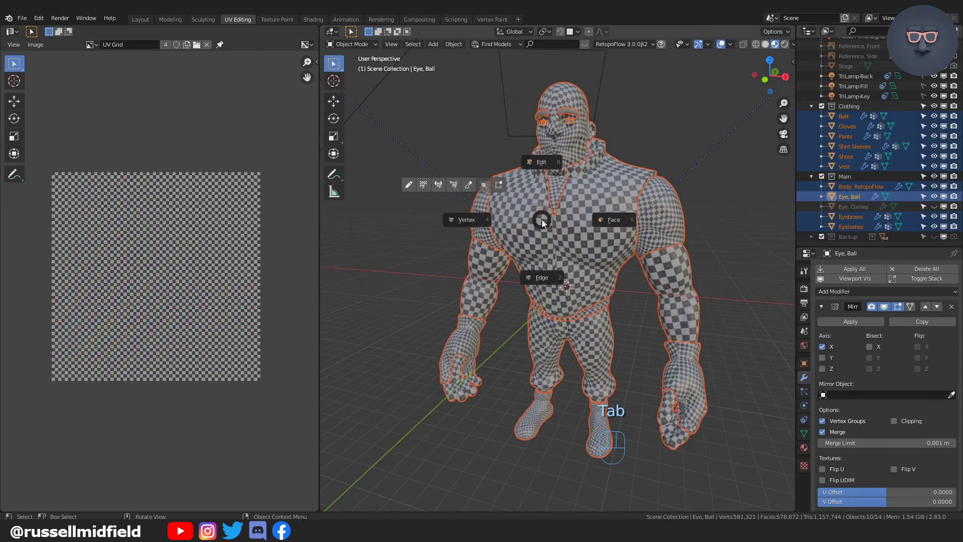
{"action": "left_click", "coordinate": [464, 220]}
Select all geometry and pack every UV island together with Rotate enabled and a 0.001 margin.
{"action": "key", "text": "a"}
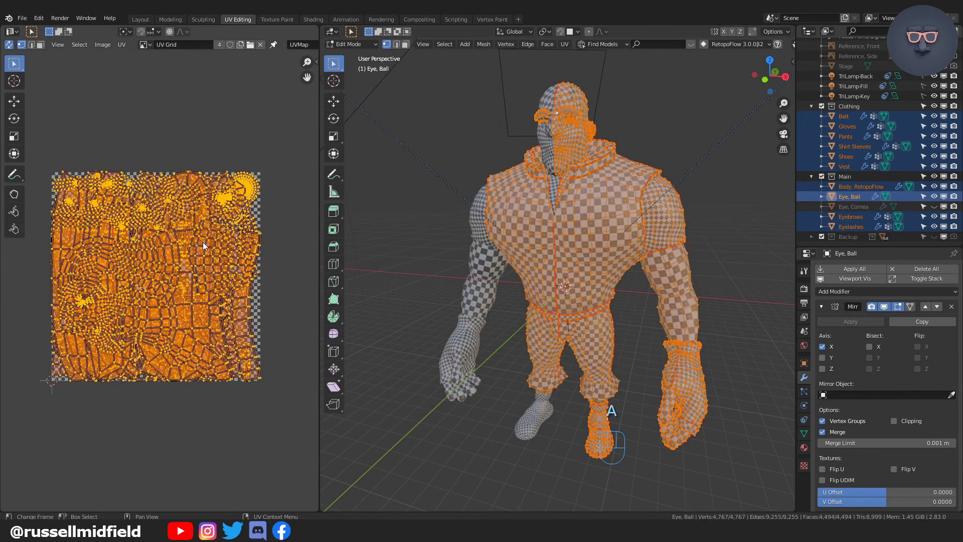
{"action": "left_click", "coordinate": [125, 47]}
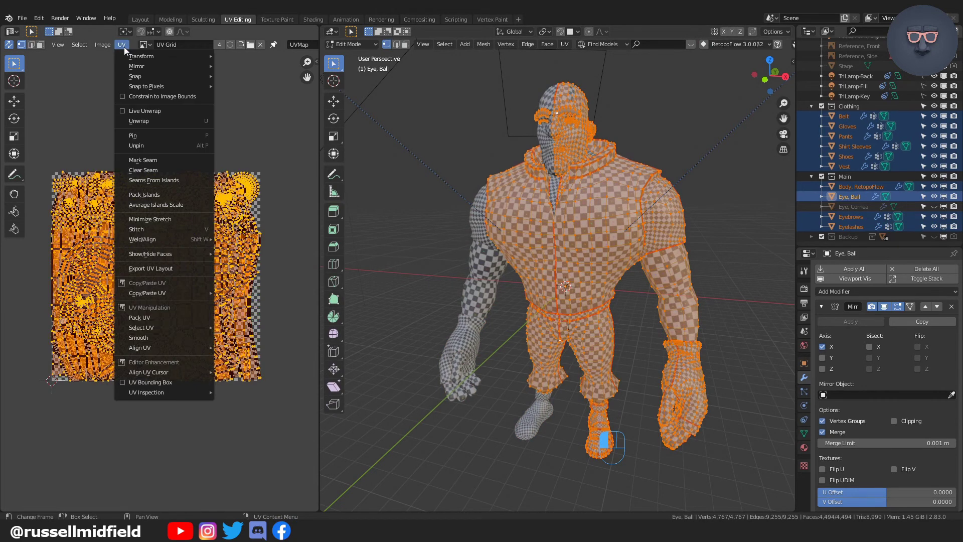
{"action": "left_click", "coordinate": [155, 195]}
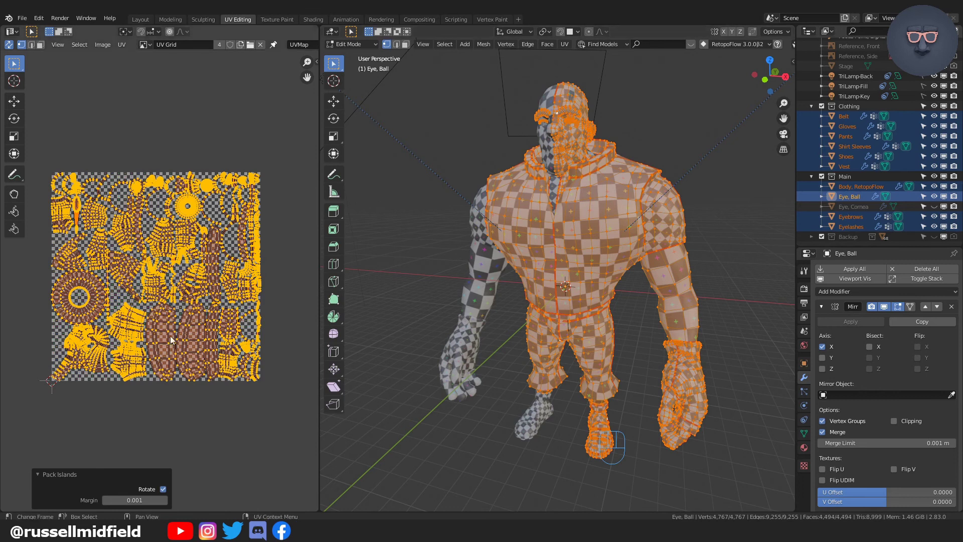
{"action": "scroll", "coordinate": [170, 339], "scroll_direction": "up", "scroll_amount": 1}
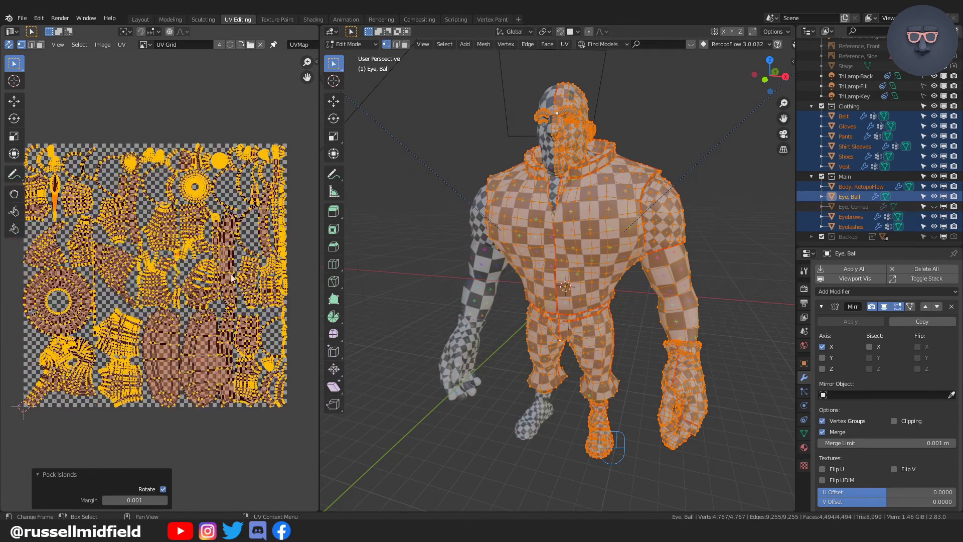
Return to Object Mode and examine the checker pattern across the whole character.
{"action": "key", "text": "Tab"}
{"action": "left_click", "coordinate": [264, 183]}
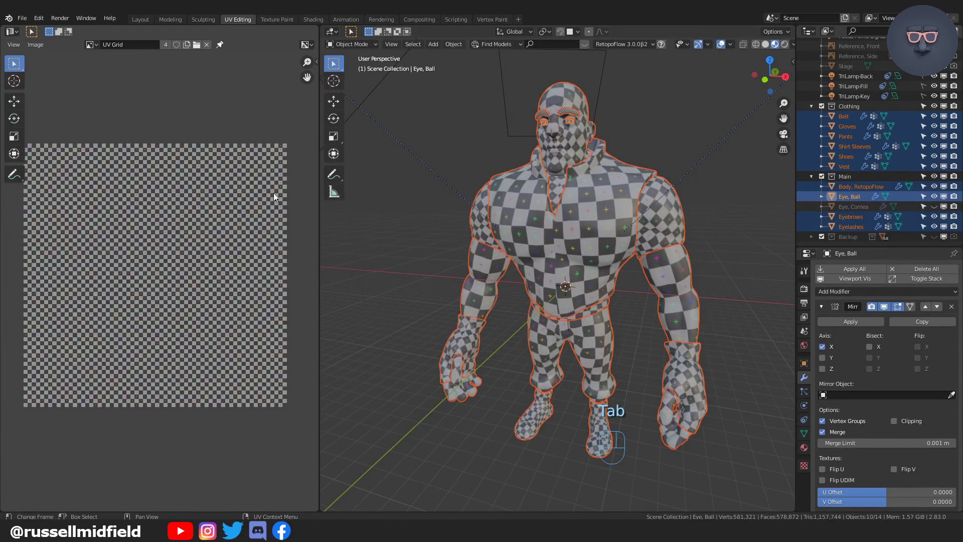
{"action": "middle_click_drag", "start_coordinate": [684, 323], "coordinate": [652, 301]}
{"action": "middle_click_drag", "start_coordinate": [634, 276], "coordinate": [639, 294], "text": "shift"}
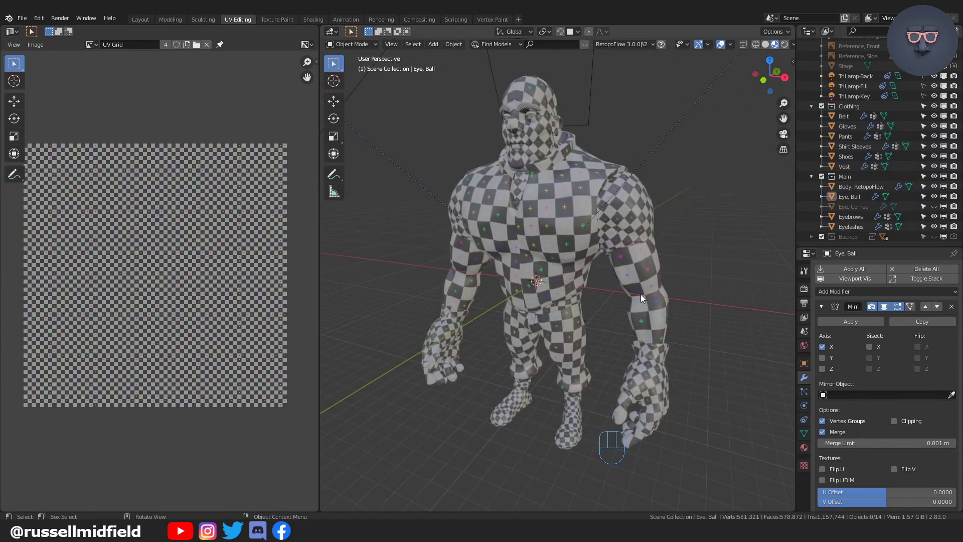
{"action": "scroll", "coordinate": [640, 294], "scroll_direction": "up", "scroll_amount": 3}
{"action": "middle_click_drag", "start_coordinate": [634, 248], "coordinate": [650, 321], "text": "shift"}
Open all the character's meshes in Edit Mode with Eyebrows as the active object and deselect all geometry.
{"action": "left_click", "coordinate": [539, 136]}
{"action": "key", "text": "Tab"}
{"action": "left_click", "coordinate": [160, 206]}
{"action": "scroll", "coordinate": [546, 306], "scroll_direction": "down", "scroll_amount": 2}
{"action": "middle_click_drag", "start_coordinate": [546, 306], "coordinate": [544, 270], "text": "shift"}
{"action": "key", "text": "Tab"}
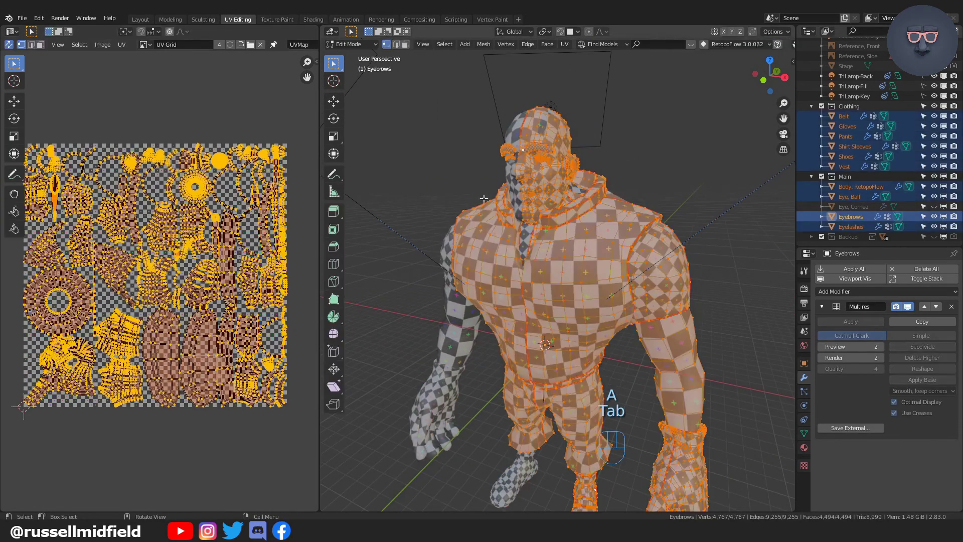
{"action": "key", "text": "alt+a"}
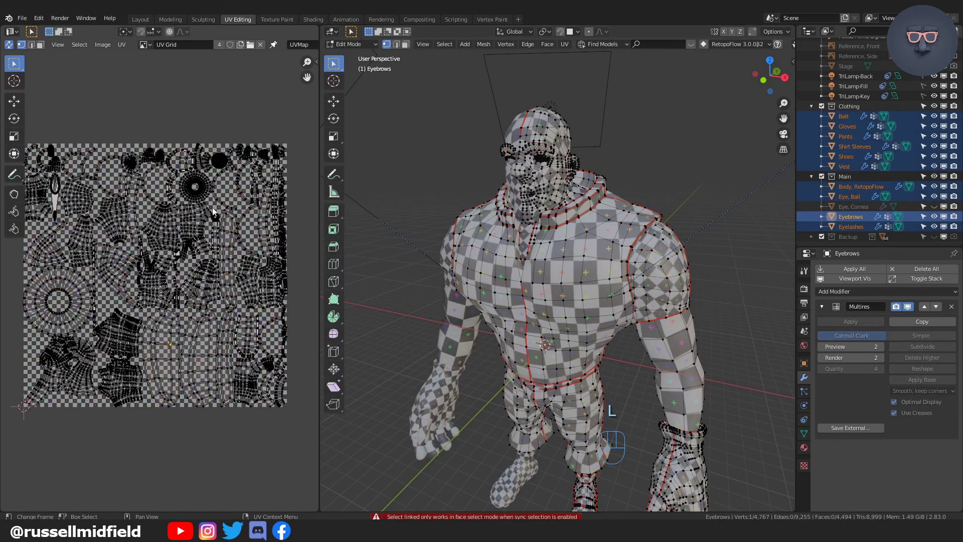
Switch to face selection, shrink the oversized eyebrow UV islands in the lower middle of the layout and move them toward its lower edge.
{"action": "key", "text": "l"}
{"action": "key", "text": "s"}
{"action": "left_click", "coordinate": [194, 329]}
{"action": "key", "text": "g"}
{"action": "left_click", "coordinate": [217, 360]}
{"action": "left_click", "coordinate": [218, 354]}
{"action": "scroll", "coordinate": [391, 364], "scroll_direction": "down", "scroll_amount": 1}
{"action": "middle_click_drag", "start_coordinate": [391, 363], "coordinate": [392, 315], "text": "shift"}
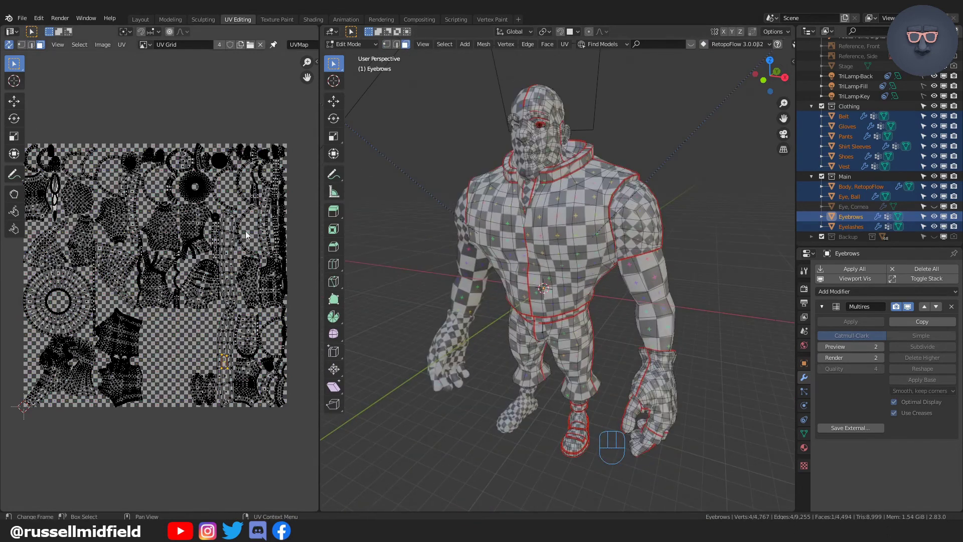
Try enlarging the head's side UV island and moving it into the free space in the lower middle of the layout.
{"action": "scroll", "coordinate": [243, 367], "scroll_direction": "up", "scroll_amount": 1}
{"action": "middle_click_drag", "start_coordinate": [696, 320], "coordinate": [651, 325]}
{"action": "middle_click_drag", "start_coordinate": [121, 367], "coordinate": [197, 347]}
{"action": "key", "text": "l"}
{"action": "key", "text": "s"}
{"action": "left_click", "coordinate": [198, 347]}
{"action": "key", "text": "ctrl+z"}
{"action": "left_click", "coordinate": [127, 361]}
{"action": "key", "text": "l"}
{"action": "key", "text": "s"}
{"action": "left_click", "coordinate": [168, 349]}
{"action": "key", "text": "g"}
{"action": "left_click", "coordinate": [1, 333]}
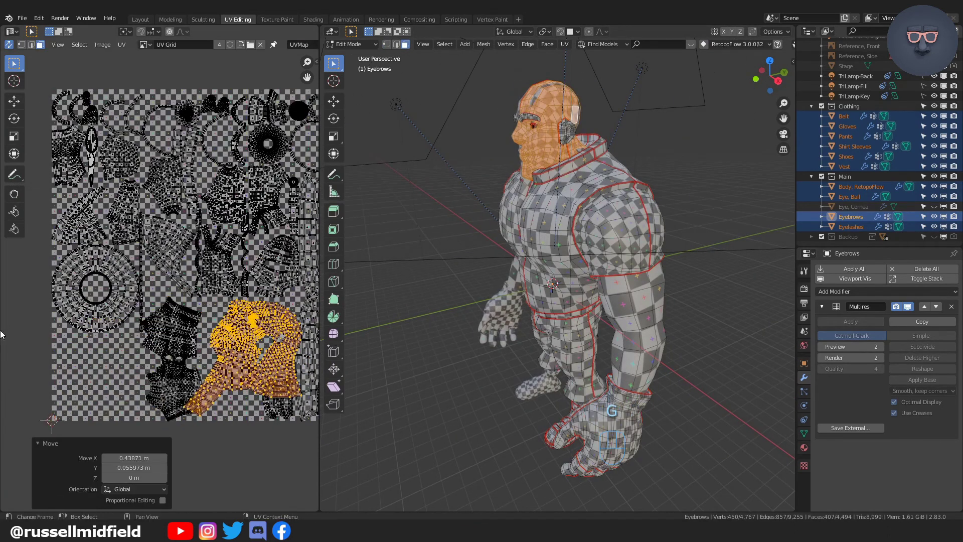
{"action": "key", "text": "ctrl+z"}
{"action": "key", "text": "ctrl+z"}
Shrink the large ring-shaped eye UV island and move it into the free space at the layout's lower middle.
{"action": "key", "text": "l"}
{"action": "key", "text": "s"}
{"action": "left_click", "coordinate": [144, 279]}
{"action": "key", "text": "g"}
{"action": "left_click", "coordinate": [288, 388]}
{"action": "middle_click_drag", "start_coordinate": [283, 373], "coordinate": [187, 370], "text": "shift"}
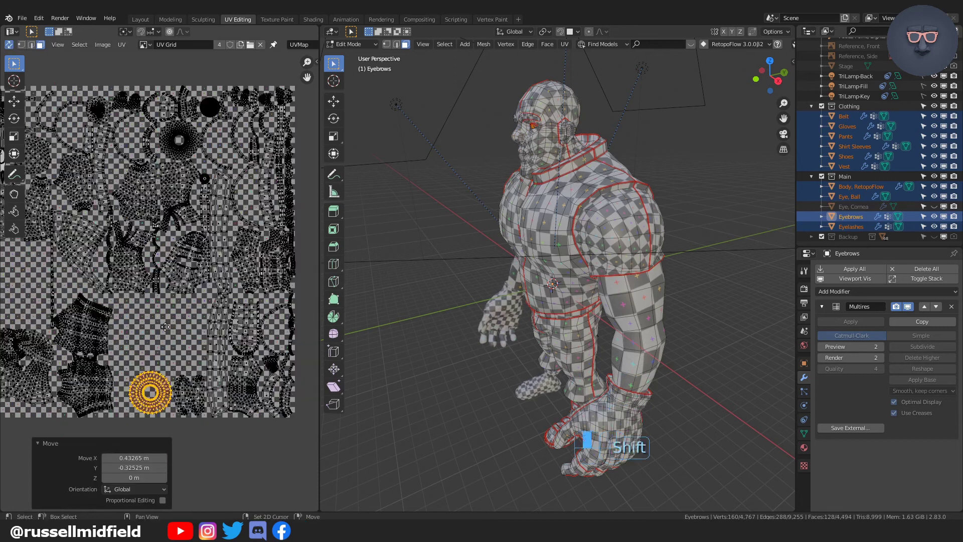
Shrink the second round eye UV island and place it just above the ring-shaped one.
{"action": "left_click", "coordinate": [177, 146]}
{"action": "key", "text": "s"}
{"action": "left_click", "coordinate": [177, 150]}
{"action": "key", "text": "ctrl+z"}
{"action": "key", "text": "l"}
{"action": "key", "text": "s"}
{"action": "left_click", "coordinate": [175, 151]}
{"action": "key", "text": "g"}
{"action": "left_click", "coordinate": [184, 363]}
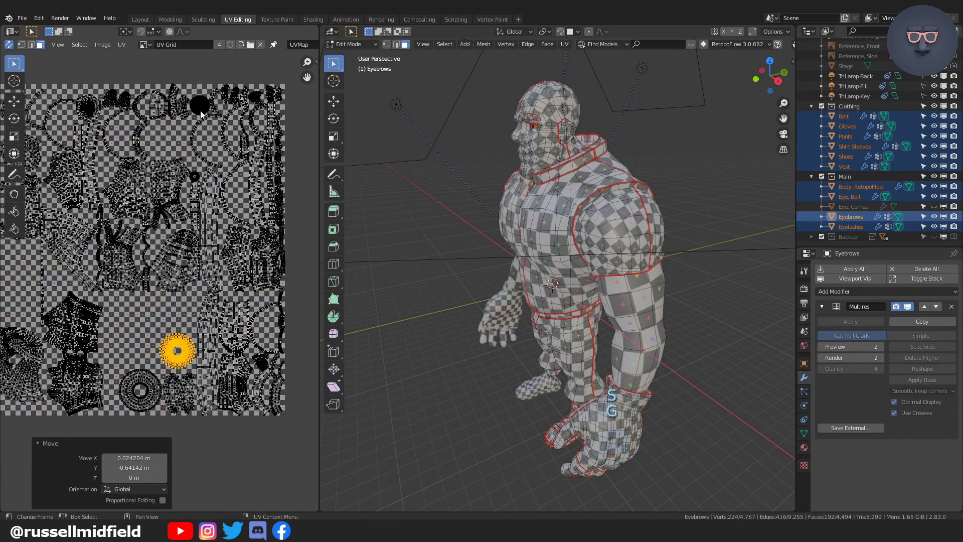
Shrink both eyelash UV strips and move them beside the round eye islands near the layout's lower edge.
{"action": "left_click", "coordinate": [216, 244]}
{"action": "middle_click_drag", "start_coordinate": [216, 245], "coordinate": [220, 246]}
{"action": "middle_click_drag", "start_coordinate": [512, 260], "coordinate": [549, 278]}
{"action": "key", "text": "l"}
{"action": "key", "text": "s"}
{"action": "left_click", "coordinate": [230, 230]}
{"action": "key", "text": "ctrl+z"}
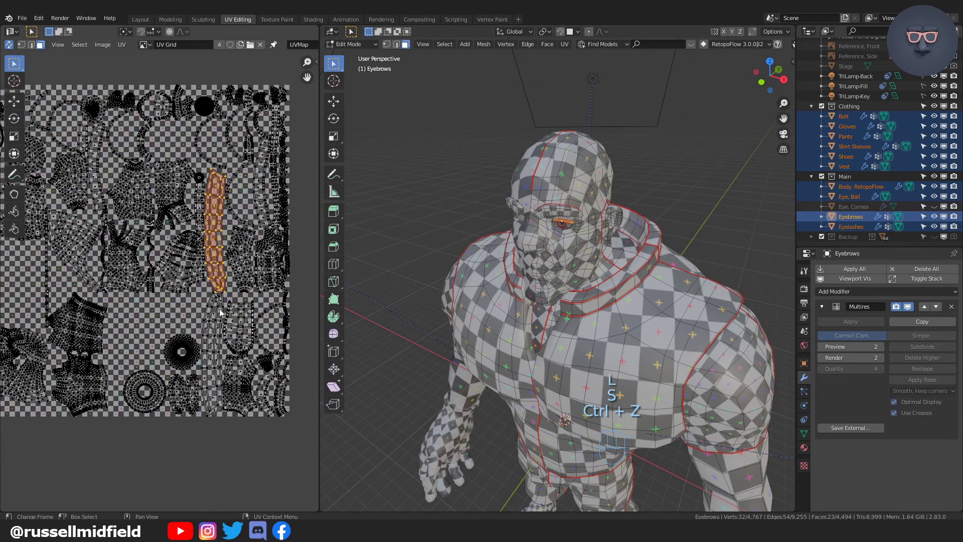
{"action": "key", "text": "l"}
{"action": "key", "text": "s"}
{"action": "left_click", "coordinate": [236, 297]}
{"action": "key", "text": "s"}
{"action": "left_click", "coordinate": [253, 336]}
{"action": "scroll", "coordinate": [257, 335], "scroll_direction": "down", "scroll_amount": 1}
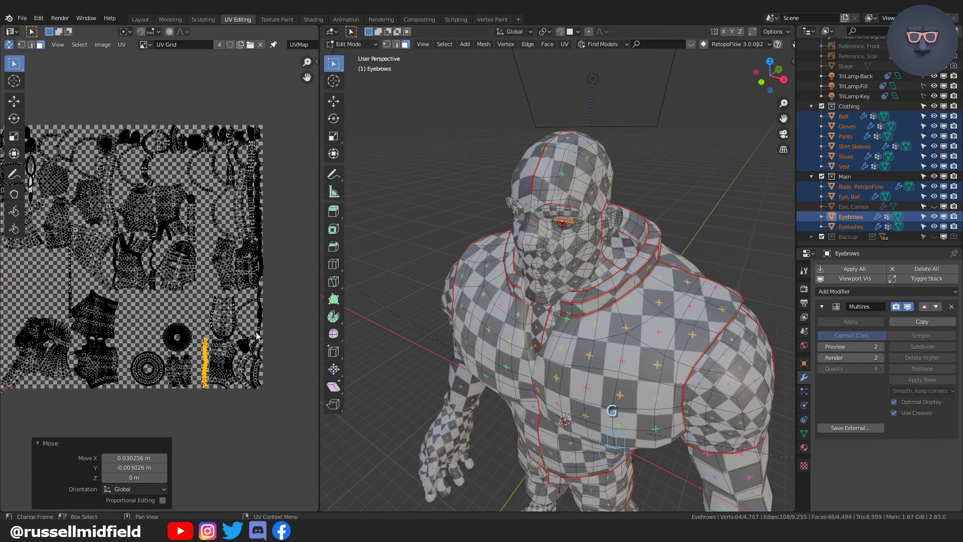
Select both eyebrow UV islands and move them together next to the ring-shaped eye island.
{"action": "scroll", "coordinate": [227, 312], "scroll_direction": "up", "scroll_amount": 3}
{"action": "key", "text": "l"}
{"action": "key", "text": "g"}
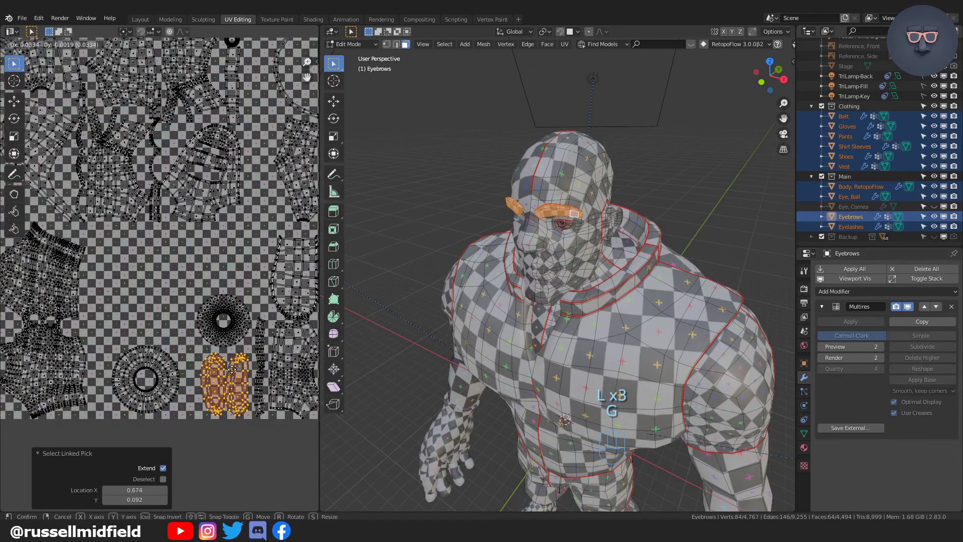
{"action": "left_click", "coordinate": [201, 372]}
Move the solid dark round UV island from the layout's upper edge down beside the eye islands.
{"action": "scroll", "coordinate": [210, 346], "scroll_direction": "down", "scroll_amount": 3}
{"action": "key", "text": "l"}
{"action": "scroll", "coordinate": [401, 271], "scroll_direction": "down", "scroll_amount": 3}
{"action": "scroll", "coordinate": [221, 200], "scroll_direction": "down", "scroll_amount": 1}
{"action": "middle_click_drag", "start_coordinate": [214, 166], "coordinate": [221, 209]}
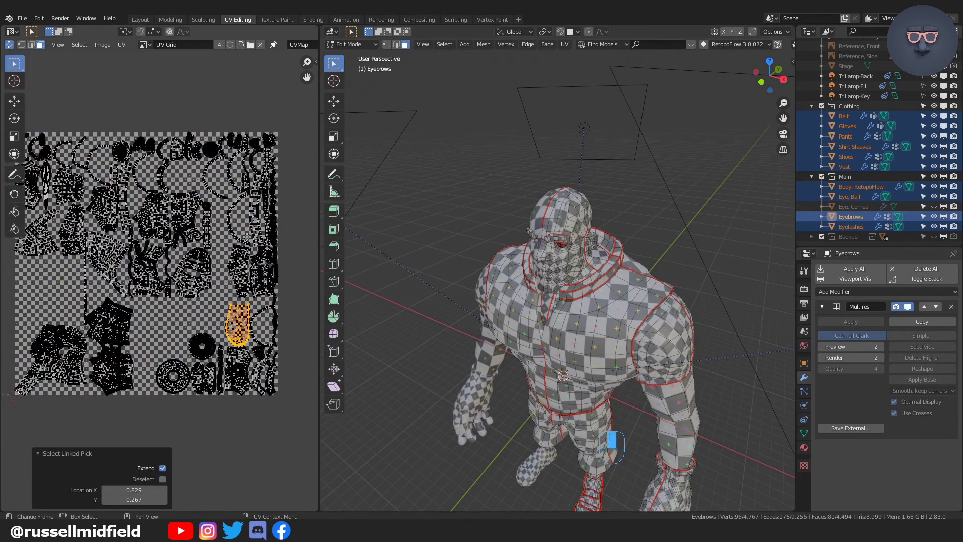
{"action": "left_click", "coordinate": [211, 151]}
{"action": "key", "text": "l"}
{"action": "key", "text": "g"}
{"action": "left_click", "coordinate": [188, 351]}
Shift the dense jagged UV islands beside the head island toward the eye islands, widening the gap next to the head.
{"action": "scroll", "coordinate": [133, 316], "scroll_direction": "up", "scroll_amount": 2}
{"action": "middle_click_drag", "start_coordinate": [133, 316], "coordinate": [205, 281]}
{"action": "left_click", "coordinate": [163, 289]}
{"action": "key", "text": "l"}
{"action": "key", "text": "g"}
{"action": "left_click", "coordinate": [199, 289]}
Try moving the thin vertical strip island down into the gap between the head and the dense jagged islands.
{"action": "key", "text": "l"}
{"action": "key", "text": "l"}
{"action": "key", "text": "l"}
{"action": "key", "text": "l"}
{"action": "middle_click_drag", "start_coordinate": [595, 385], "coordinate": [567, 337]}
{"action": "middle_click_drag", "start_coordinate": [155, 236], "coordinate": [201, 226]}
{"action": "scroll", "coordinate": [200, 225], "scroll_direction": "up", "scroll_amount": 2}
{"action": "left_click_drag", "start_coordinate": [168, 208], "coordinate": [196, 118], "text": "shift"}
{"action": "scroll", "coordinate": [236, 221], "scroll_direction": "down", "scroll_amount": 2}
{"action": "middle_click_drag", "start_coordinate": [236, 220], "coordinate": [236, 239]}
{"action": "key", "text": "g"}
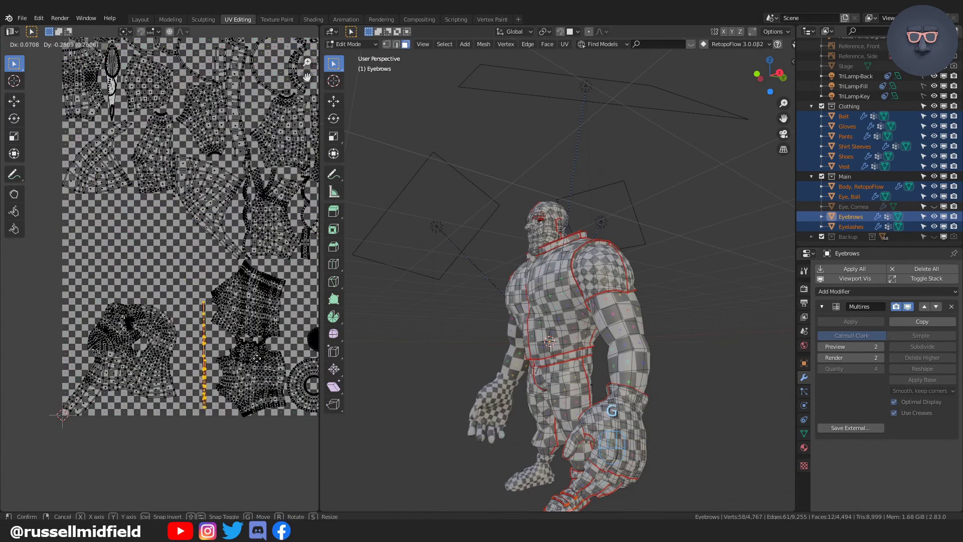
{"action": "left_click", "coordinate": [263, 365]}
Reselect the thin vertical strip with its leftover segment and move the whole strip down beside the dense jagged islands.
{"action": "middle_click_drag", "start_coordinate": [156, 195], "coordinate": [204, 270]}
{"action": "scroll", "coordinate": [203, 271], "scroll_direction": "up", "scroll_amount": 5}
{"action": "middle_click_drag", "start_coordinate": [258, 274], "coordinate": [251, 216], "text": "ctrl"}
{"action": "key", "text": "l"}
{"action": "key", "text": "l"}
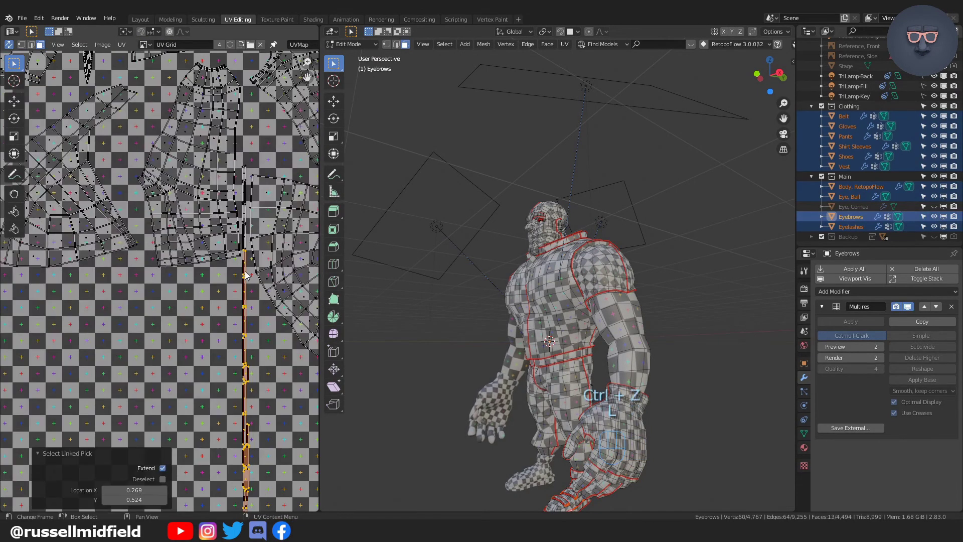
{"action": "middle_click_drag", "start_coordinate": [243, 376], "coordinate": [240, 407], "text": "ctrl"}
{"action": "middle_click_drag", "start_coordinate": [240, 406], "coordinate": [219, 329]}
{"action": "key", "text": "g"}
{"action": "left_click", "coordinate": [266, 443]}
Enlarge the head's side UV island and reposition it in the free lower-left area of the layout.
{"action": "middle_click_drag", "start_coordinate": [266, 444], "coordinate": [253, 379]}
{"action": "key", "text": "g"}
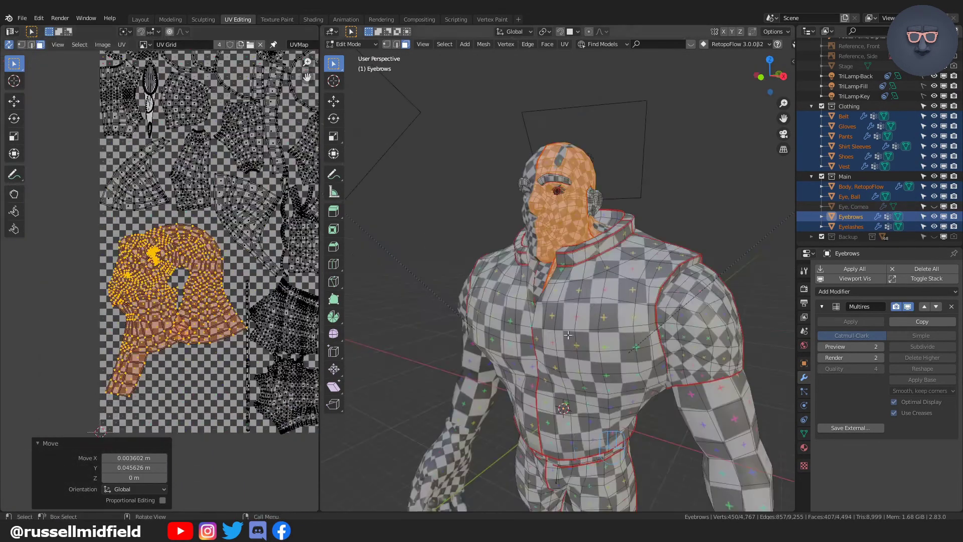
{"action": "middle_click_drag", "start_coordinate": [301, 251], "coordinate": [135, 266]}
Scale the arm's UV island by 1.5, rotate it upright and fit it into the space below the head island.
{"action": "left_click", "coordinate": [135, 266]}
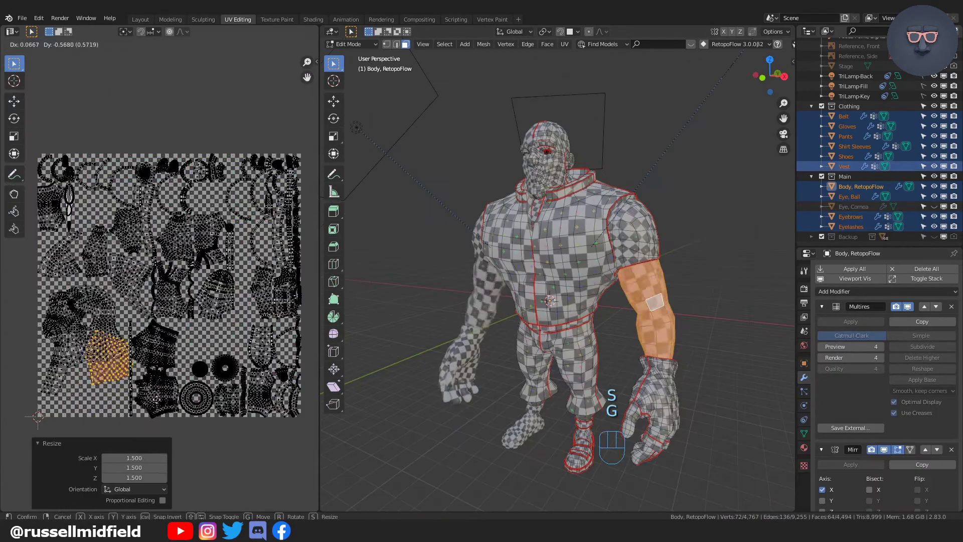
{"action": "left_click", "coordinate": [145, 430]}
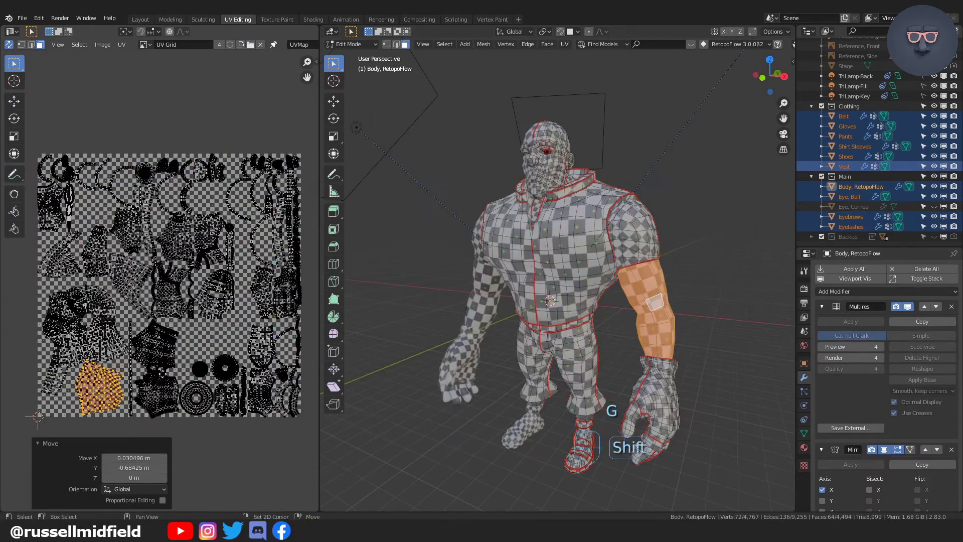
{"action": "scroll", "coordinate": [101, 434], "scroll_direction": "up", "scroll_amount": 2}
{"action": "key", "text": "r"}
{"action": "left_click", "coordinate": [171, 390]}
{"action": "key", "text": "s"}
{"action": "left_click", "coordinate": [176, 394]}
{"action": "key", "text": "g"}
{"action": "left_click", "coordinate": [177, 398]}
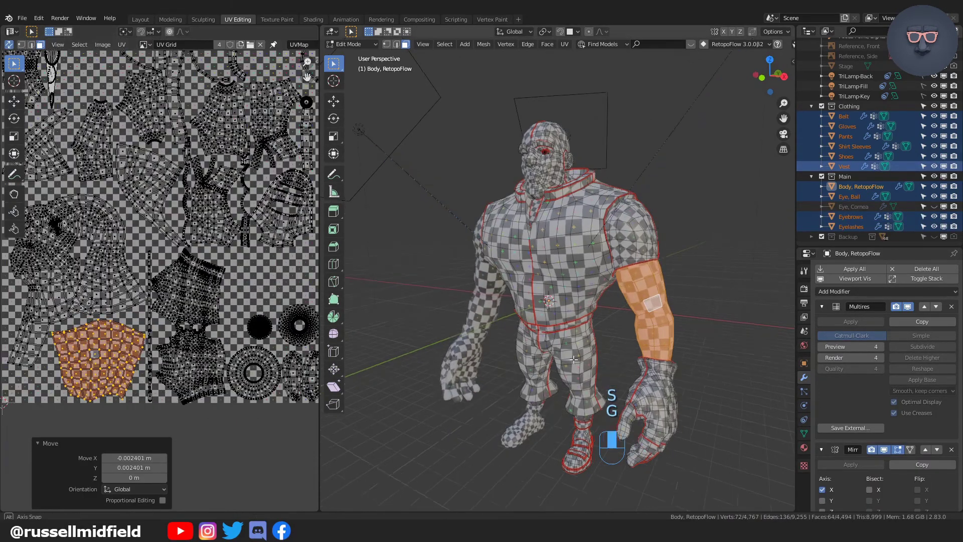
Select various UV islands, including both vest halves, to identify which parts of the character they cover.
{"action": "scroll", "coordinate": [221, 251], "scroll_direction": "down", "scroll_amount": 2}
{"action": "left_click", "coordinate": [66, 147]}
{"action": "middle_click_drag", "start_coordinate": [652, 317], "coordinate": [621, 303]}
{"action": "scroll", "coordinate": [159, 280], "scroll_direction": "up", "scroll_amount": 2}
{"action": "left_click", "coordinate": [265, 236]}
{"action": "key", "text": "l"}
{"action": "key", "text": "l"}
{"action": "left_click", "coordinate": [206, 219]}
{"action": "middle_click_drag", "start_coordinate": [206, 219], "coordinate": [137, 287]}
{"action": "key", "text": "l"}
{"action": "key", "text": "l"}
{"action": "left_click", "coordinate": [521, 267]}
{"action": "key", "text": "l"}
{"action": "key", "text": "l"}
{"action": "middle_click_drag", "start_coordinate": [536, 269], "coordinate": [591, 269]}
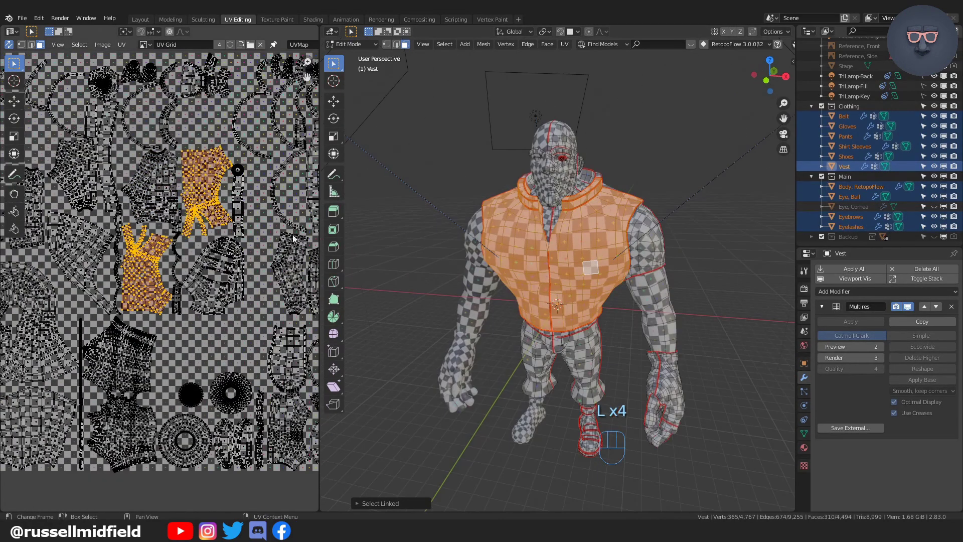
Rotate the shoe's UV island upright and move it down into the free space above the round eye islands.
{"action": "left_click", "coordinate": [229, 256]}
{"action": "key", "text": "l"}
{"action": "key", "text": "r"}
{"action": "left_click", "coordinate": [234, 265]}
{"action": "key", "text": "g"}
{"action": "left_click", "coordinate": [249, 302]}
{"action": "scroll", "coordinate": [249, 302], "scroll_direction": "up", "scroll_amount": 2}
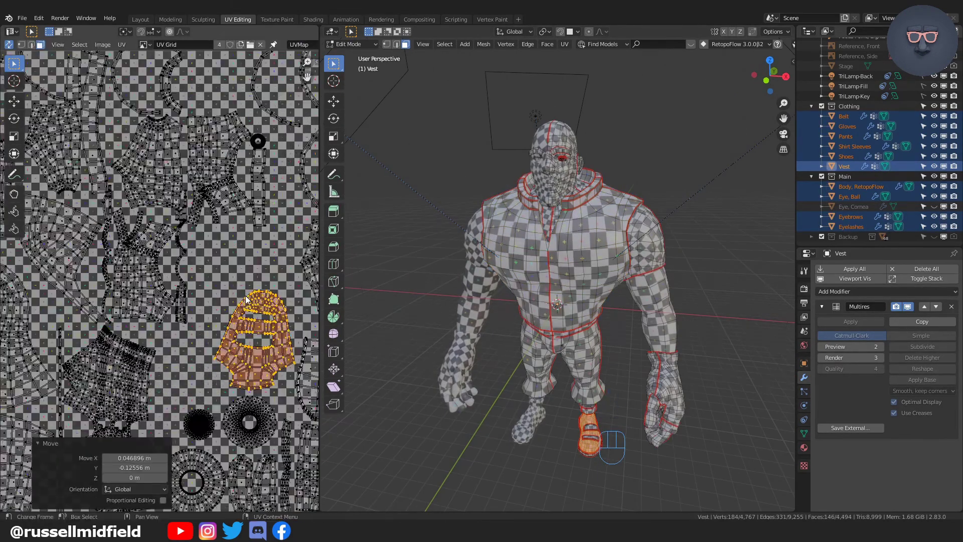
Select the small dark disc and the narrow strip below it, and move both beside the dense jagged islands.
{"action": "key", "text": "alt+a"}
{"action": "key", "text": "l"}
{"action": "key", "text": "l"}
{"action": "key", "text": "g"}
{"action": "left_click", "coordinate": [176, 360]}
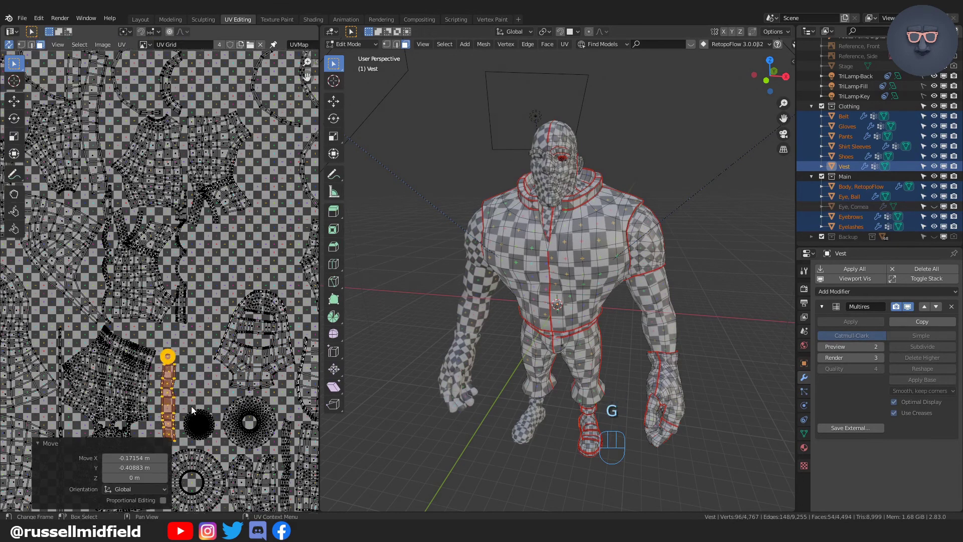
Try scaling and moving one vest half's UV island on its own.
{"action": "middle_click_drag", "start_coordinate": [266, 291], "coordinate": [245, 384]}
{"action": "left_click", "coordinate": [138, 276]}
{"action": "key", "text": "l"}
{"action": "key", "text": "l"}
{"action": "left_click", "coordinate": [133, 360]}
{"action": "key", "text": "l"}
{"action": "key", "text": "l"}
{"action": "left_click", "coordinate": [209, 267]}
{"action": "key", "text": "l"}
{"action": "key", "text": "s"}
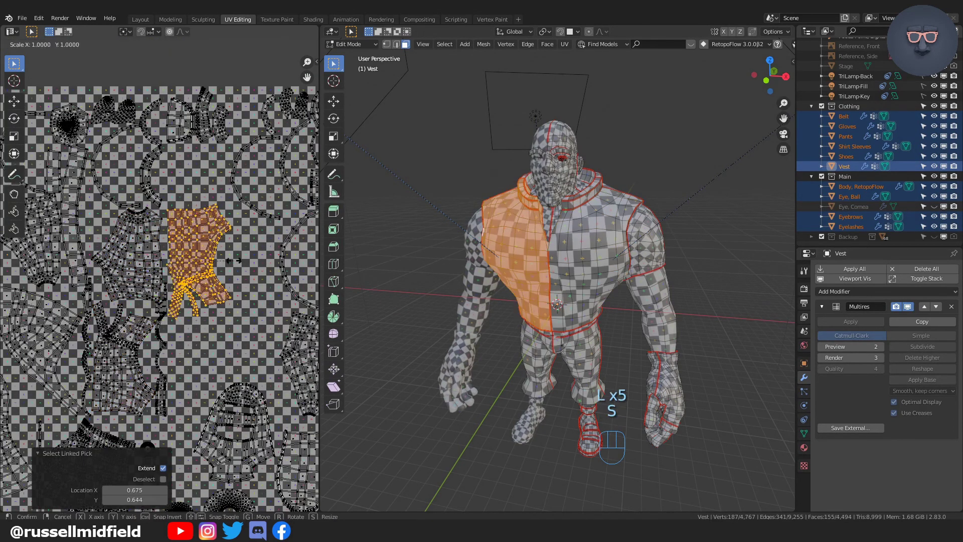
{"action": "left_click", "coordinate": [243, 261]}
{"action": "key", "text": "g"}
{"action": "left_click", "coordinate": [249, 232]}
{"action": "key", "text": "ctrl+z"}
{"action": "key", "text": "ctrl+z"}
Enlarge both vest halves' UV islands together and move them slightly up in the layout.
{"action": "key", "text": "l"}
{"action": "key", "text": "s"}
{"action": "left_click", "coordinate": [275, 275]}
{"action": "key", "text": "g"}
{"action": "left_click", "coordinate": [272, 239]}
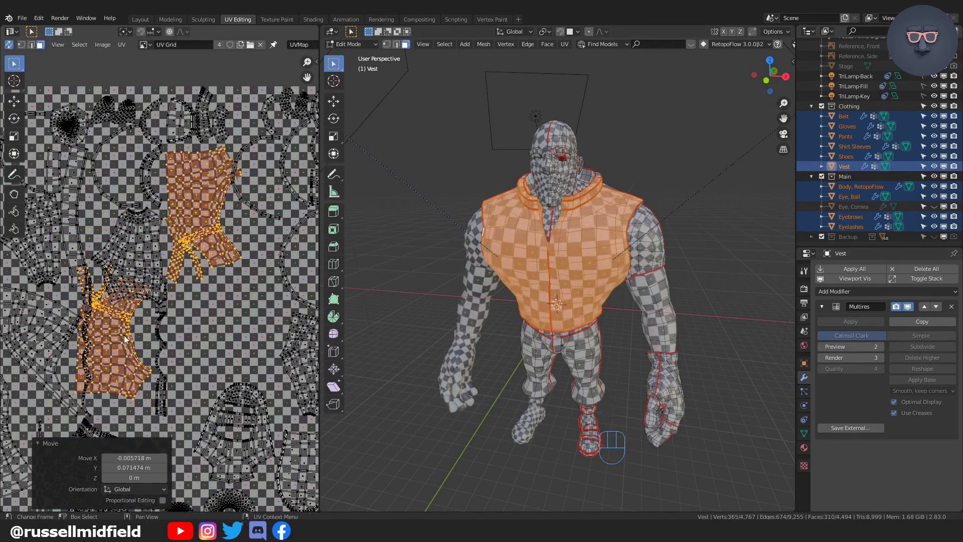
Move the other vest half's UV island below the first half and inspect the checker pattern on the chest.
{"action": "left_click", "coordinate": [127, 335]}
{"action": "key", "text": "l"}
{"action": "key", "text": "g"}
{"action": "left_click", "coordinate": [229, 349]}
{"action": "scroll", "coordinate": [516, 271], "scroll_direction": "up", "scroll_amount": 4}
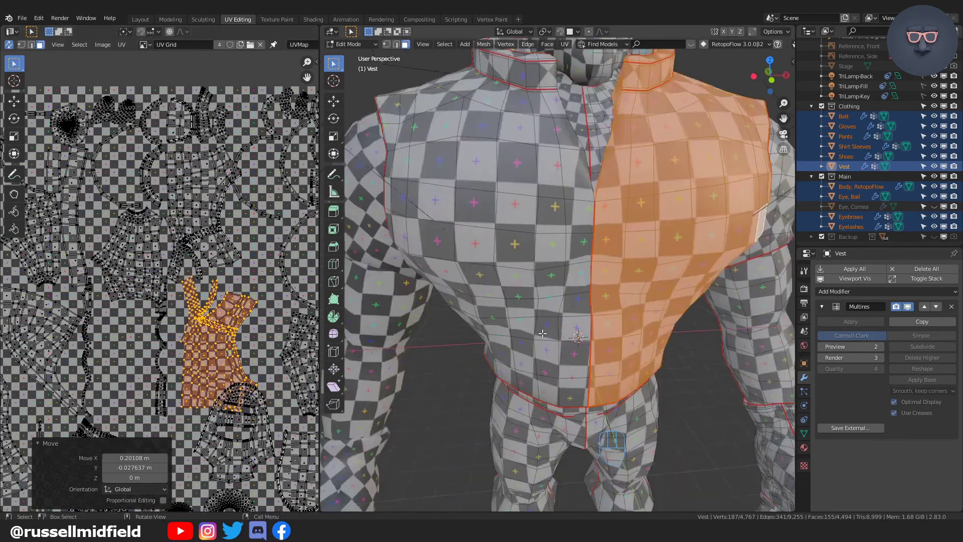
Select the rounded island overlapping the vest half's lower end, then rescale, rotate and move it into the free space below.
{"action": "middle_click_drag", "start_coordinate": [501, 275], "coordinate": [524, 266]}
{"action": "scroll", "coordinate": [194, 207], "scroll_direction": "down", "scroll_amount": 1}
{"action": "left_click", "coordinate": [182, 374]}
{"action": "key", "text": "l"}
{"action": "key", "text": "s"}
{"action": "key", "text": "r"}
{"action": "key", "text": "g"}
{"action": "left_click", "coordinate": [177, 366]}
{"action": "key", "text": "r"}
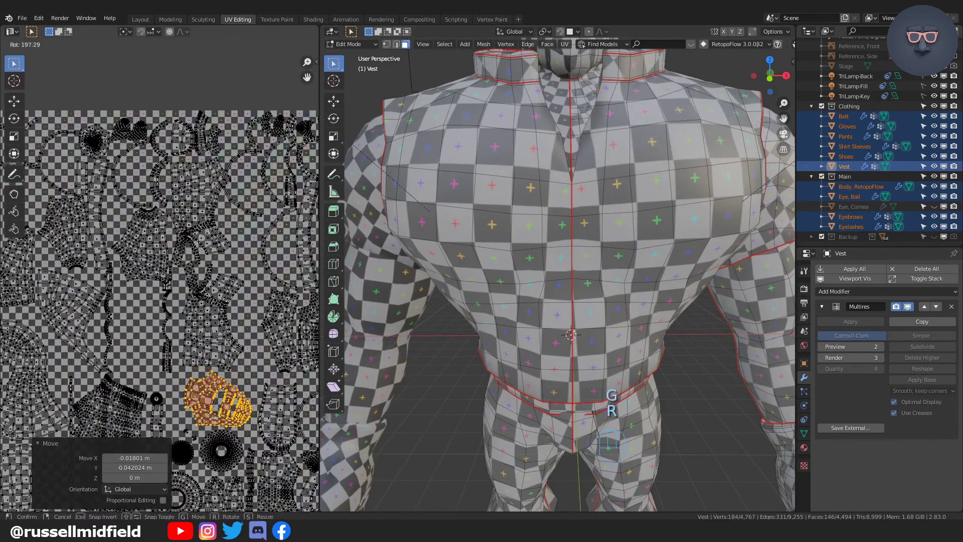
{"action": "left_click", "coordinate": [176, 370]}
{"action": "key", "text": "g"}
{"action": "left_click", "coordinate": [176, 369]}
Try enlarging one vest half's UV island on its own.
{"action": "scroll", "coordinate": [190, 331], "scroll_direction": "up", "scroll_amount": 3}
{"action": "middle_click_drag", "start_coordinate": [236, 130], "coordinate": [112, 269]}
{"action": "left_click", "coordinate": [178, 237]}
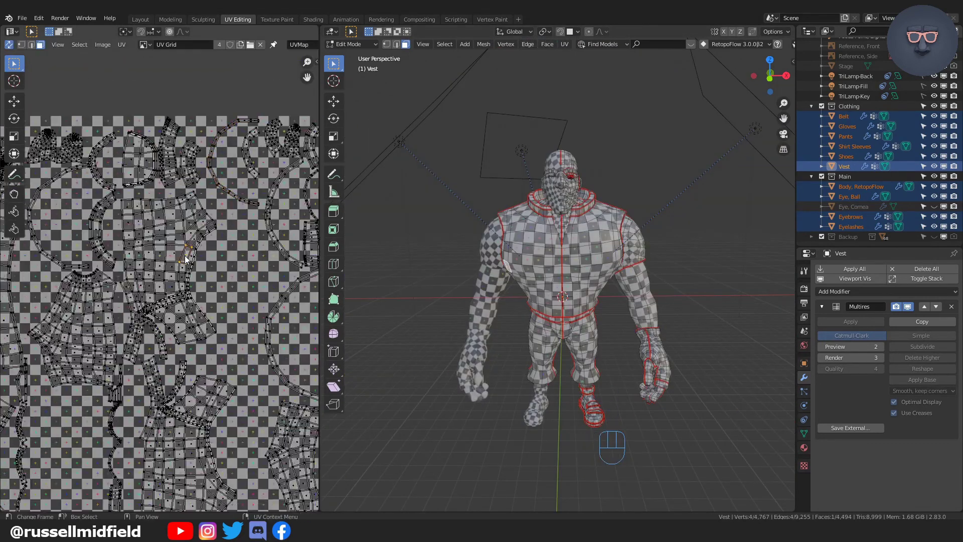
{"action": "key", "text": "l"}
{"action": "key", "text": "s"}
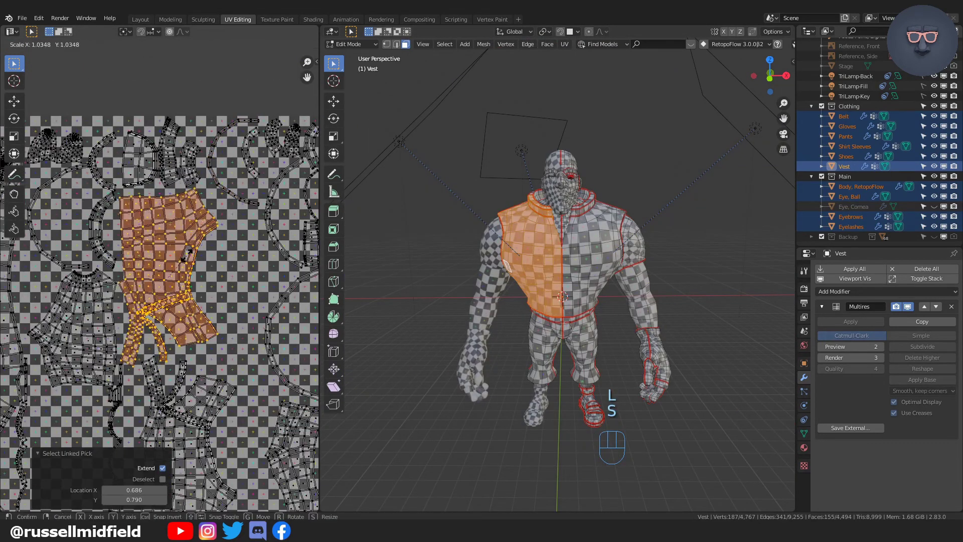
{"action": "left_click", "coordinate": [190, 259]}
{"action": "key", "text": "ctrl+z"}
Rescale the vest's UV island selection and reposition it in the layout.
{"action": "key", "text": "l"}
{"action": "scroll", "coordinate": [163, 384], "scroll_direction": "down", "scroll_amount": 2}
{"action": "key", "text": "s"}
{"action": "left_click", "coordinate": [211, 328]}
{"action": "key", "text": "g"}
Return to Object Mode and deselect all objects to inspect the checker pattern on the whole character.
{"action": "scroll", "coordinate": [216, 336], "scroll_direction": "up", "scroll_amount": 2}
{"action": "middle_click_drag", "start_coordinate": [226, 370], "coordinate": [207, 336], "text": "shift"}
{"action": "scroll", "coordinate": [207, 336], "scroll_direction": "down", "scroll_amount": 2}
{"action": "middle_click_drag", "start_coordinate": [634, 325], "coordinate": [584, 325]}
{"action": "key", "text": "Tab"}
{"action": "left_click", "coordinate": [648, 230]}
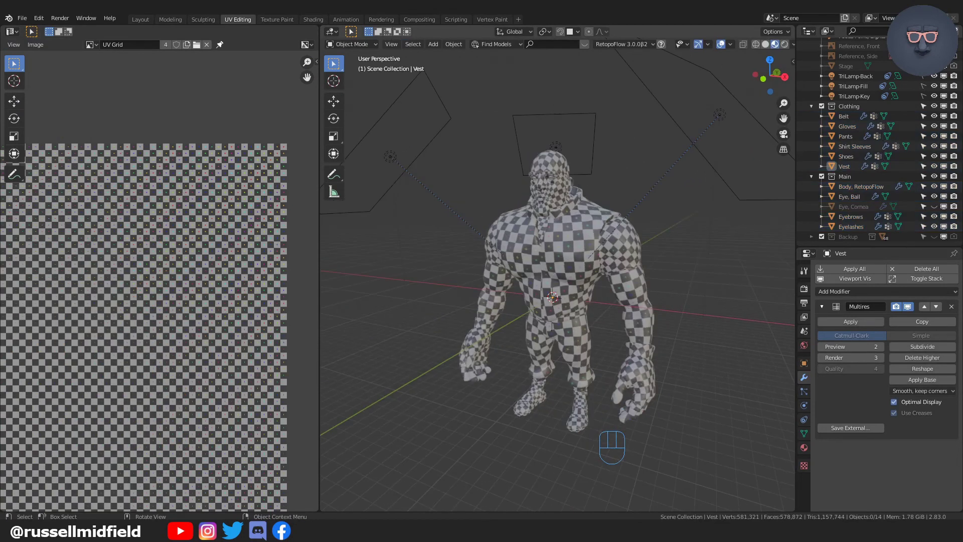